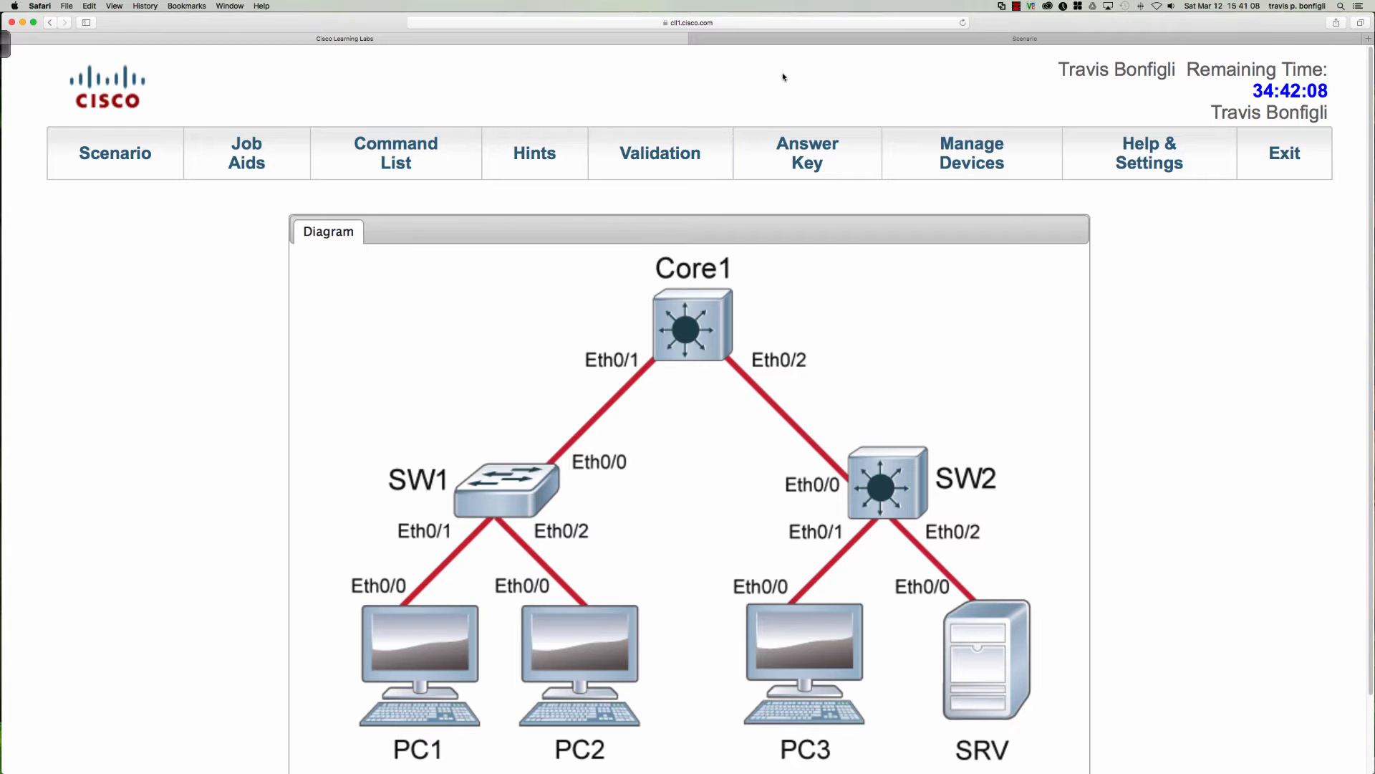
Read the Challenge 3 scenario's specification list for the VLAN prefixes, the SRV address and the DNS server details.
click(804, 41)
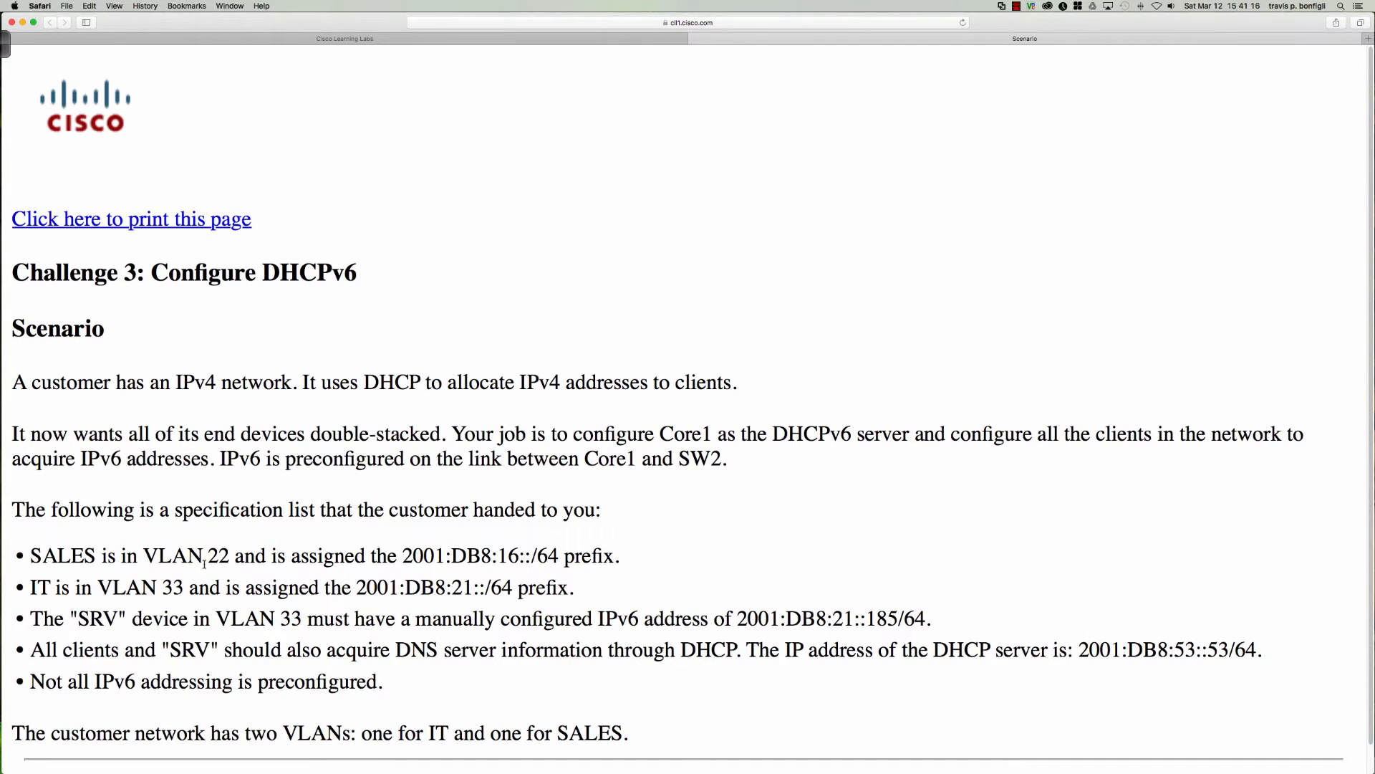
drag(158, 556, 632, 553)
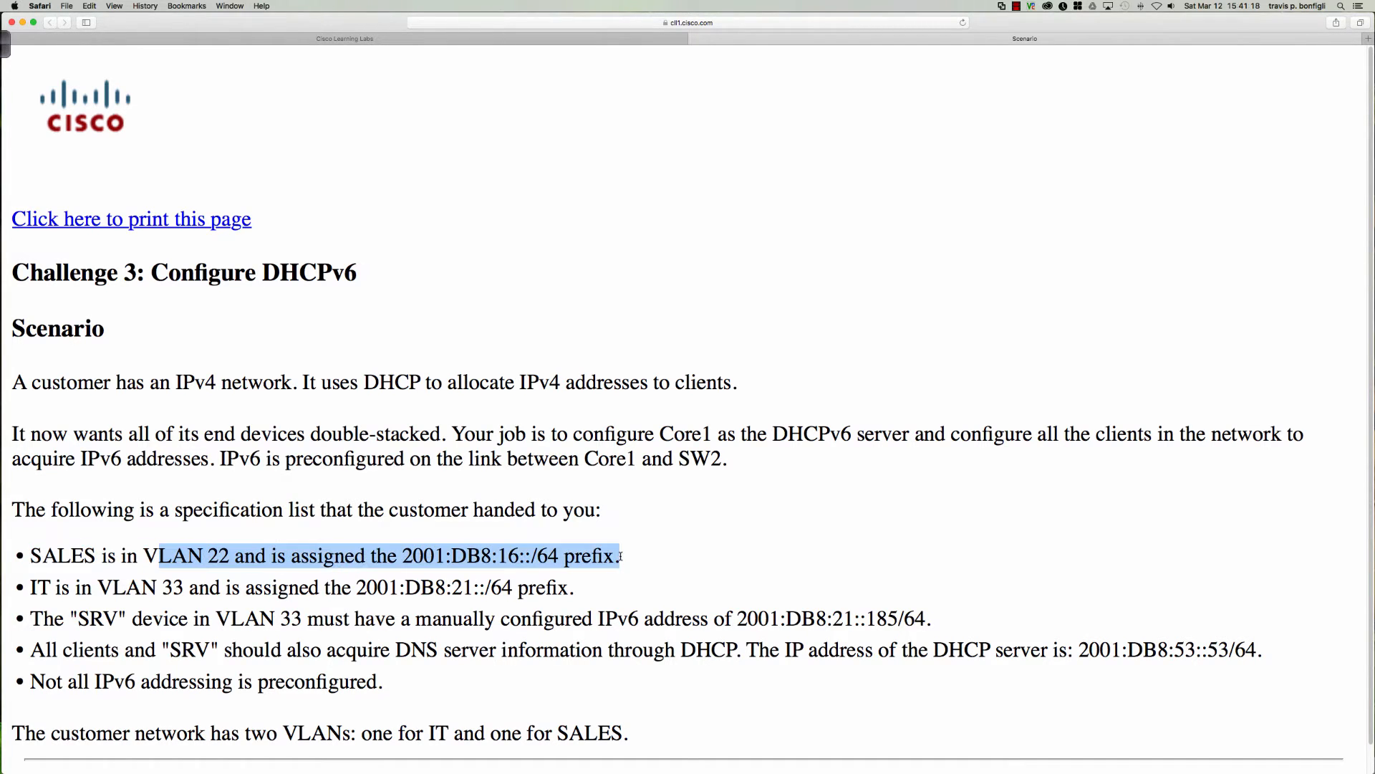
drag(570, 587, 549, 630)
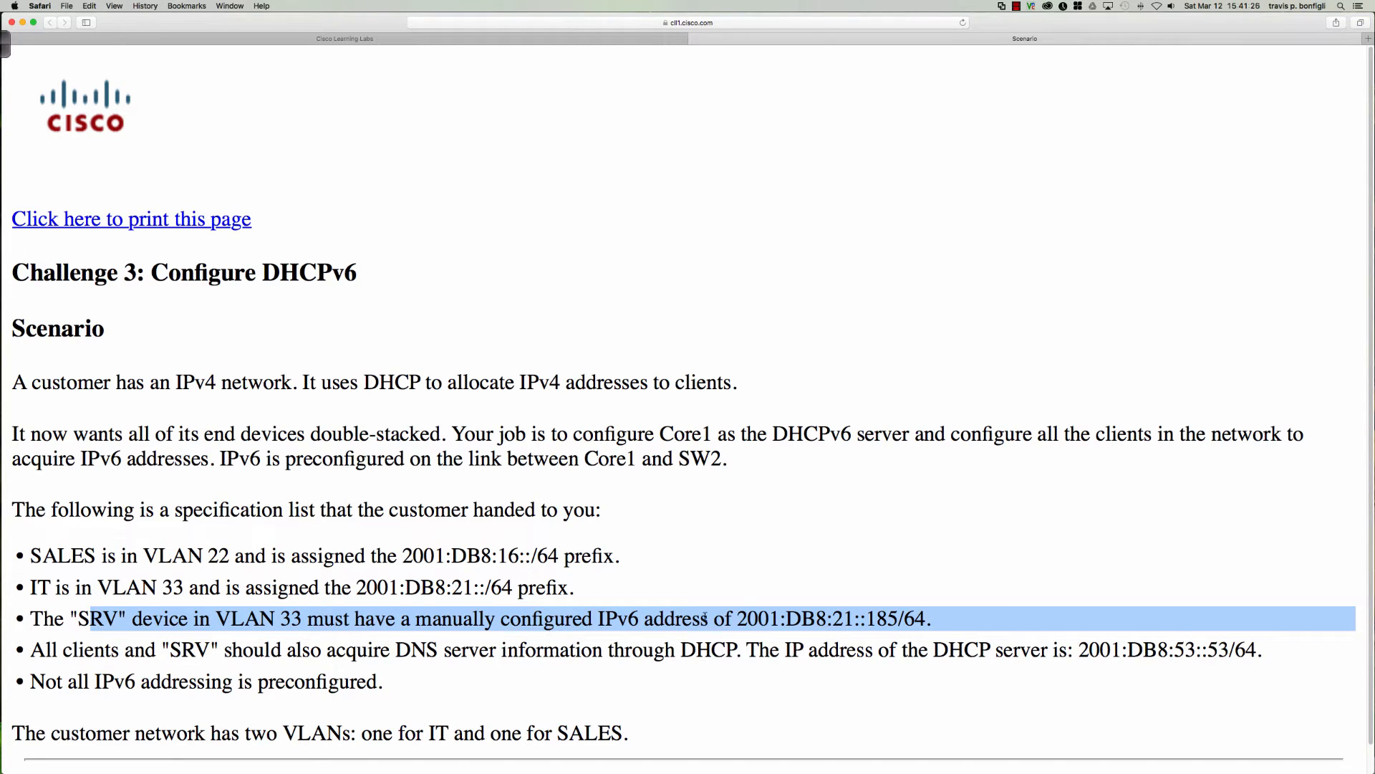
drag(738, 617, 922, 614)
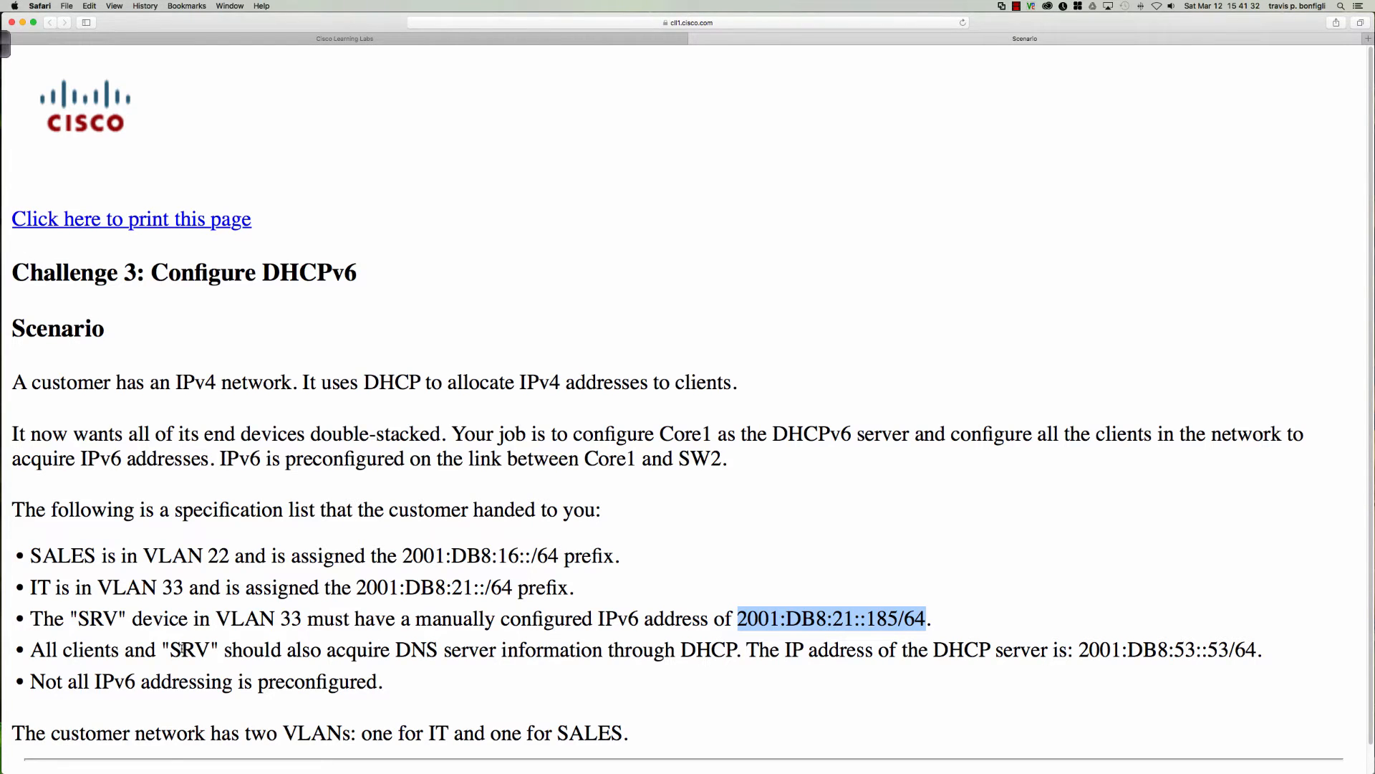
drag(161, 649, 770, 654)
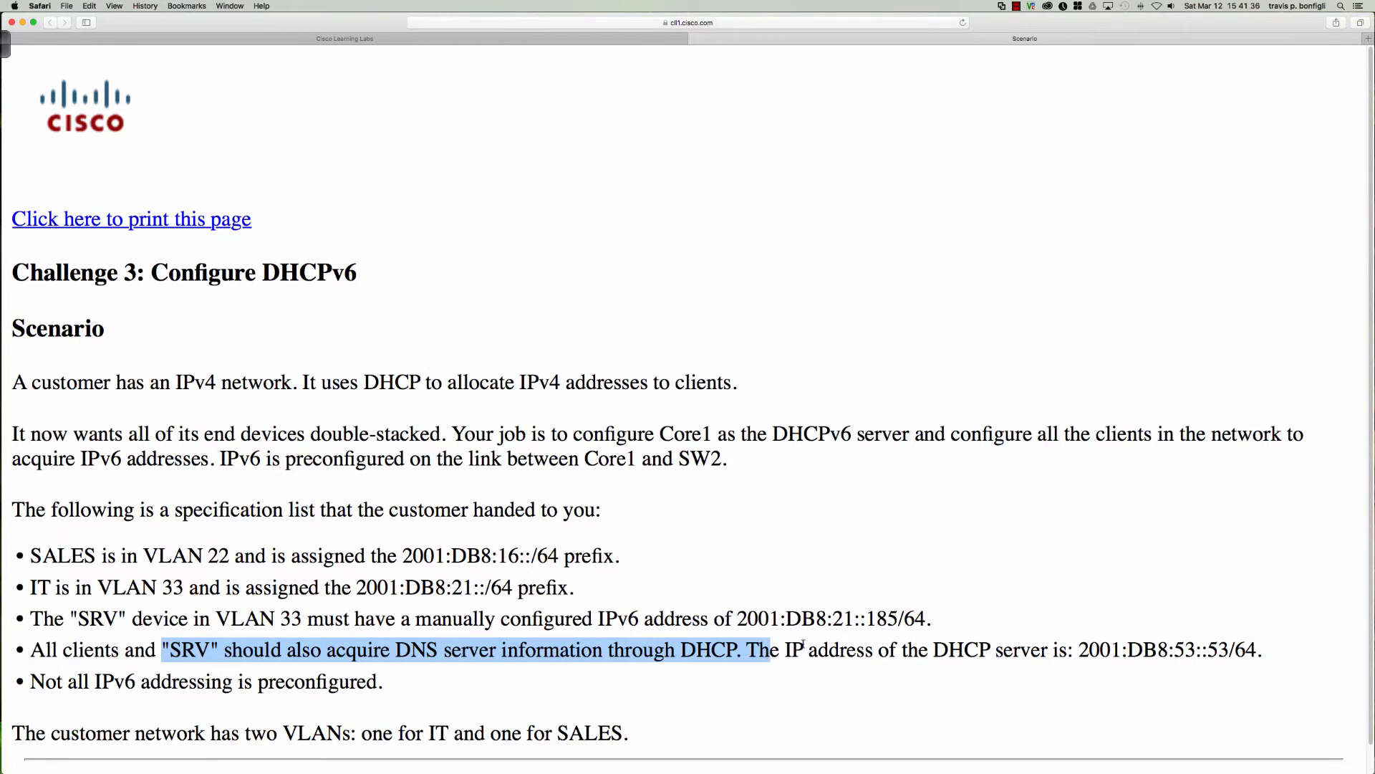
click(790, 649)
drag(1090, 649, 1250, 649)
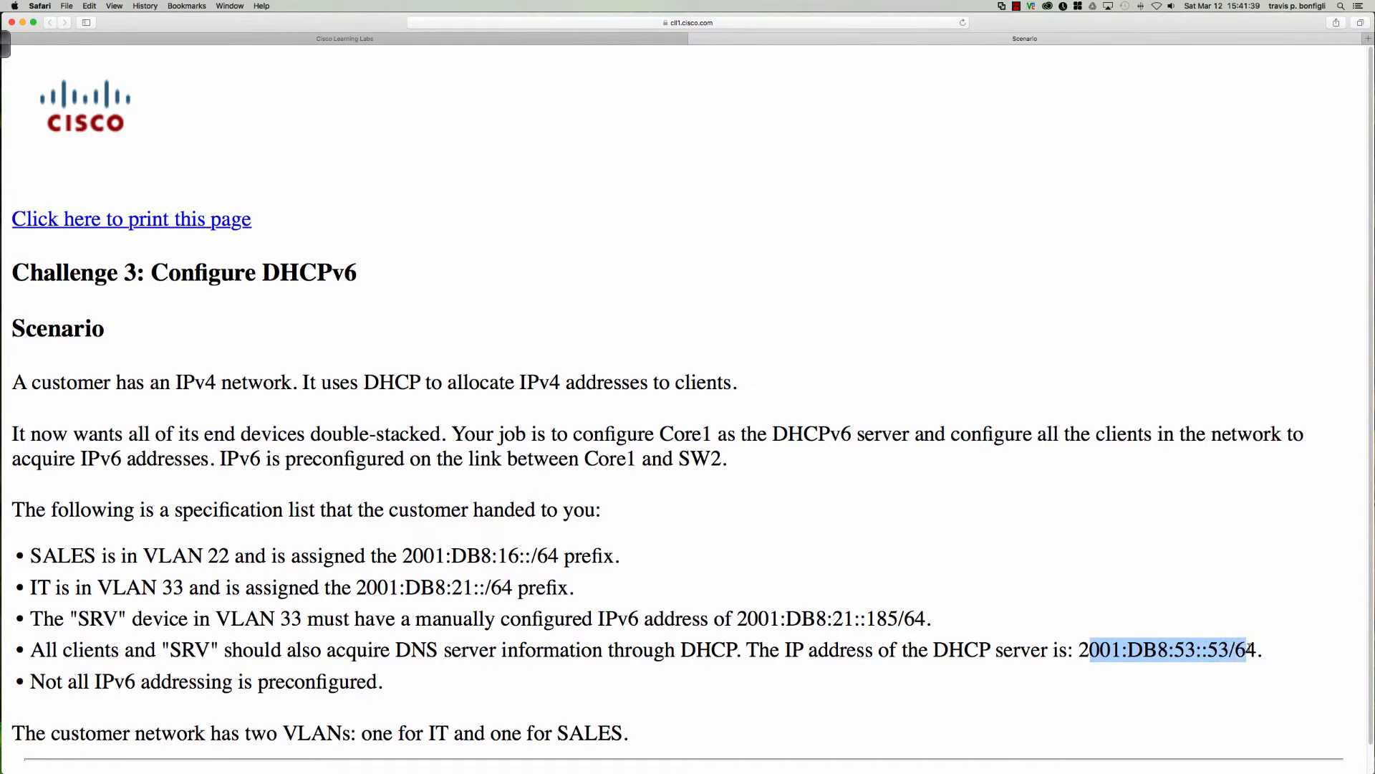
click(515, 666)
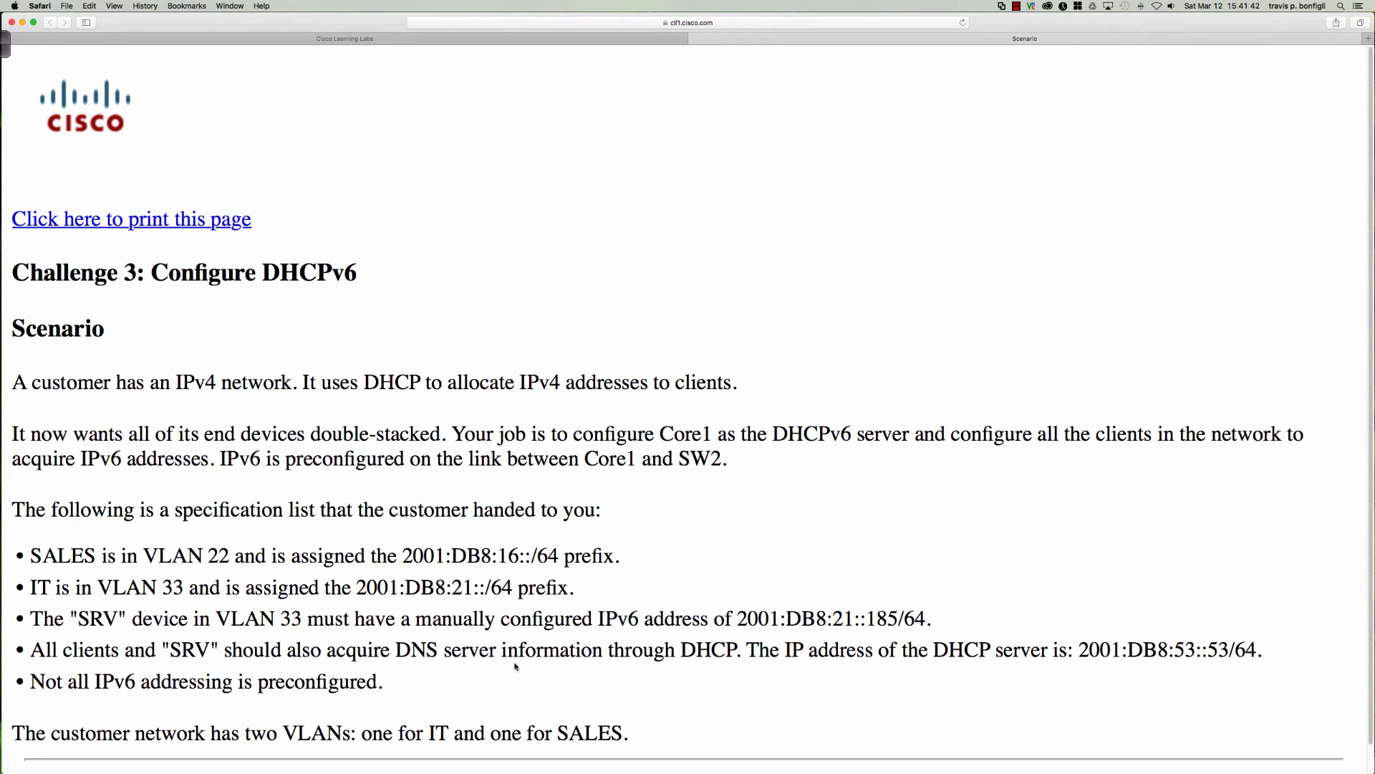
Open the Core1 console from the lab diagram and enter global configuration mode.
click(545, 39)
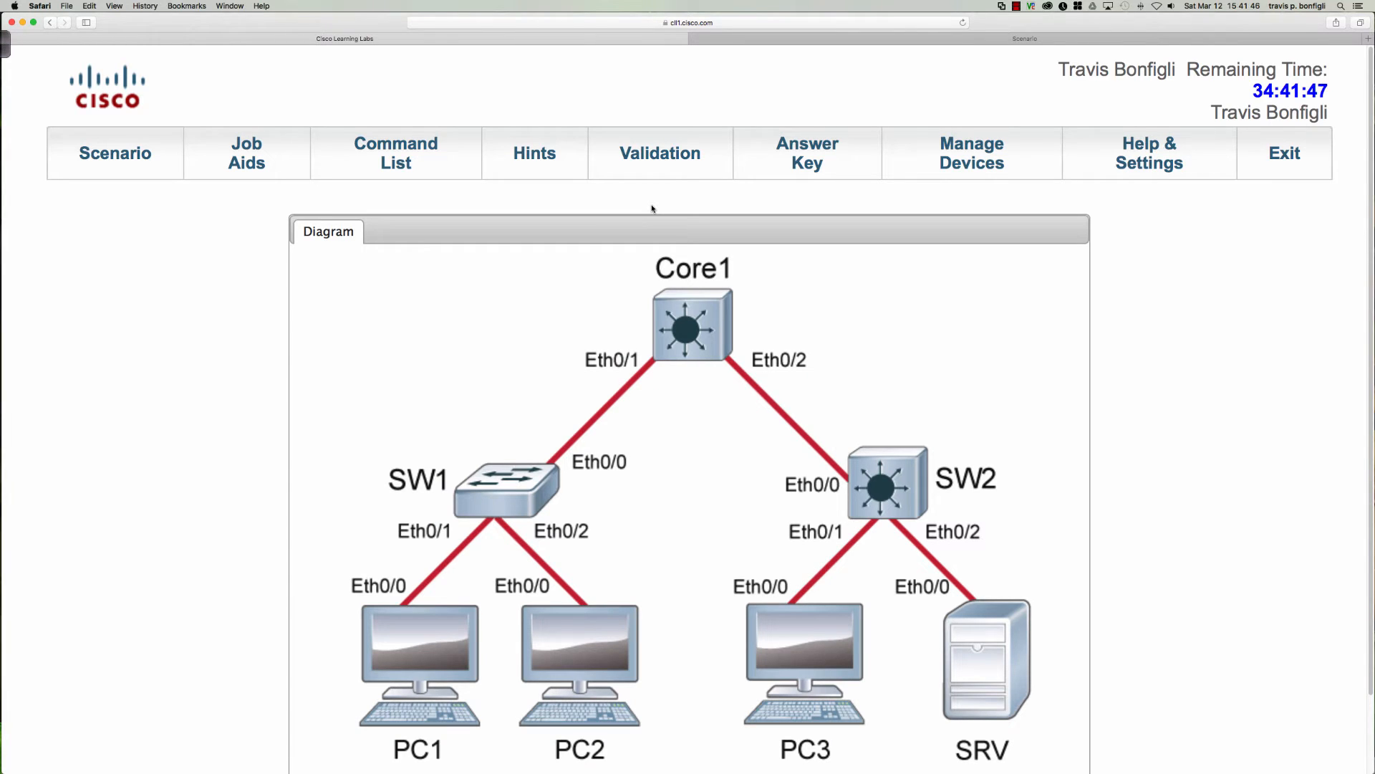
click(694, 297)
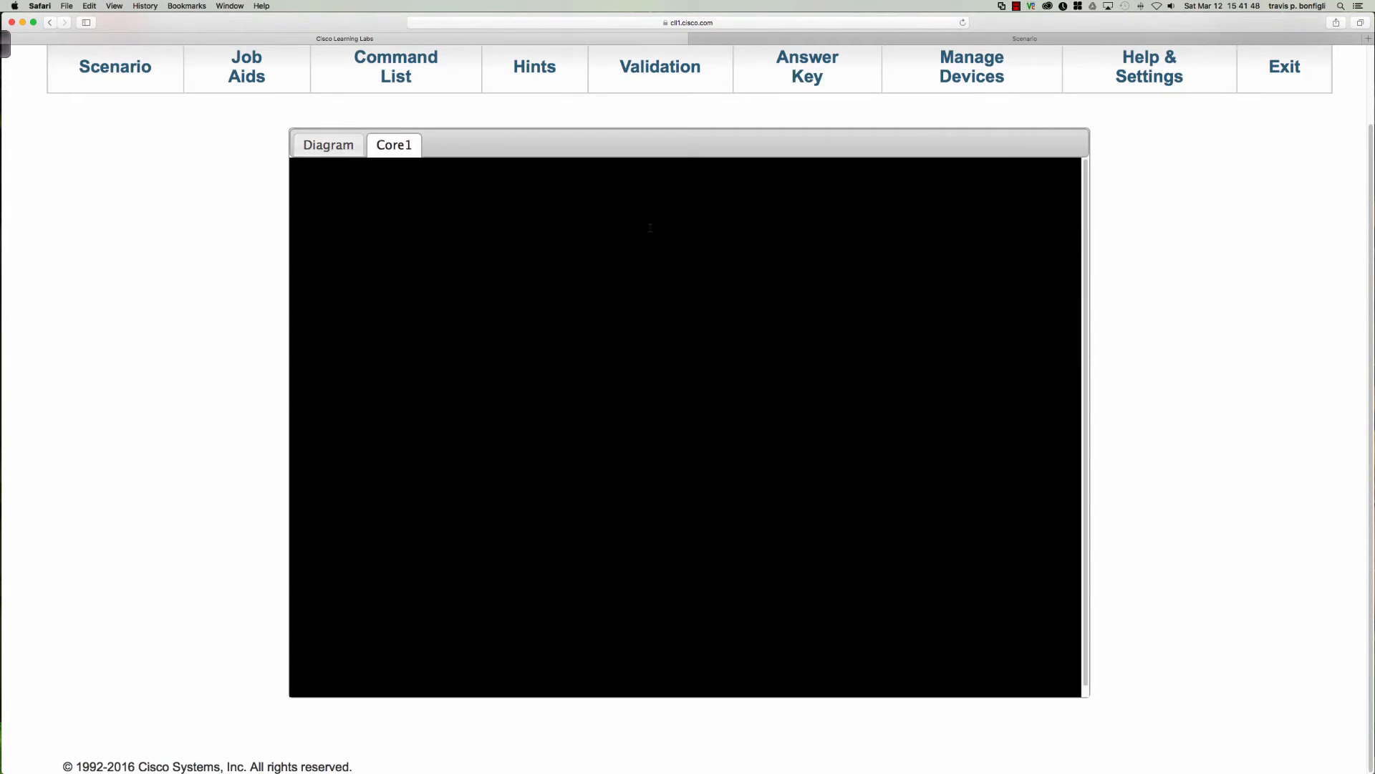
key(Return)
key(Return)
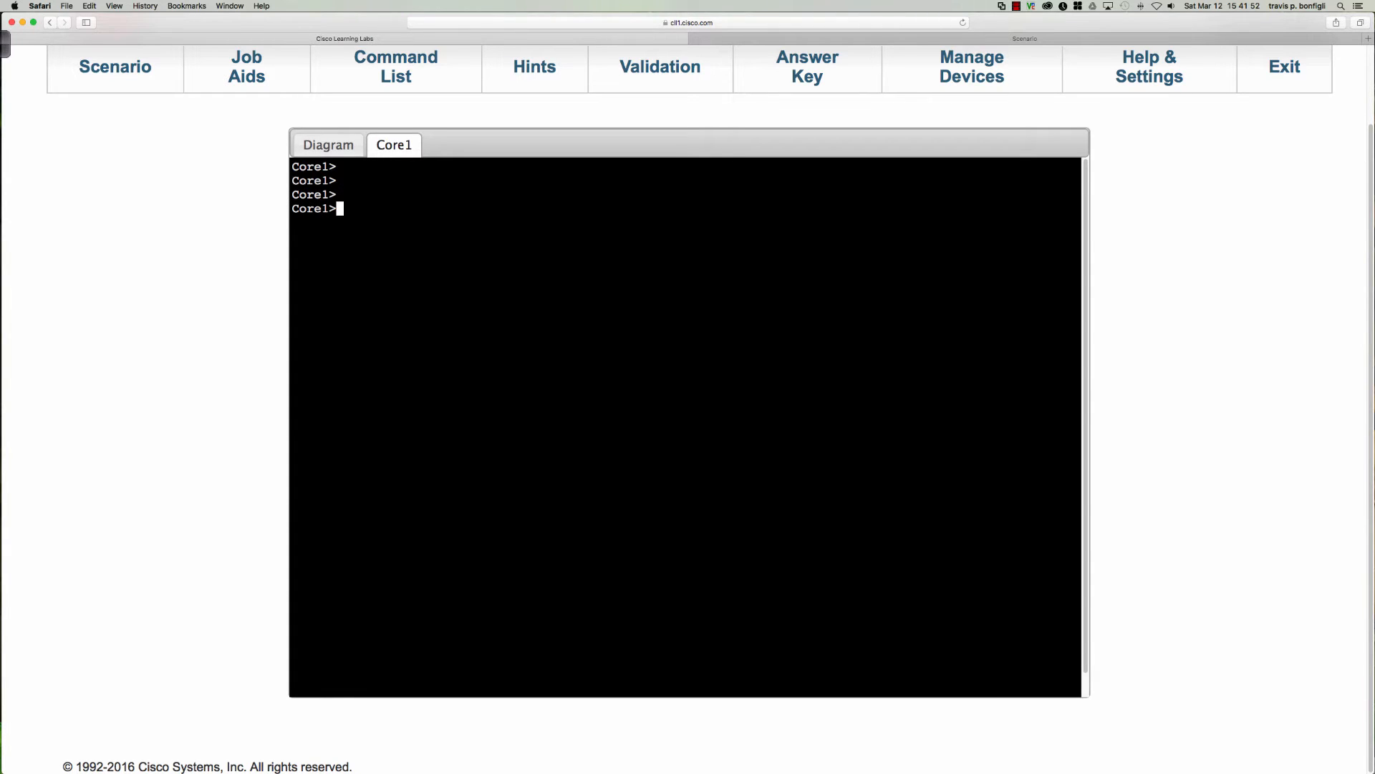
text(en)
key(Return)
text(conf t)
key(Return)
Create a DHCPv6 pool named SALES on Core1, consulting the available ipv6 dhcp options.
text(ipv)
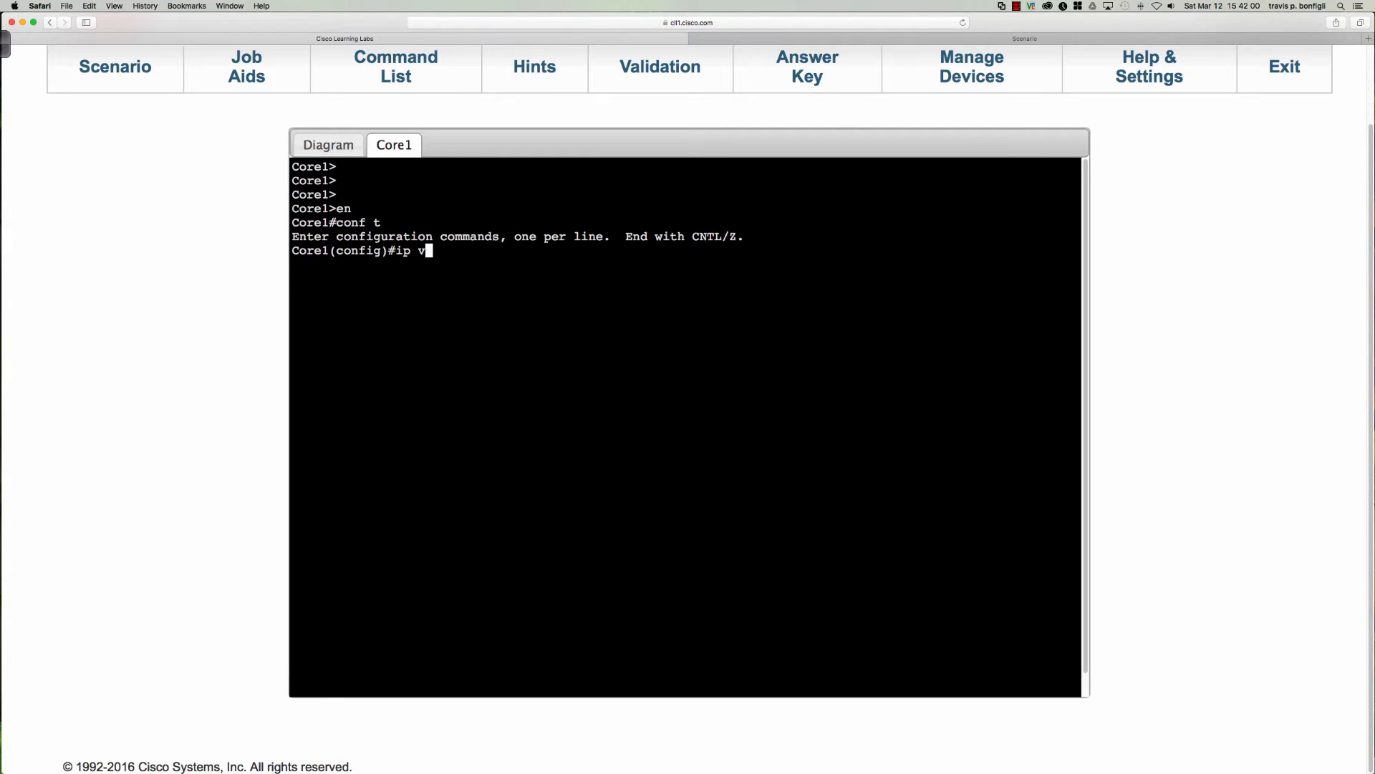
text(6 dh)
key(Tab)
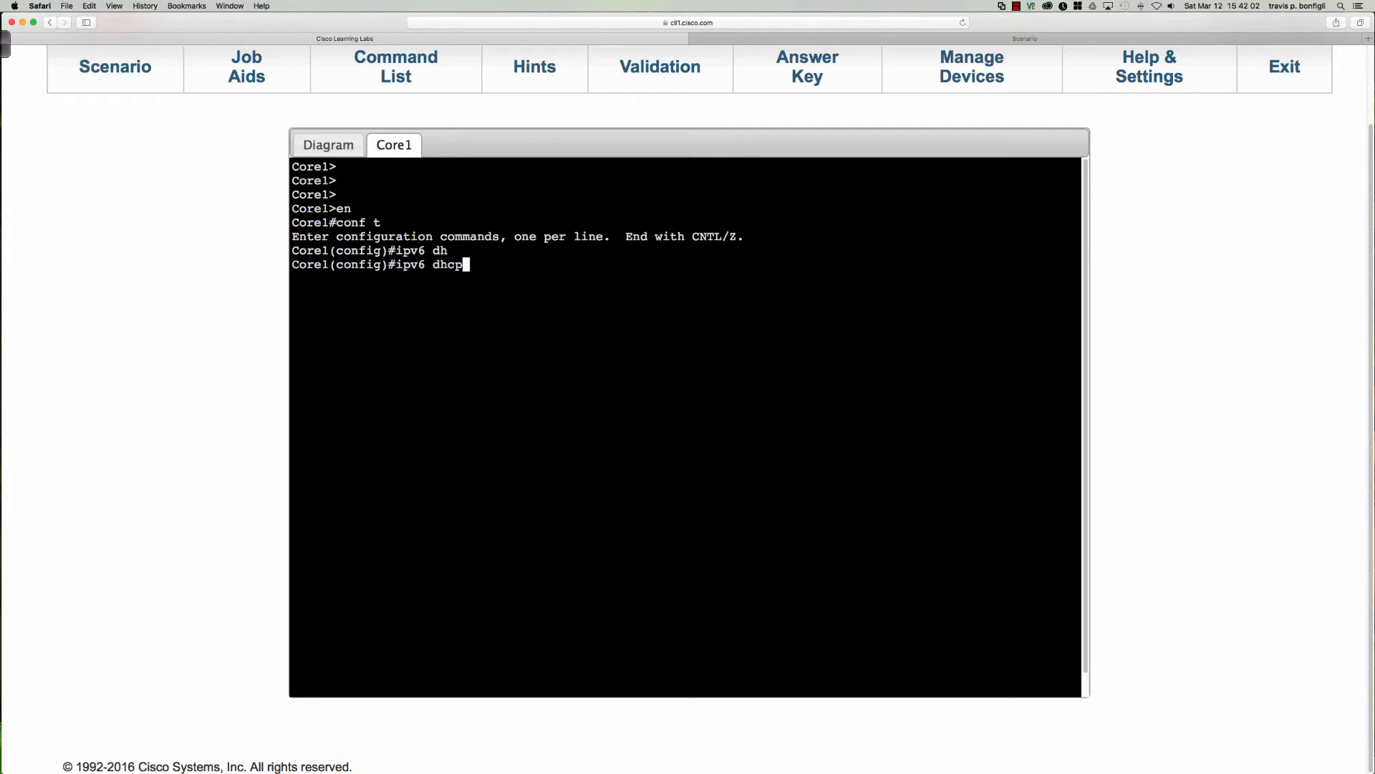
text(ex)
key(Tab)
key(BackSpace)
key(BackSpace)
text(?)
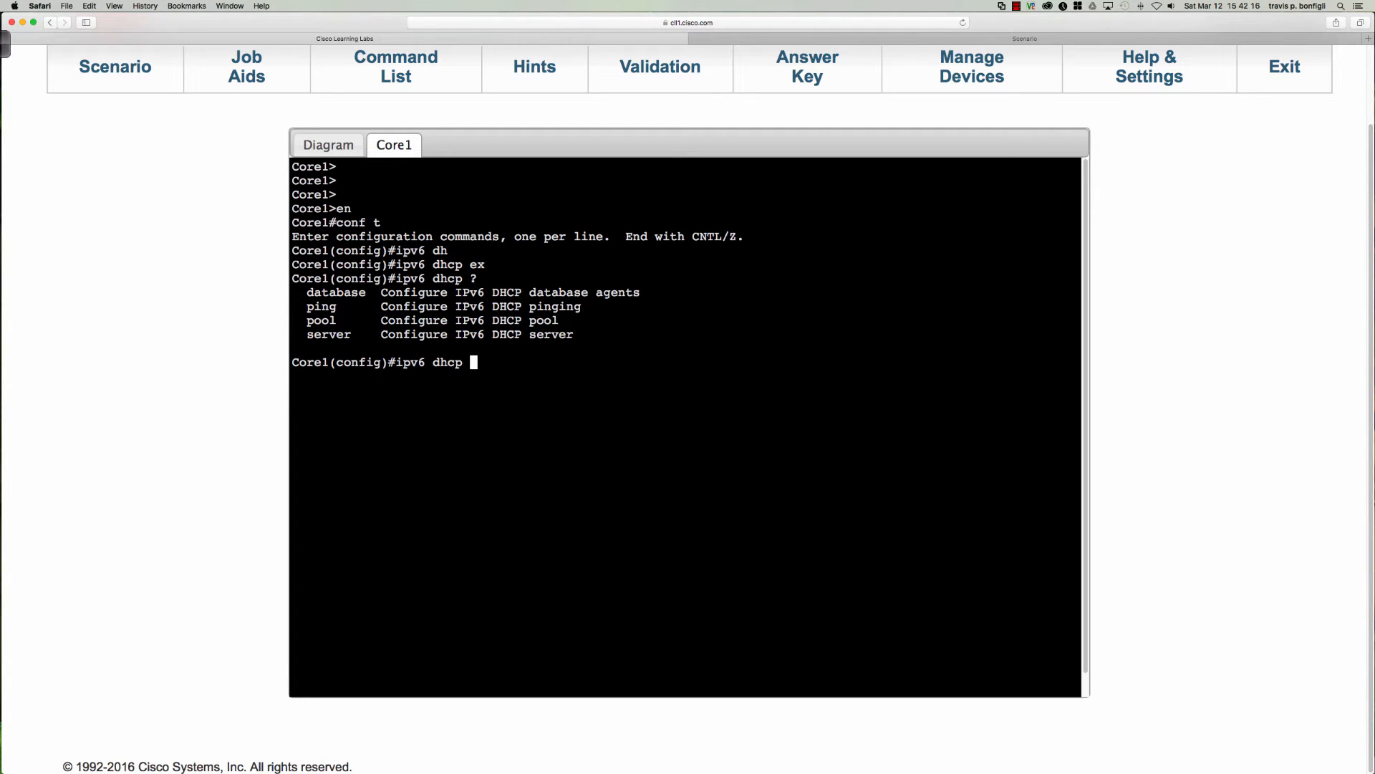
text(poo)
key(Tab)
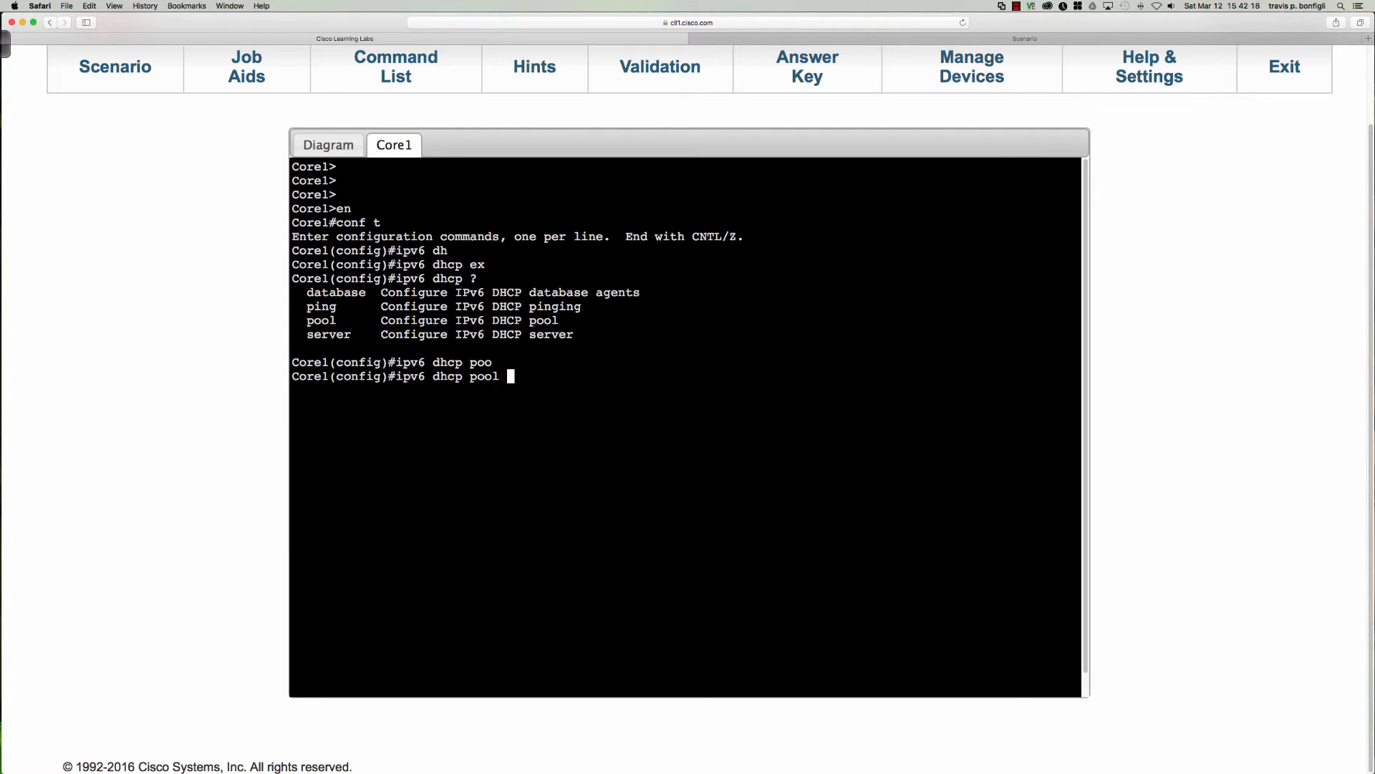
text(SALES)
key(Return)
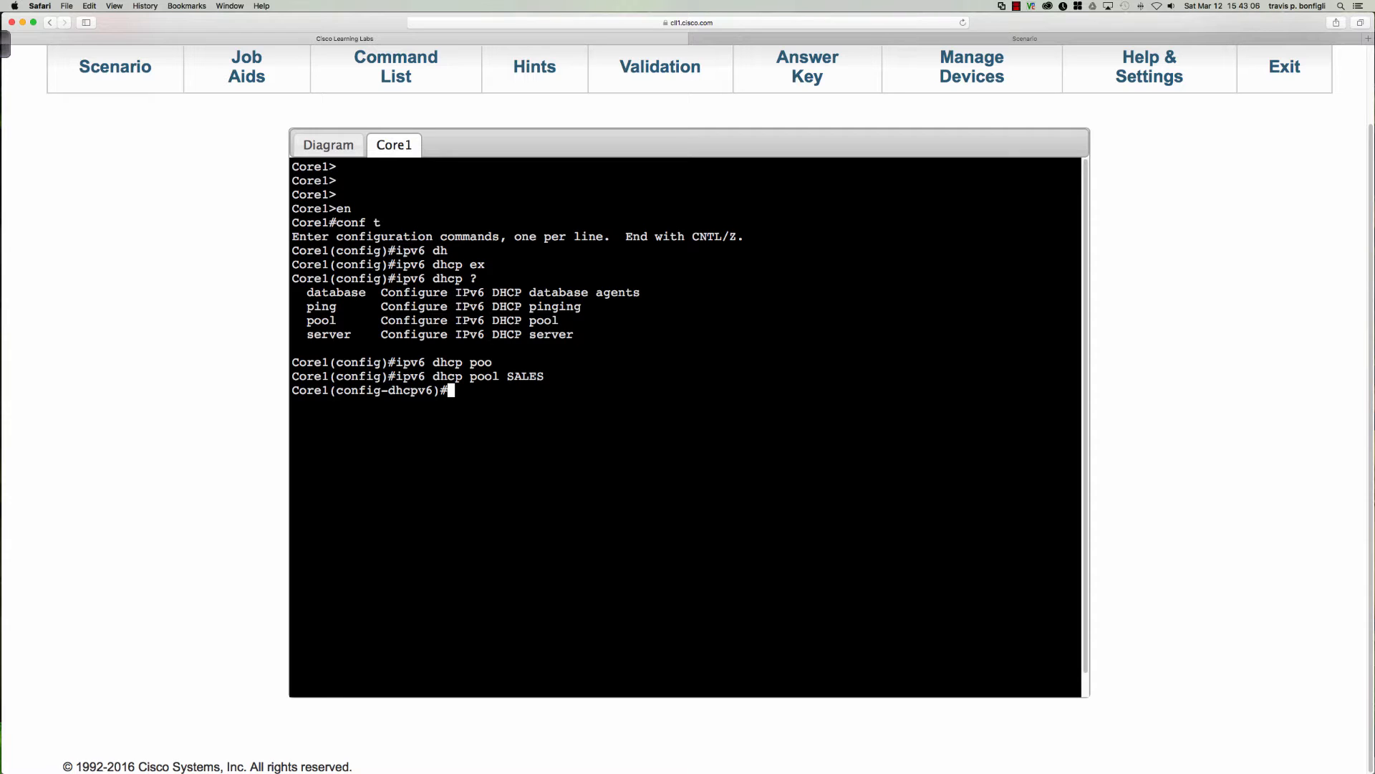
Set the SALES pool's address prefix to 2001:db8:16::/64.
text(add)
key(Tab)
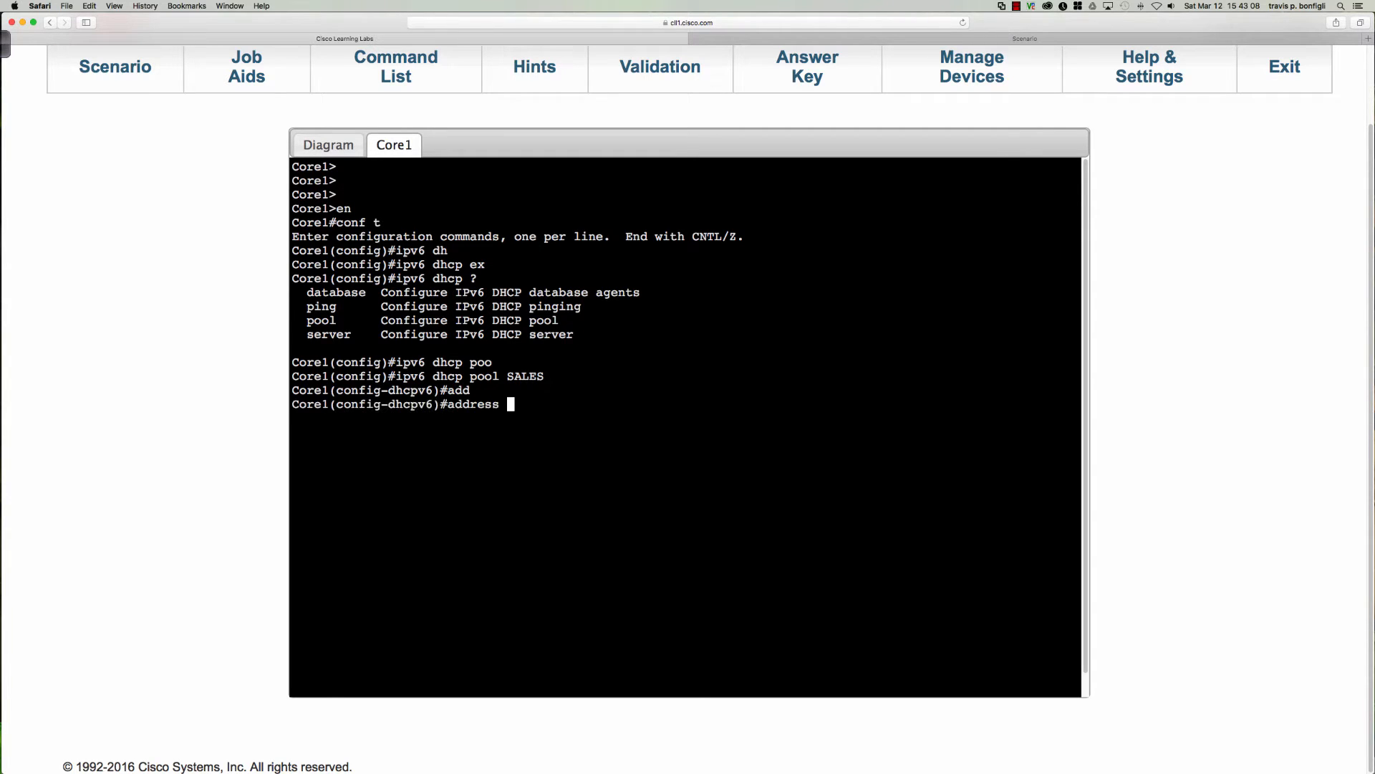
text(pre)
key(Tab)
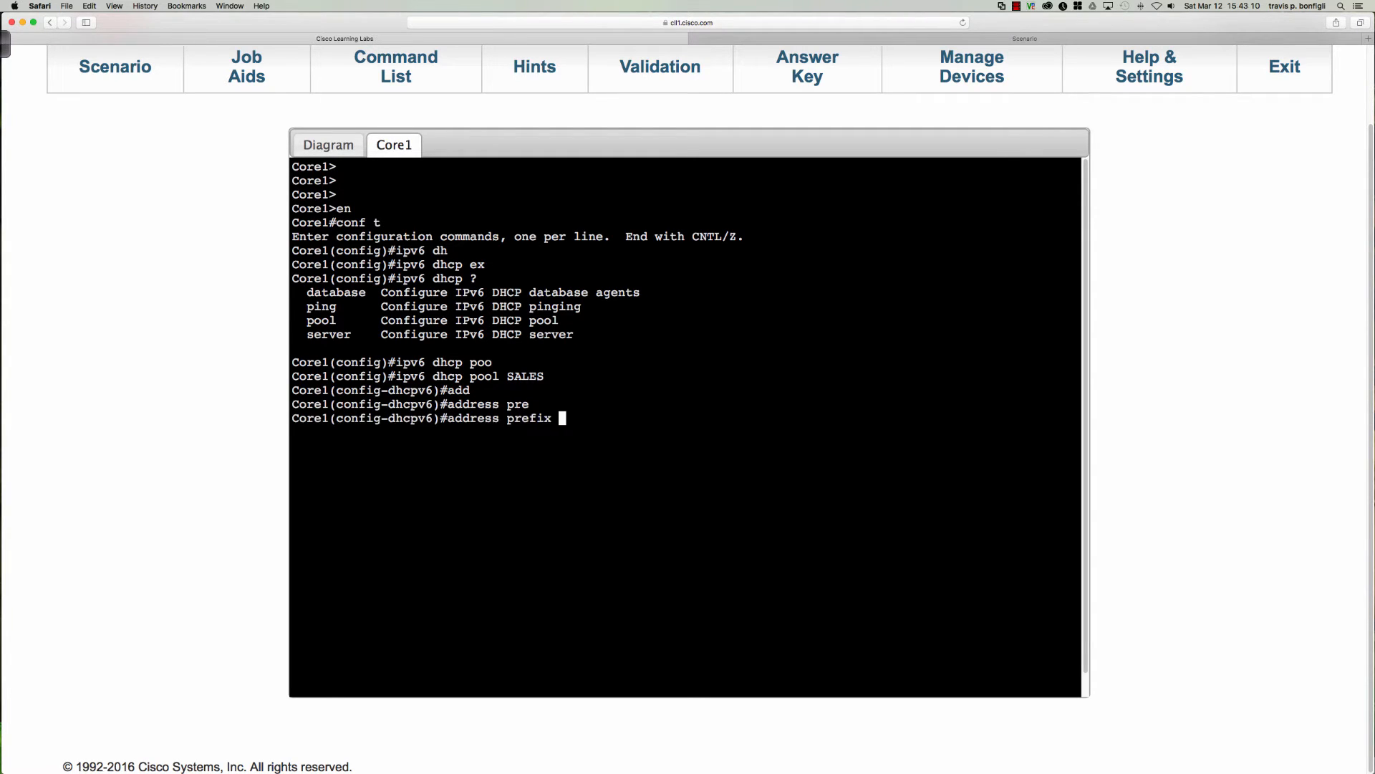
text(2001:db8:16::/64)
key(Return)
Set the SALES pool's DNS server to 2001:db8:53::53.
text(dns)
key(Tab)
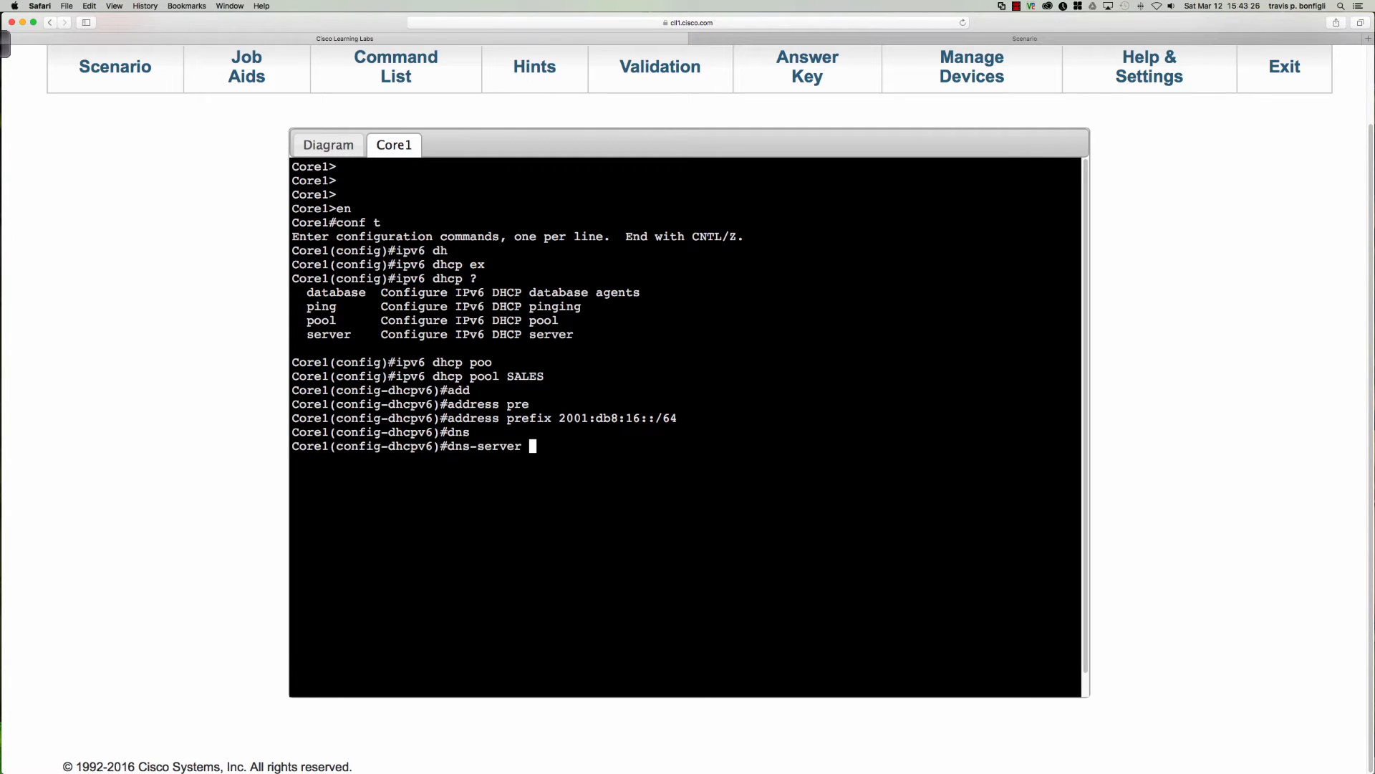
text(2001:db8:53::53)
key(Return)
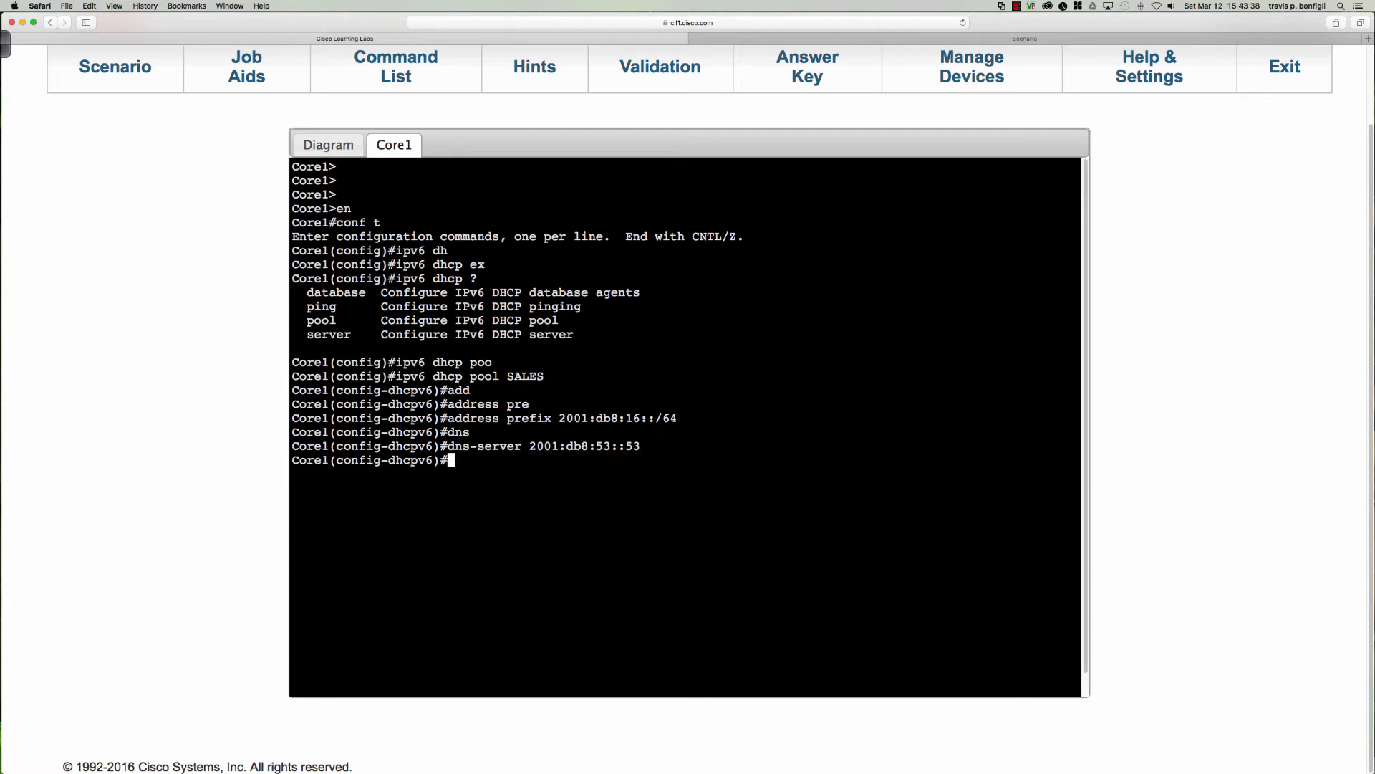
List the DHCPv6 pool commands and set the SALES pool's domain name to CCNP.COM.
text(?)
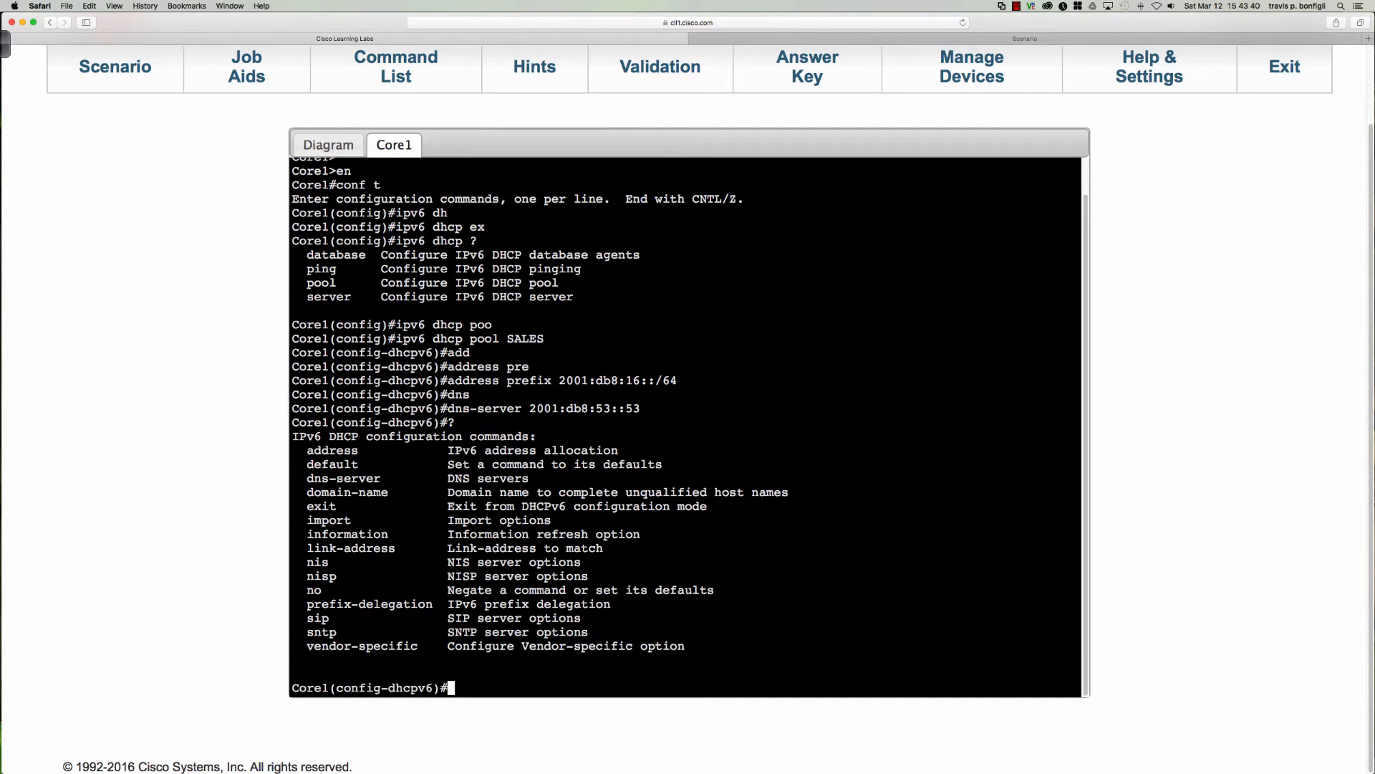
text(dom)
key(Tab)
text(CCNP.COM)
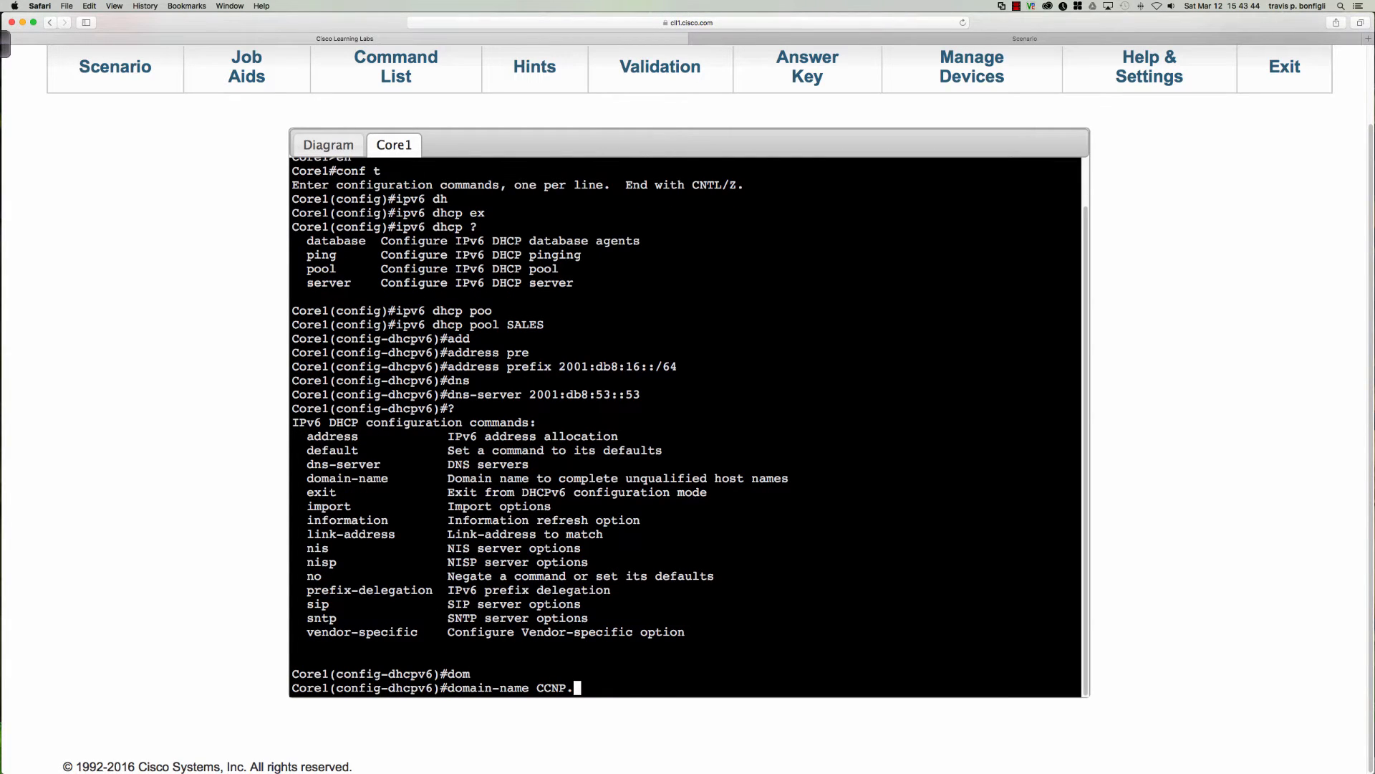
key(Return)
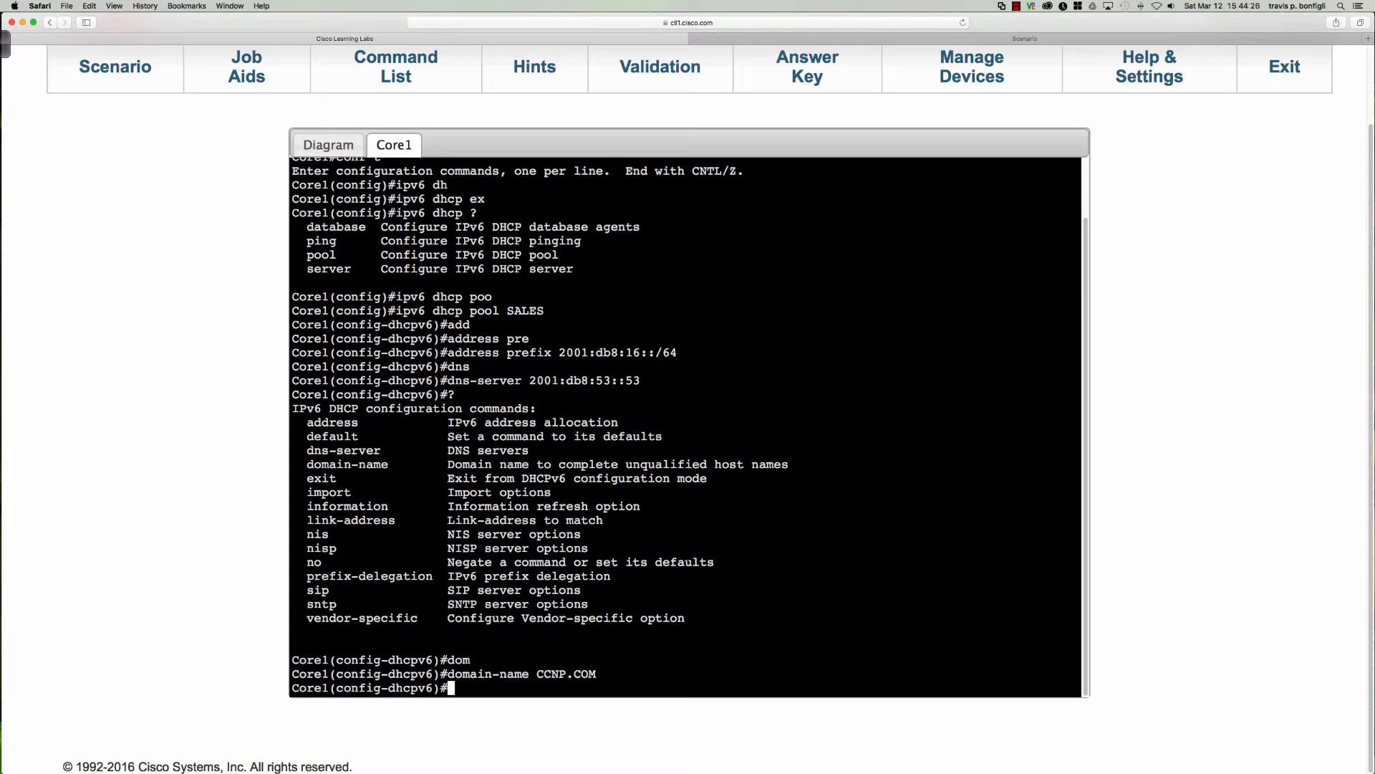
Display the full brief IPv6 interface summary on Core1 to check which interfaces have addresses.
text(do sh ip)
key(BackSpace)
text(v6 int bri)
key(Return)
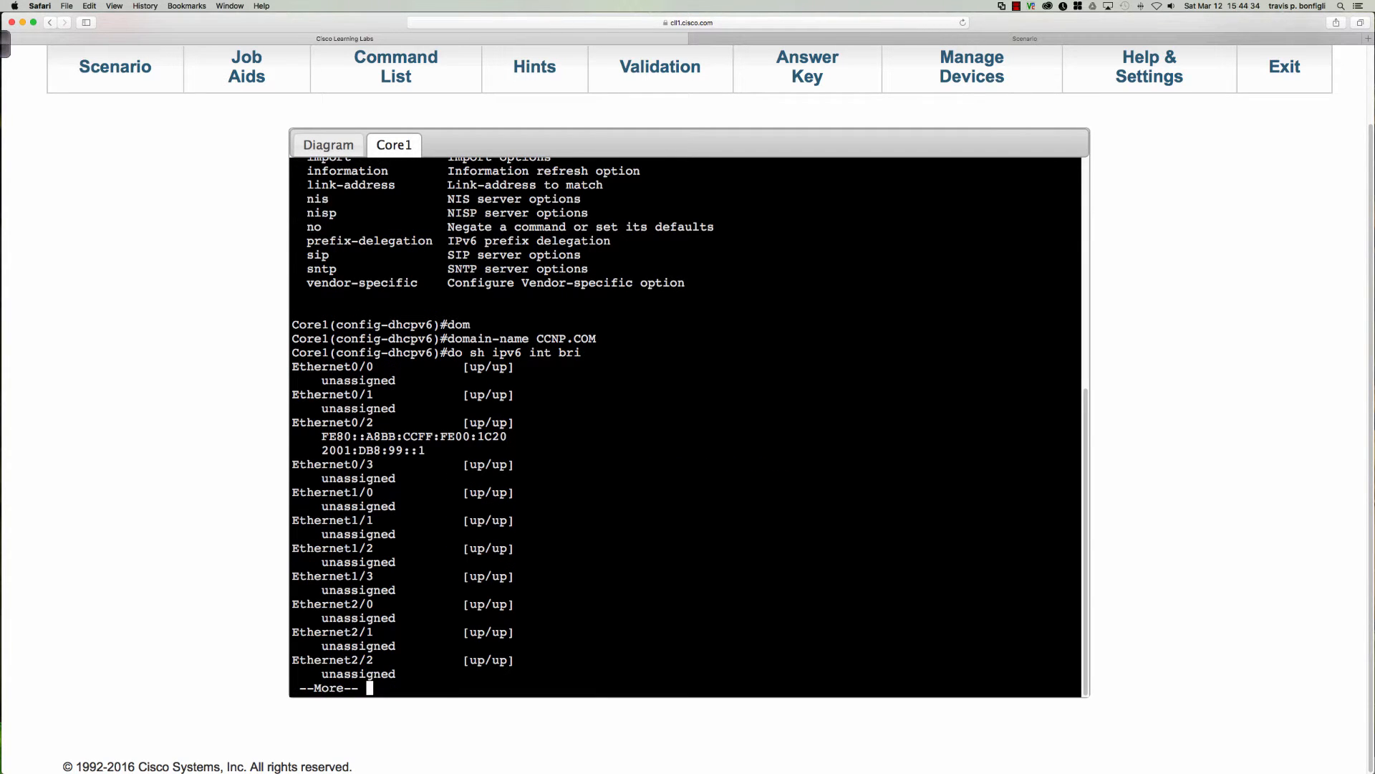
key(space)
key(space)
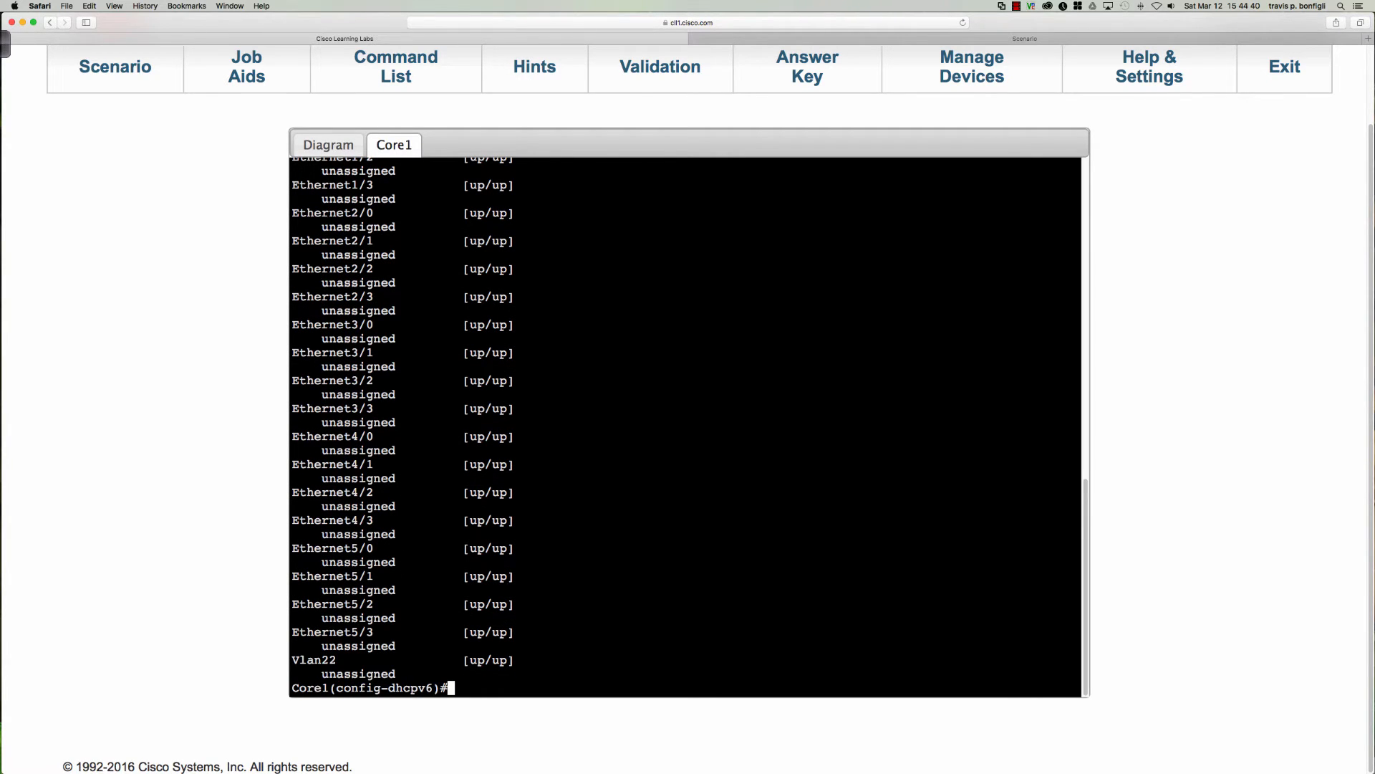
Assign the IPv6 address 2001:db8:16::1/64 to Core1's VLAN 22 interface.
text(int)
click(331, 142)
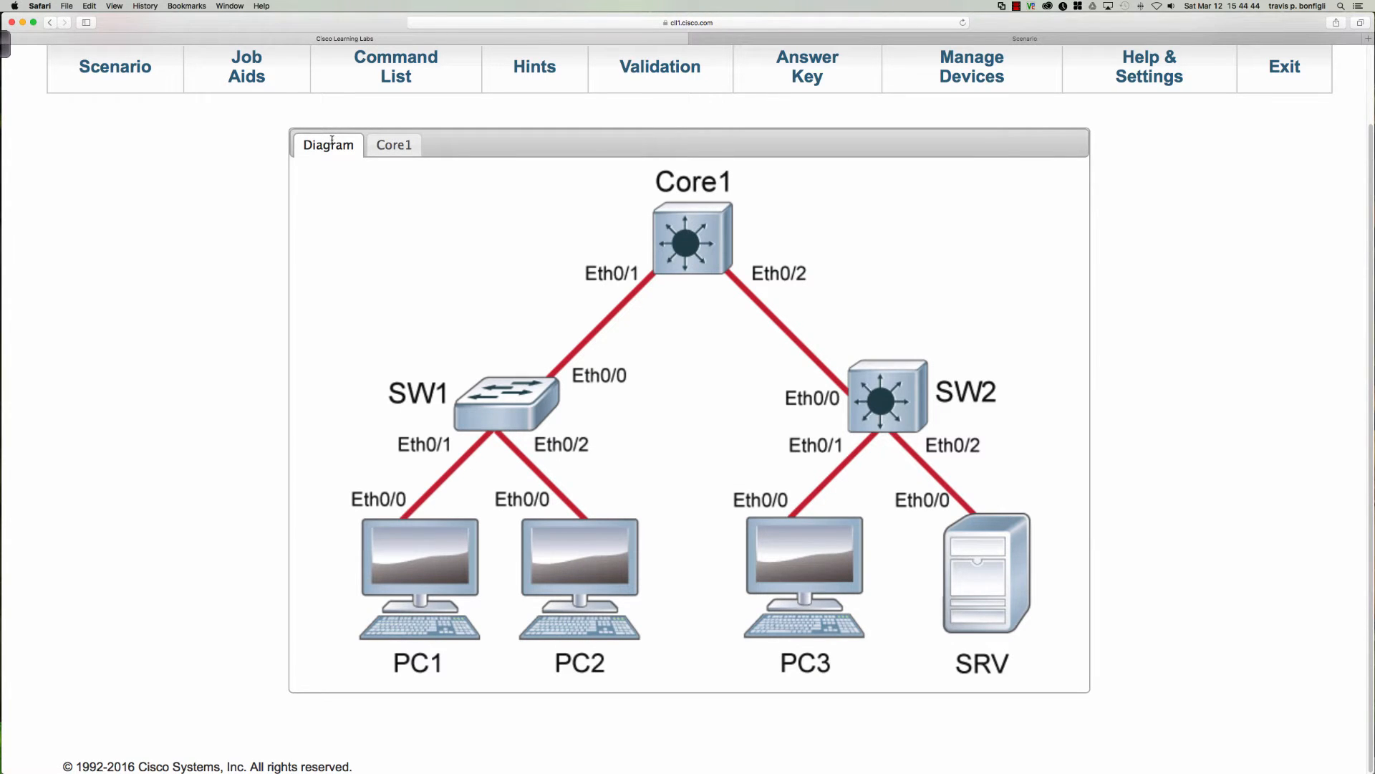
click(385, 142)
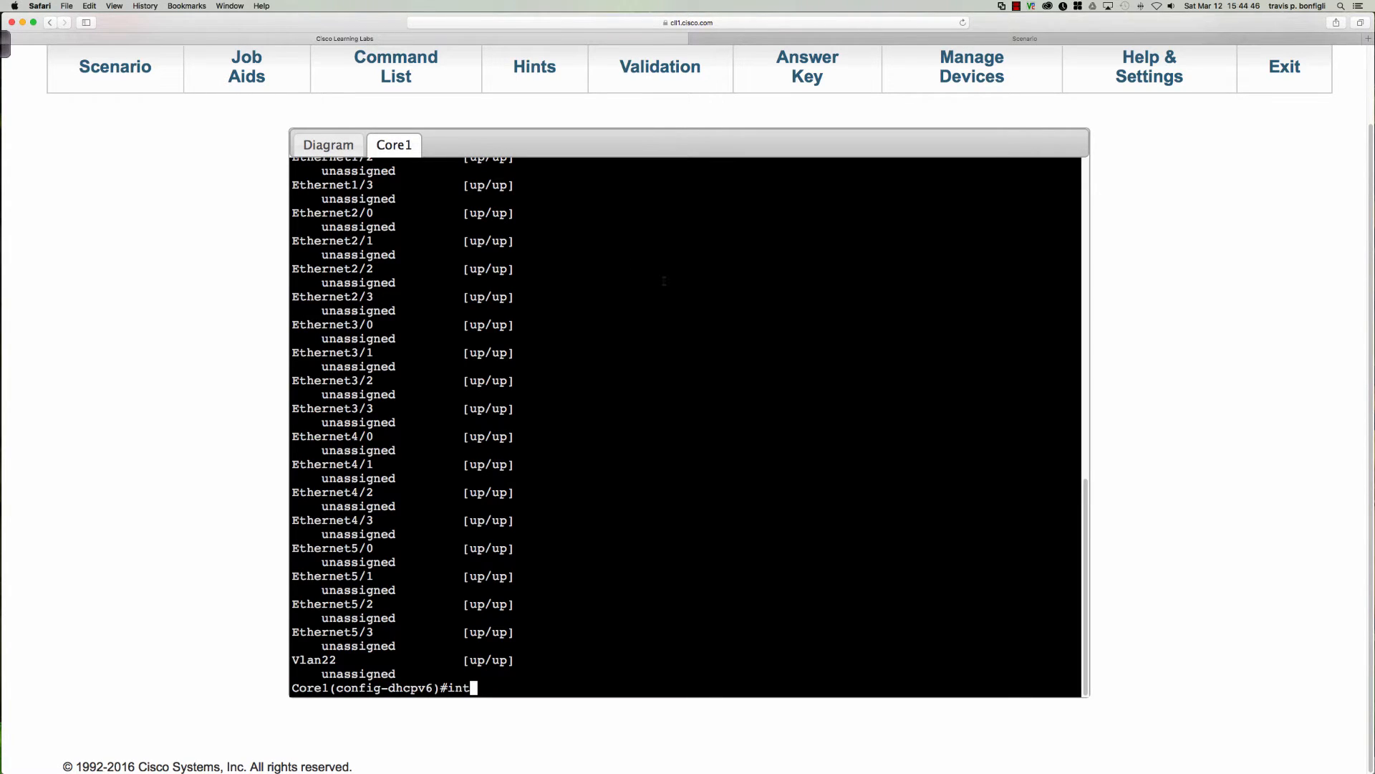
text(vlan 22)
key(Return)
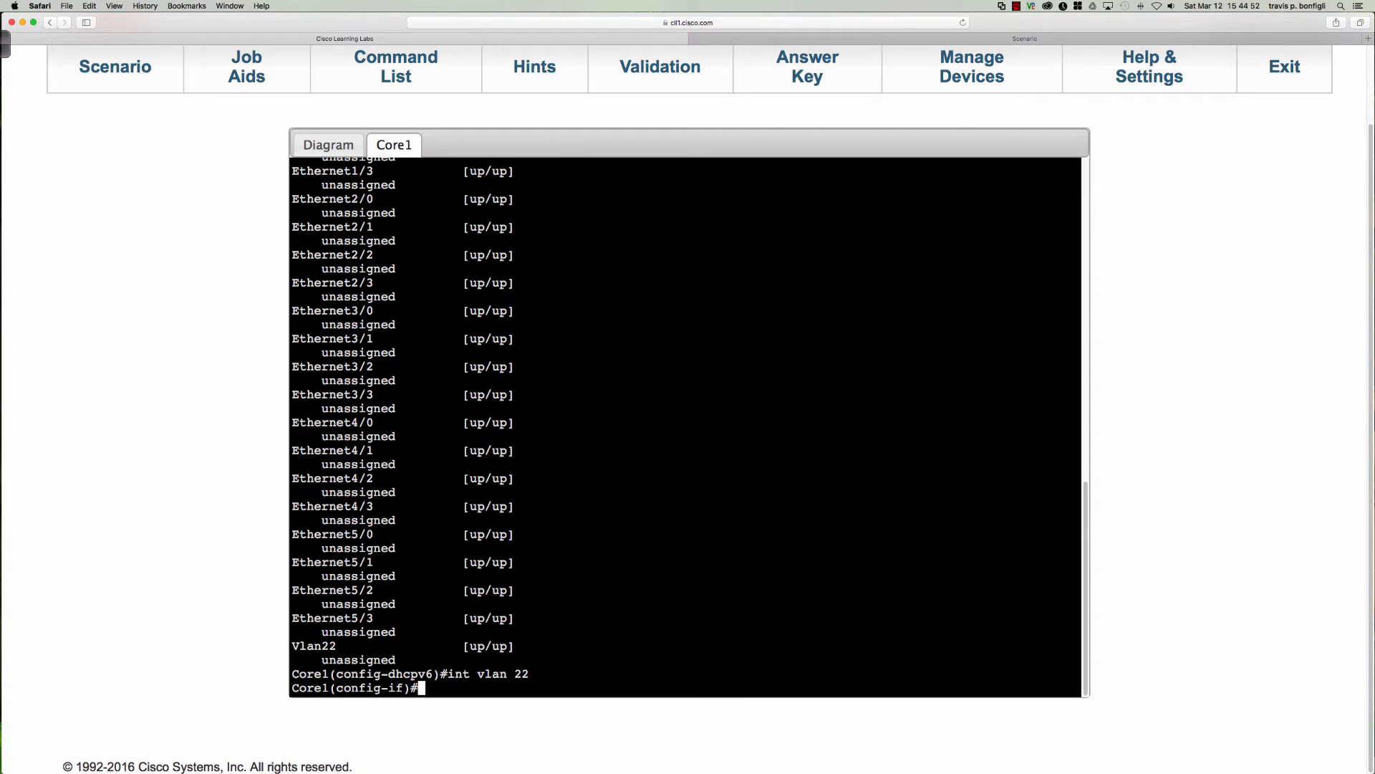
text(ipv6 add 2001:db8:16::1/64)
key(Return)
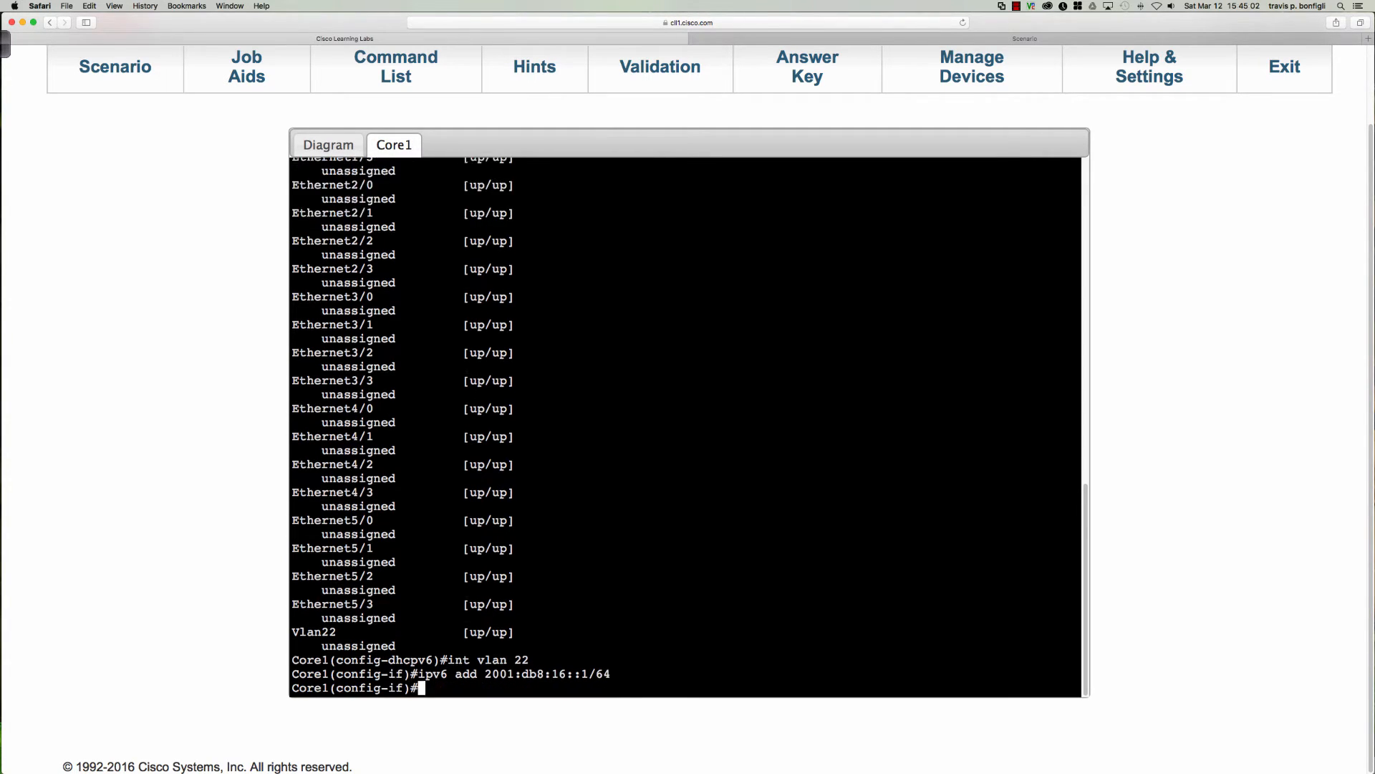
Display Core1's brief IPv6 interface summary again and examine the link-local address of VLAN 22.
key(Up)
key(Up)
key(Up)
key(Return)
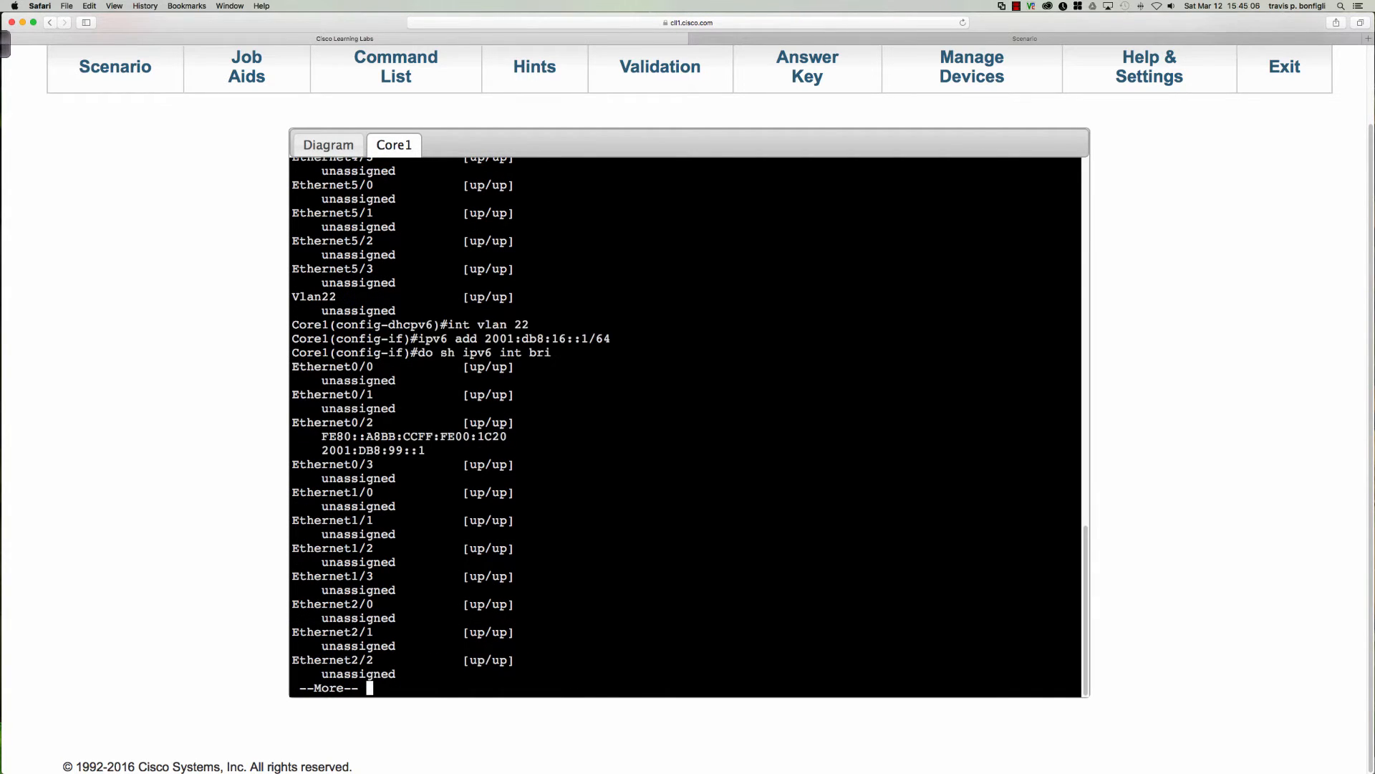
key(space)
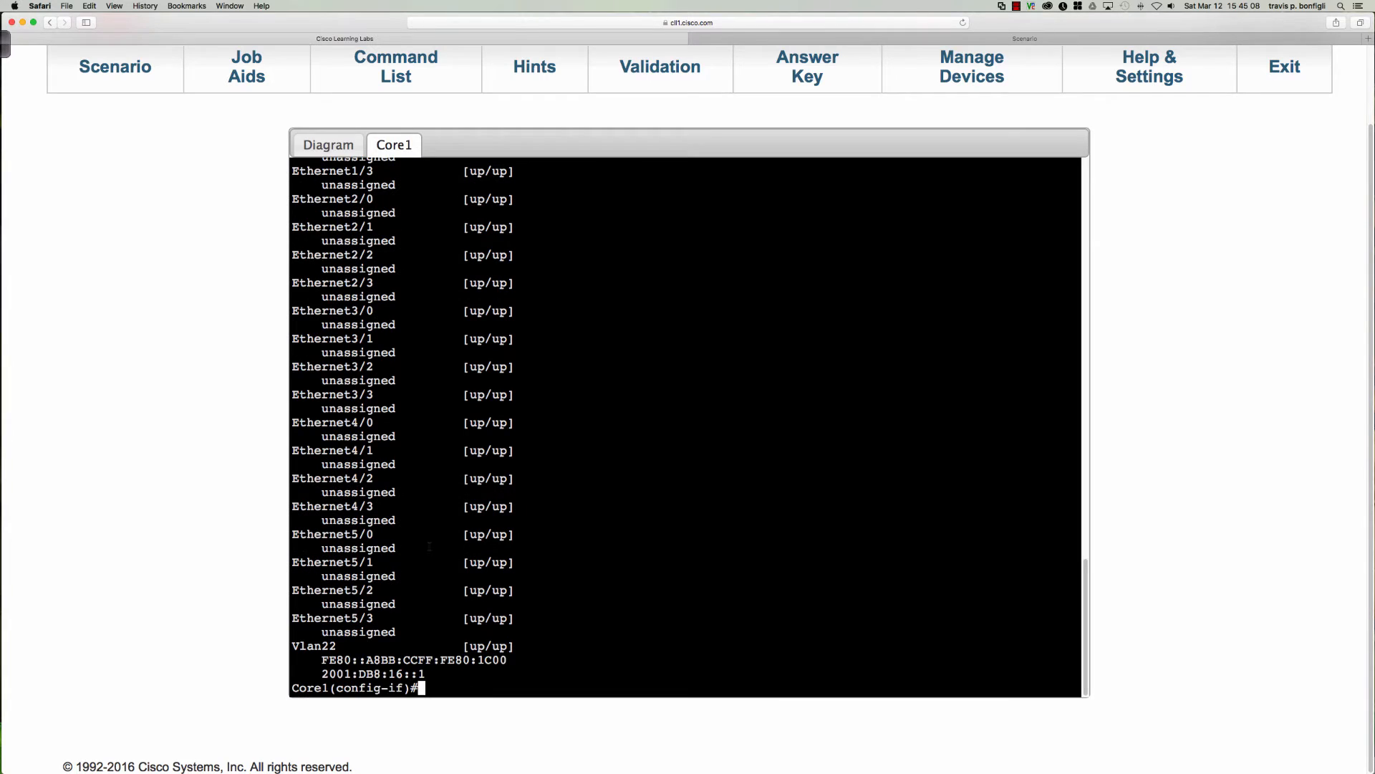
drag(322, 659, 499, 660)
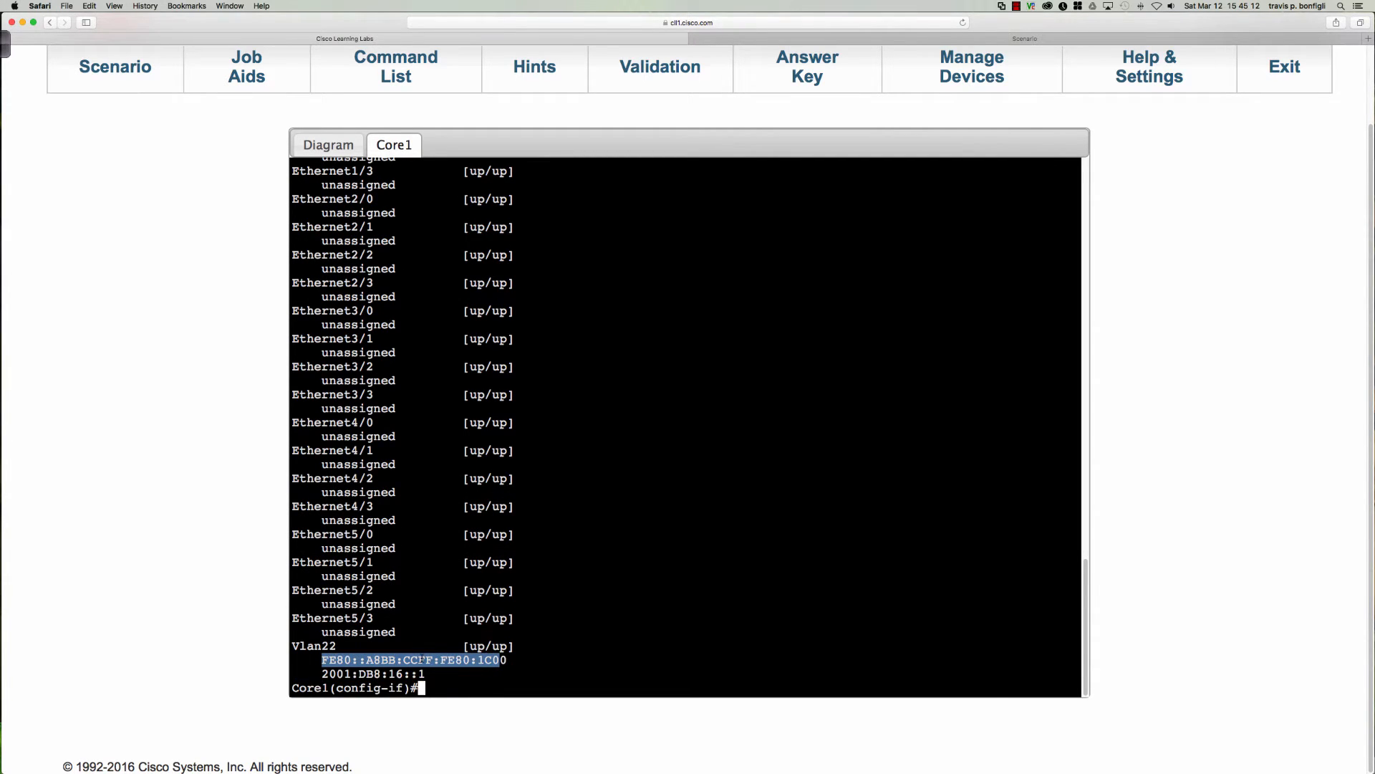
click(423, 659)
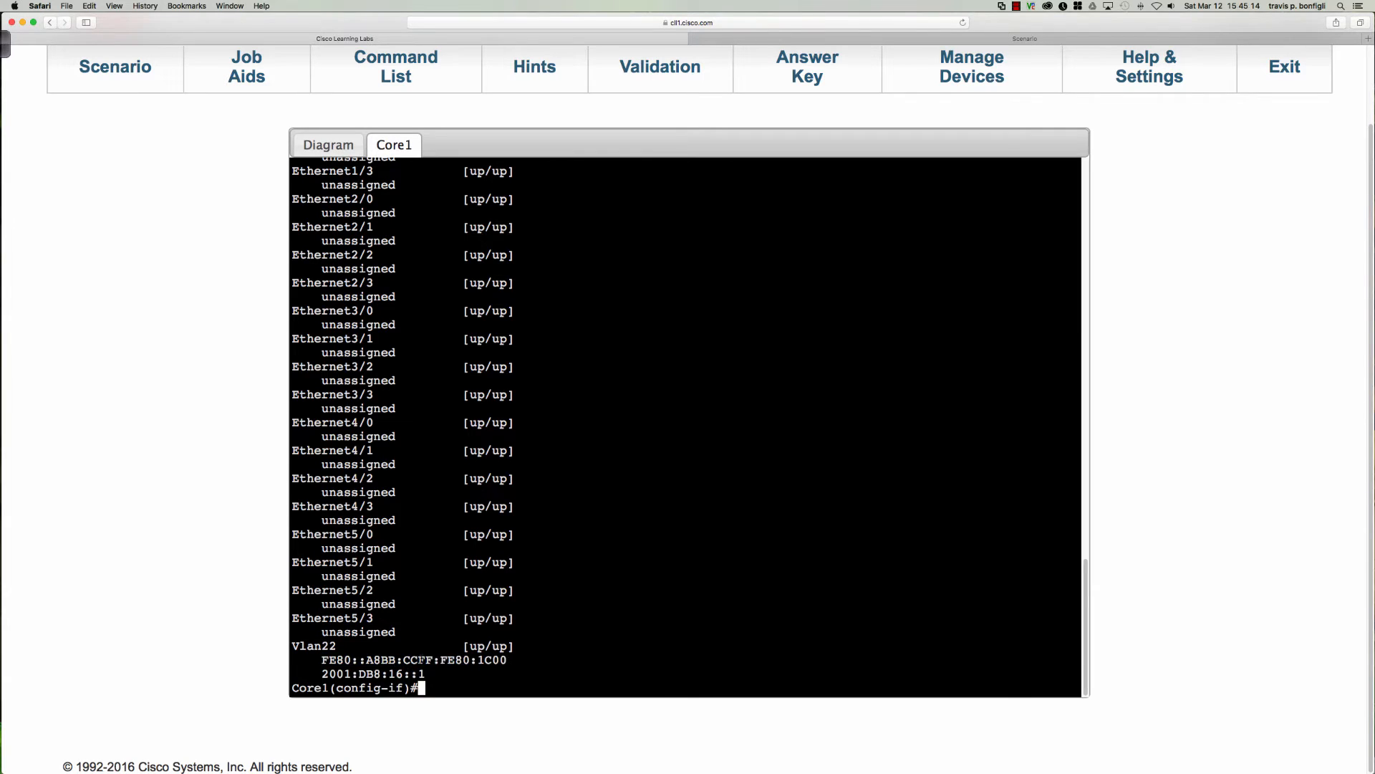
drag(418, 659, 455, 659)
click(576, 649)
Set the link-local IPv6 address of the VLAN 22 interface to fe80::22.
text(ipv6 add)
key(Tab)
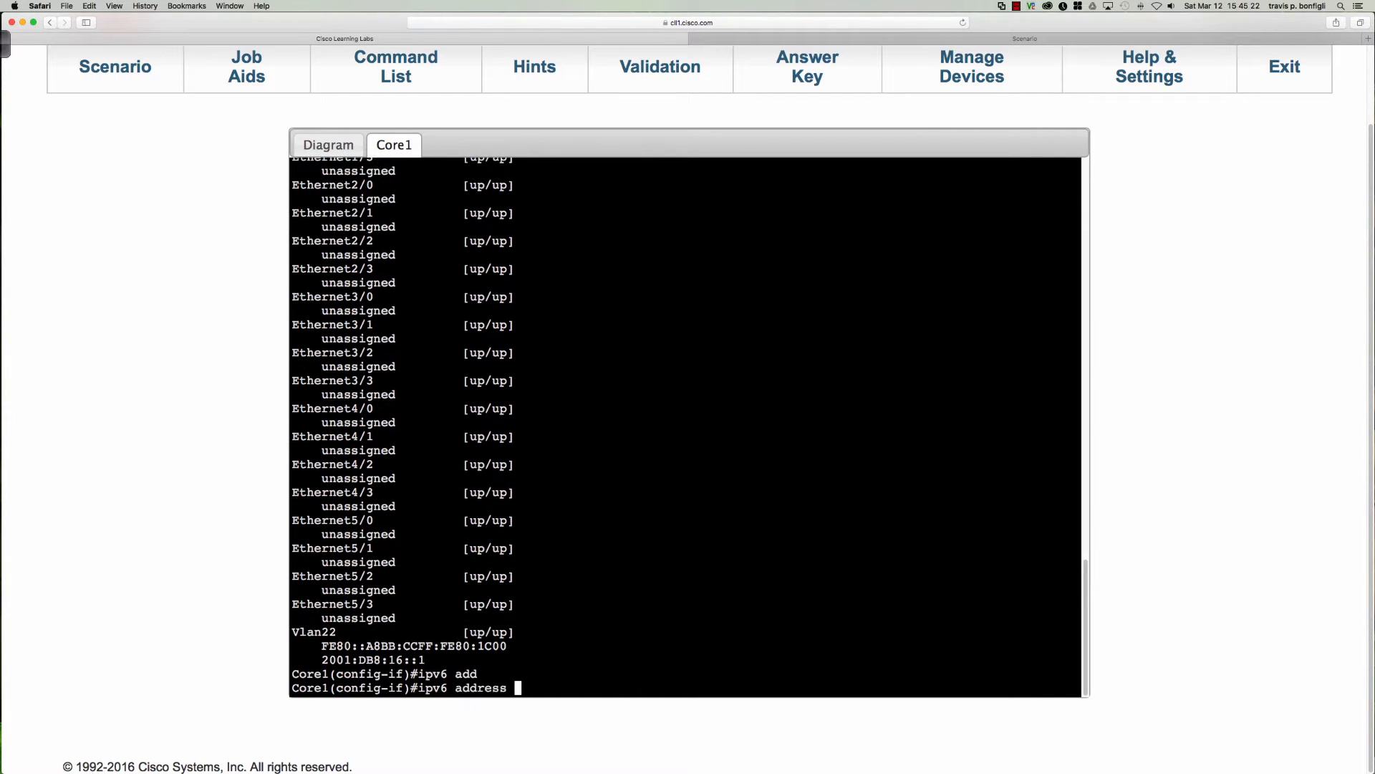
text(fe80::22 li)
key(Tab)
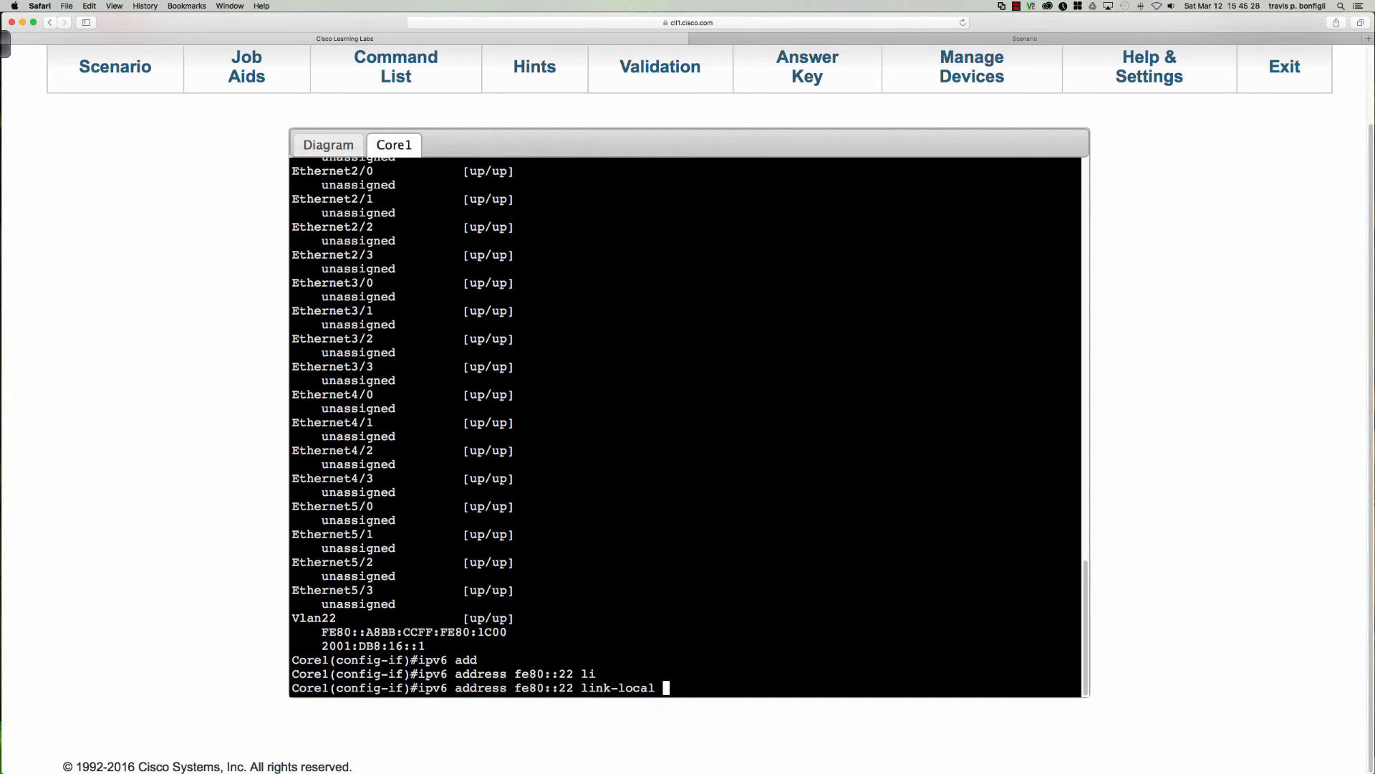
key(Return)
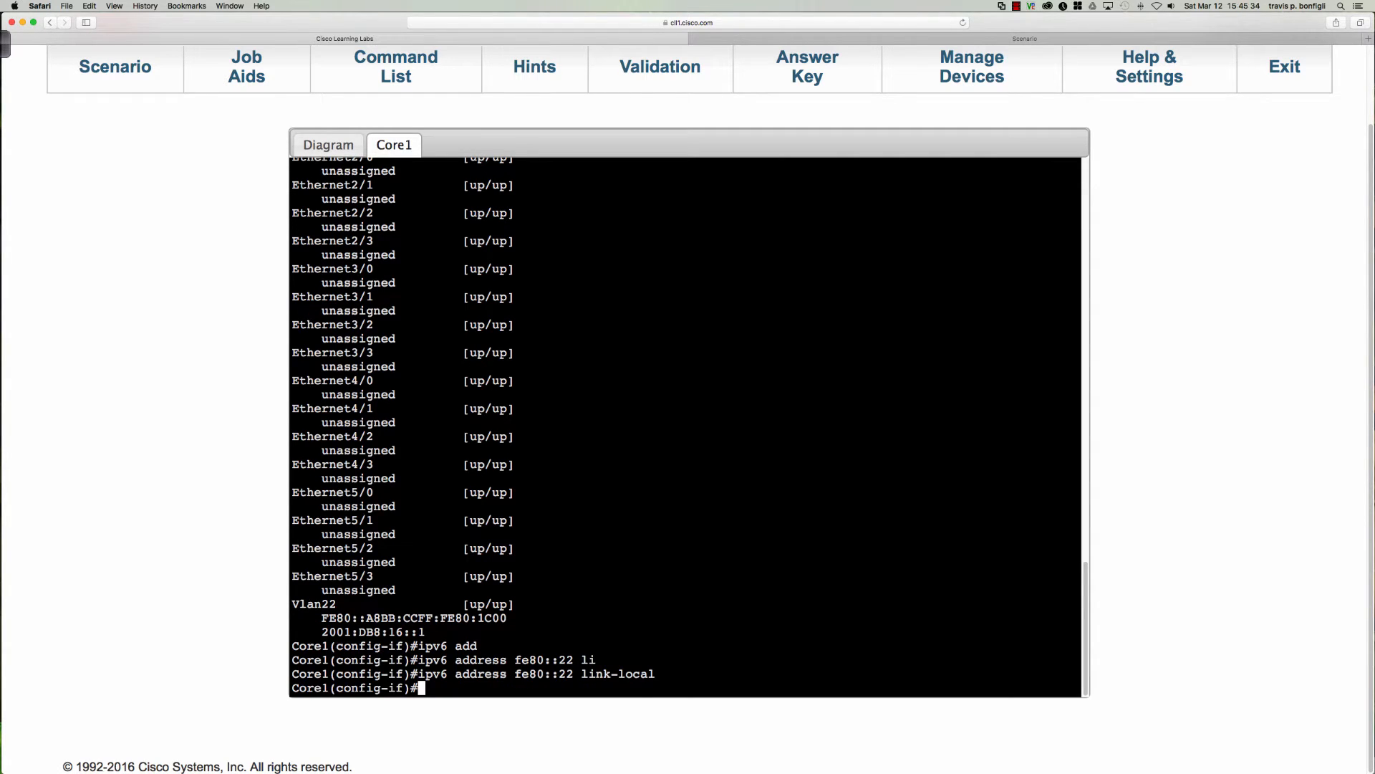
Display Core1's brief IPv6 interface summary once more to verify the link-local and global addresses of VLAN 22.
key(Up)
key(Up)
key(Return)
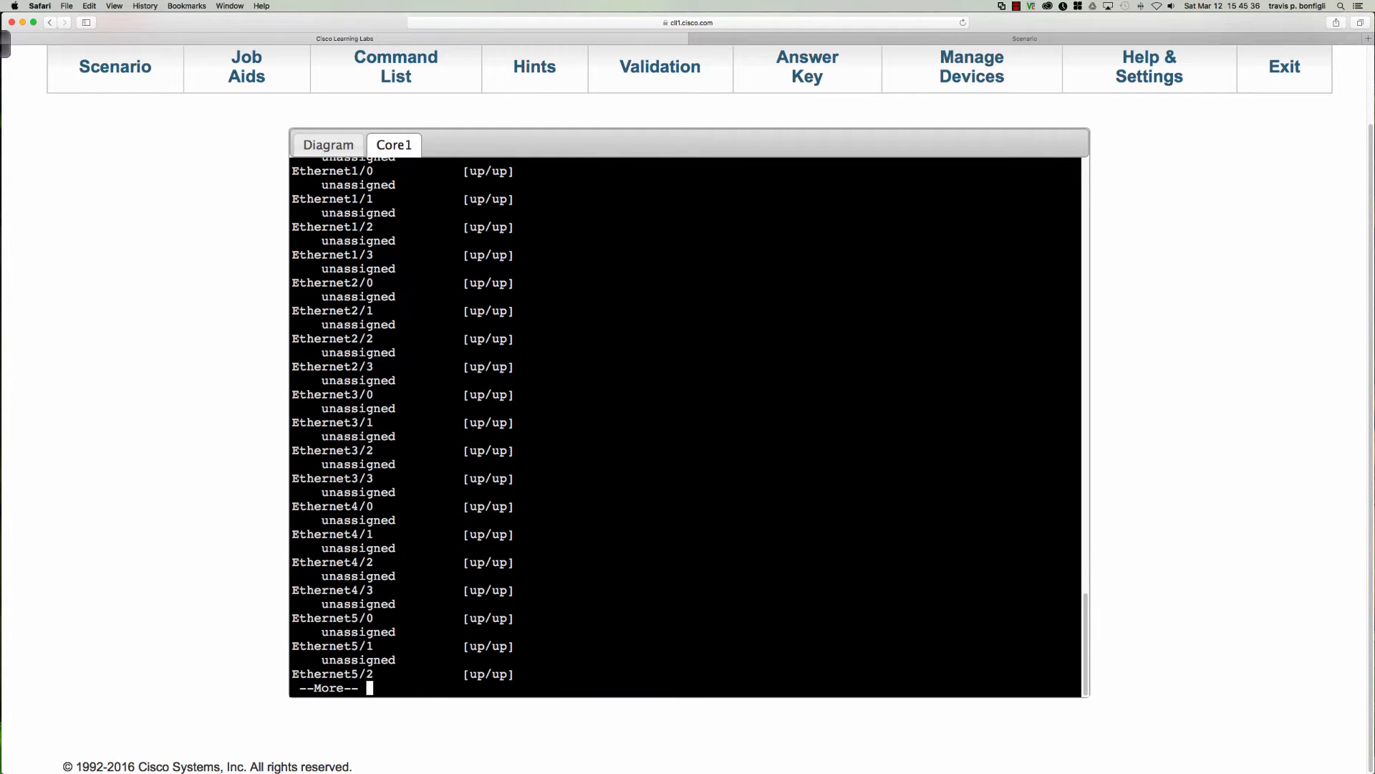
key(space)
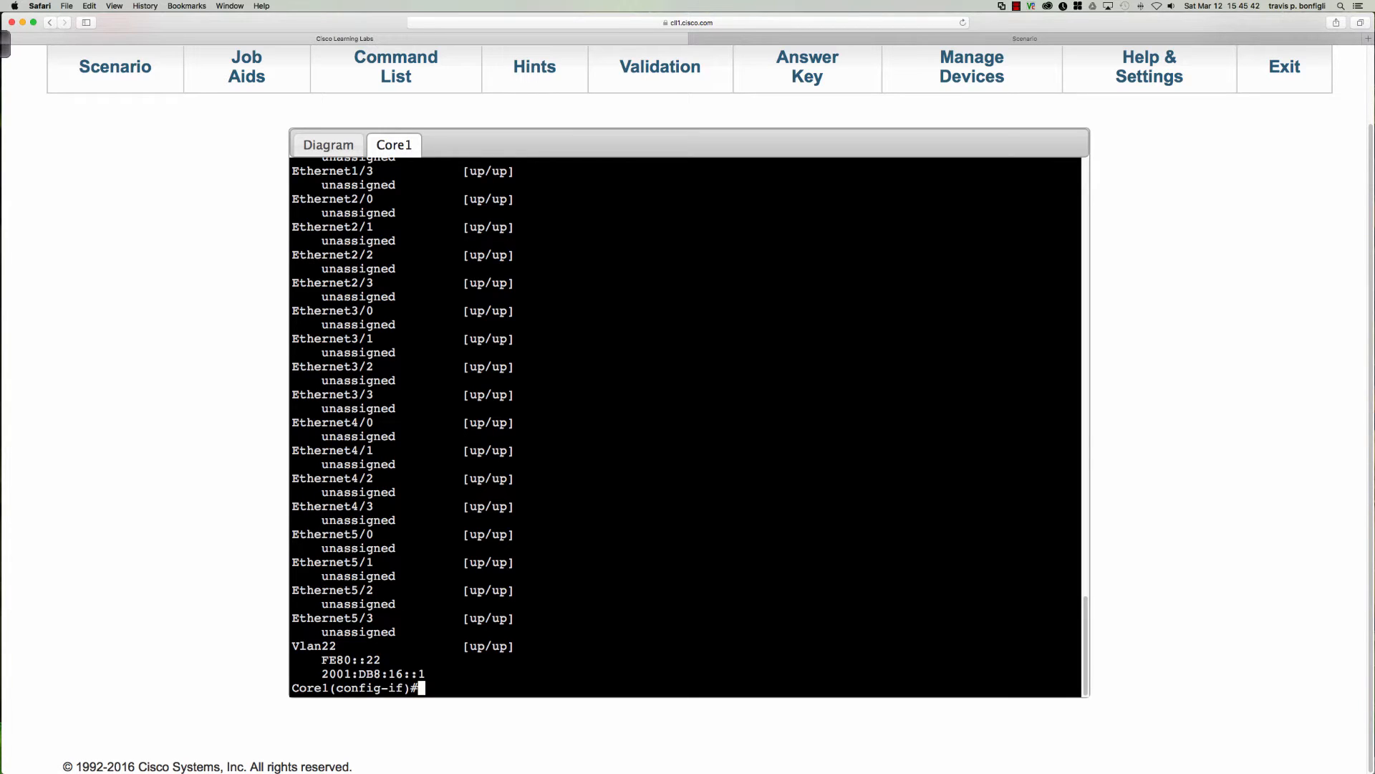
Bind the IPv6 DHCP server pool SALES to Core1's VLAN 22 interface.
text(piv)
key(BackSpace)
key(BackSpace)
key(BackSpace)
text(ipv6 ser)
key(Tab)
key(BackSpace)
key(BackSpace)
key(BackSpace)
text(dh)
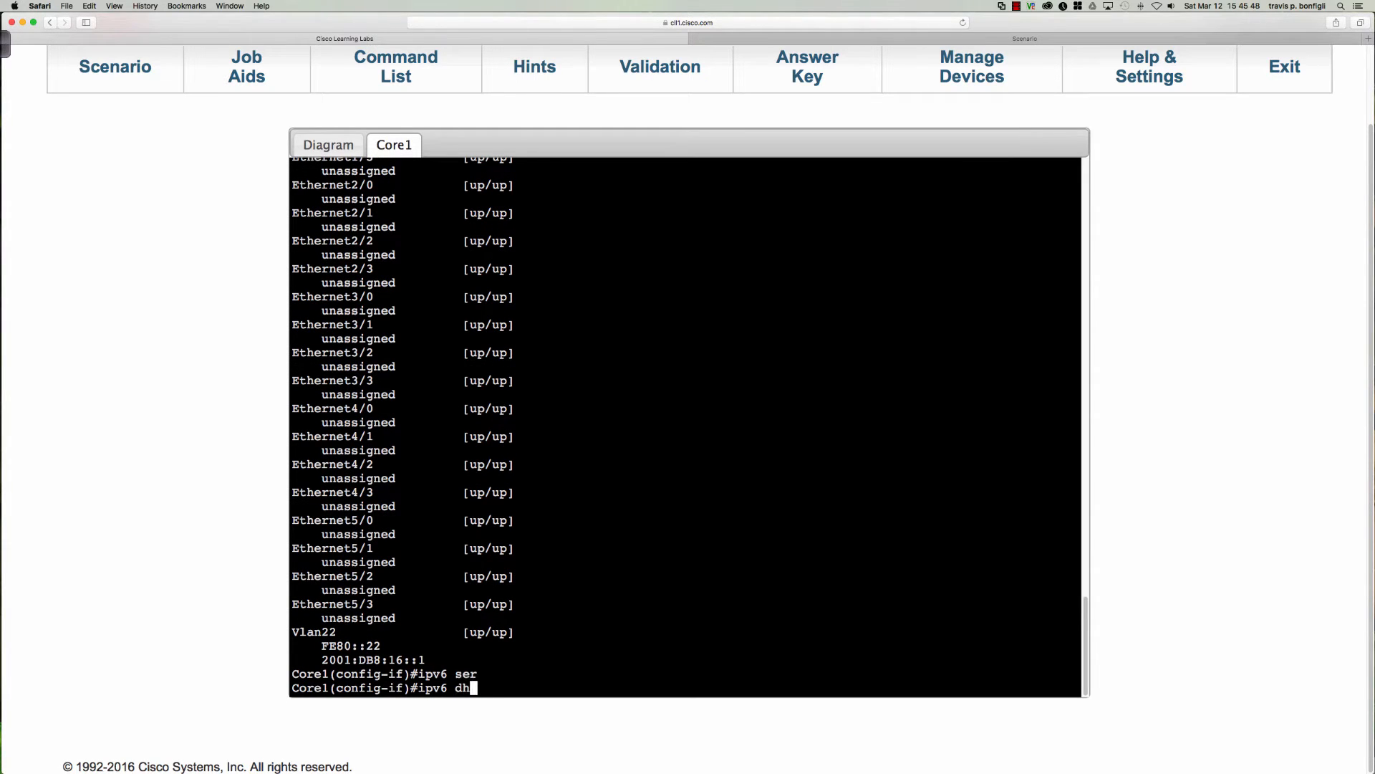
key(Tab)
text(ser)
key(Tab)
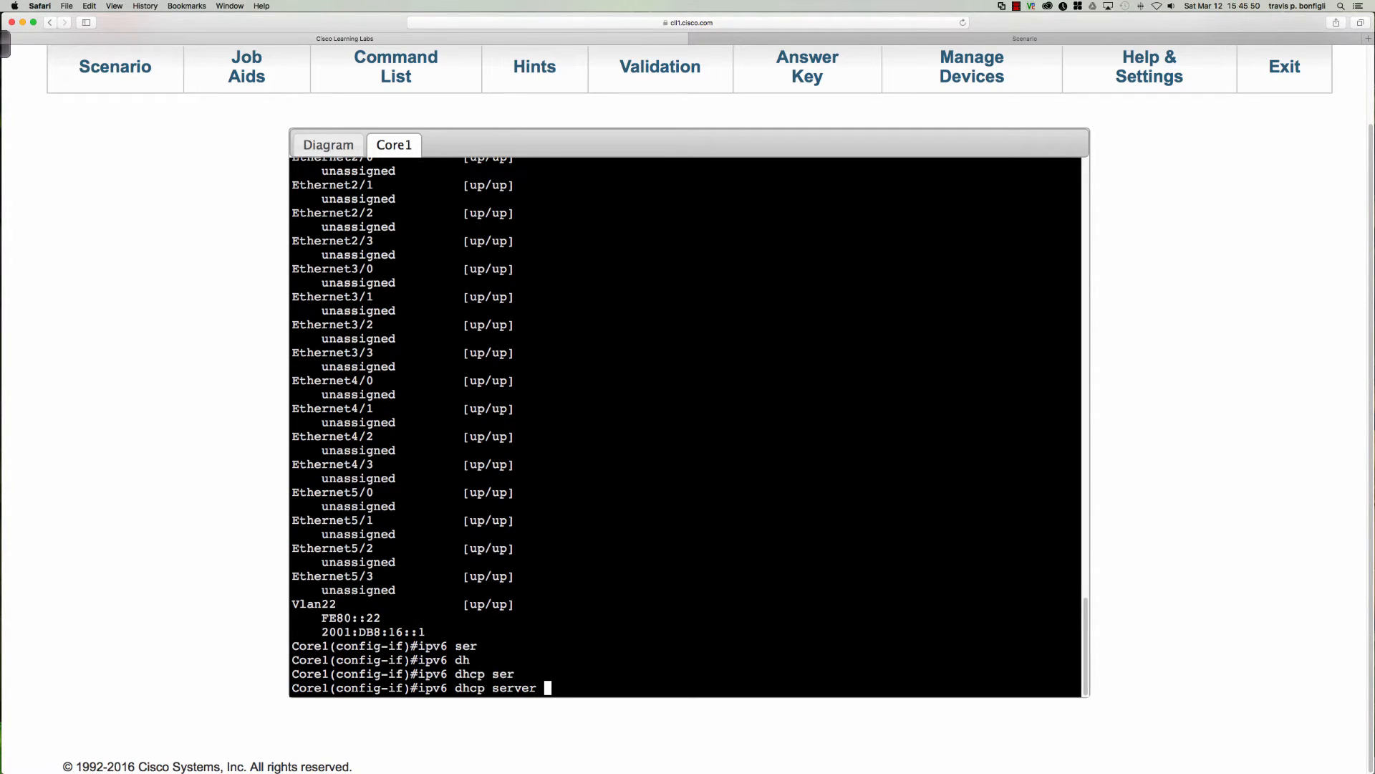
text(SALES)
key(Return)
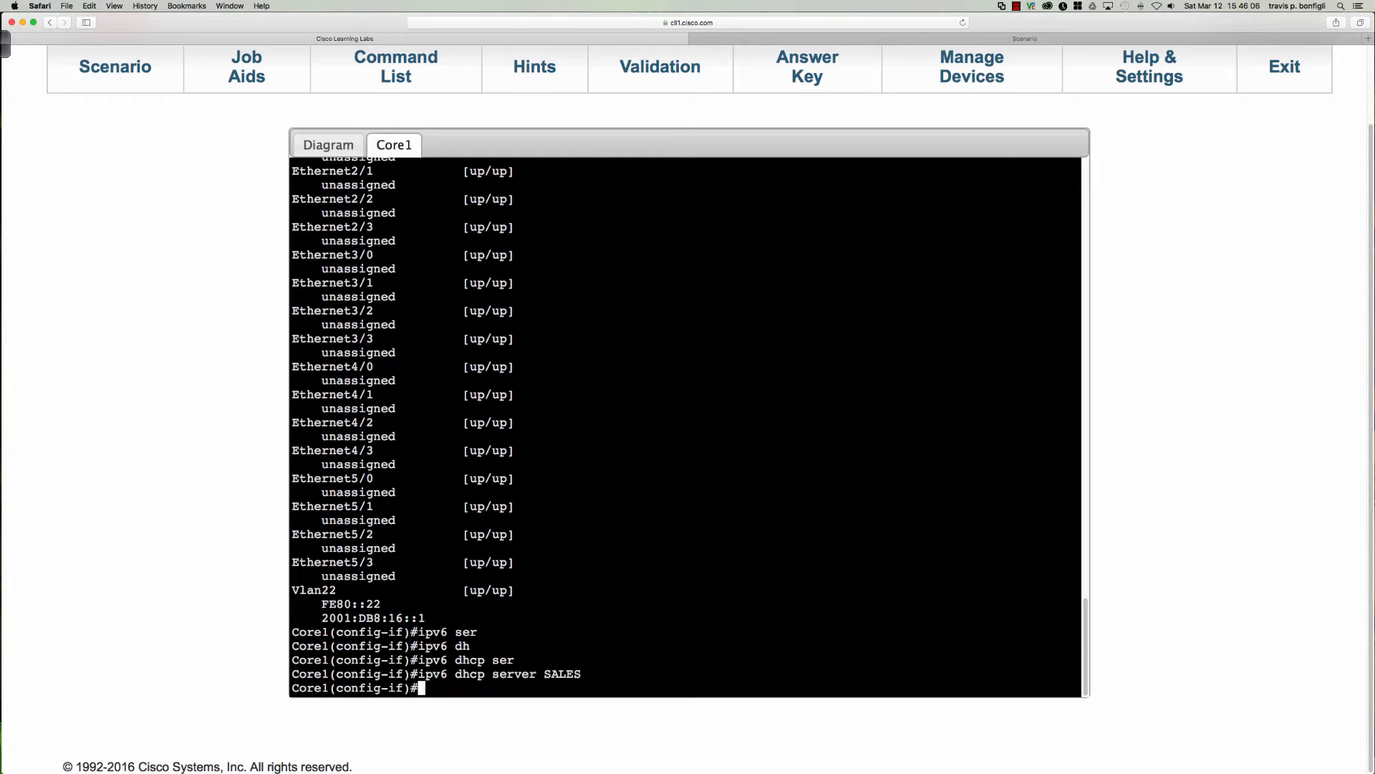
Turn on the IPv6 neighbor discovery managed-config-flag on Core1's VLAN 22 interface.
text(ipv6 nd)
key(question)
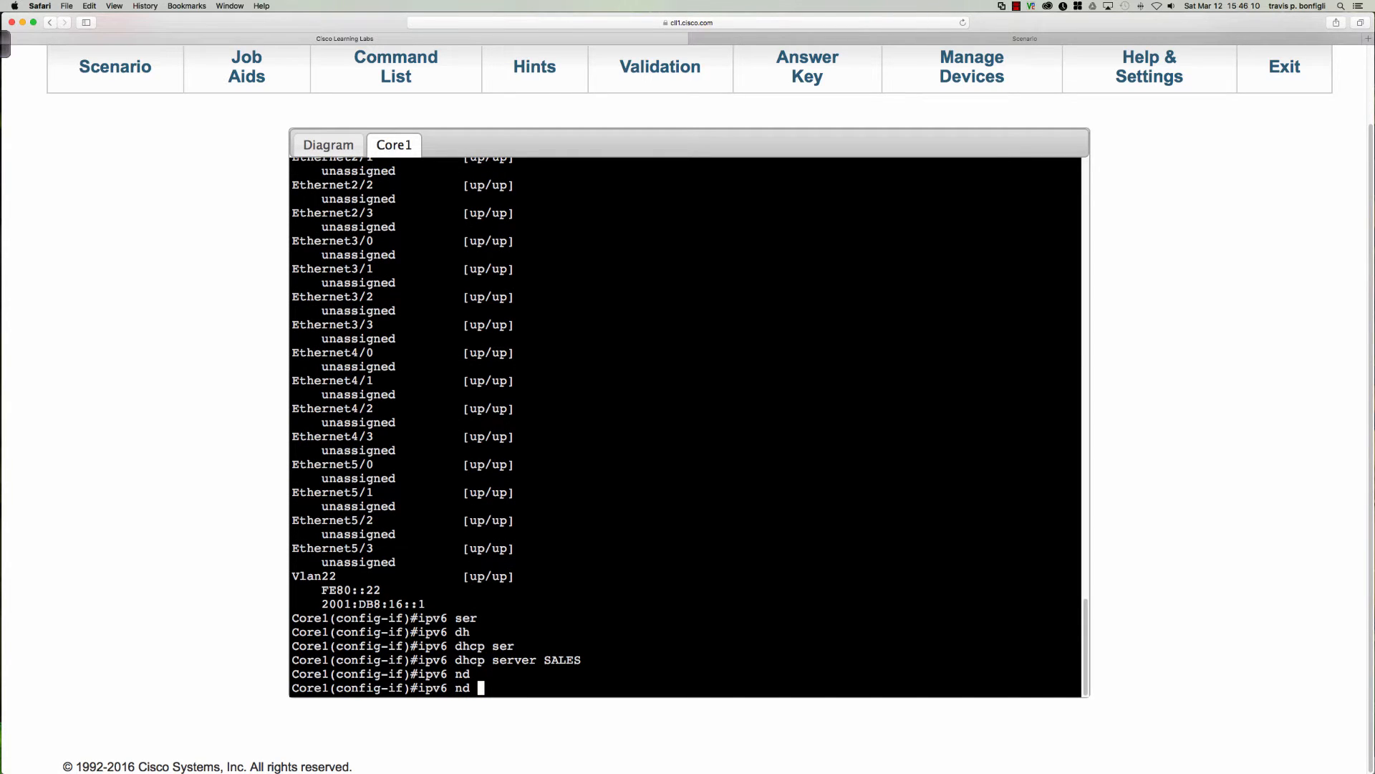
text(m)
key(Tab)
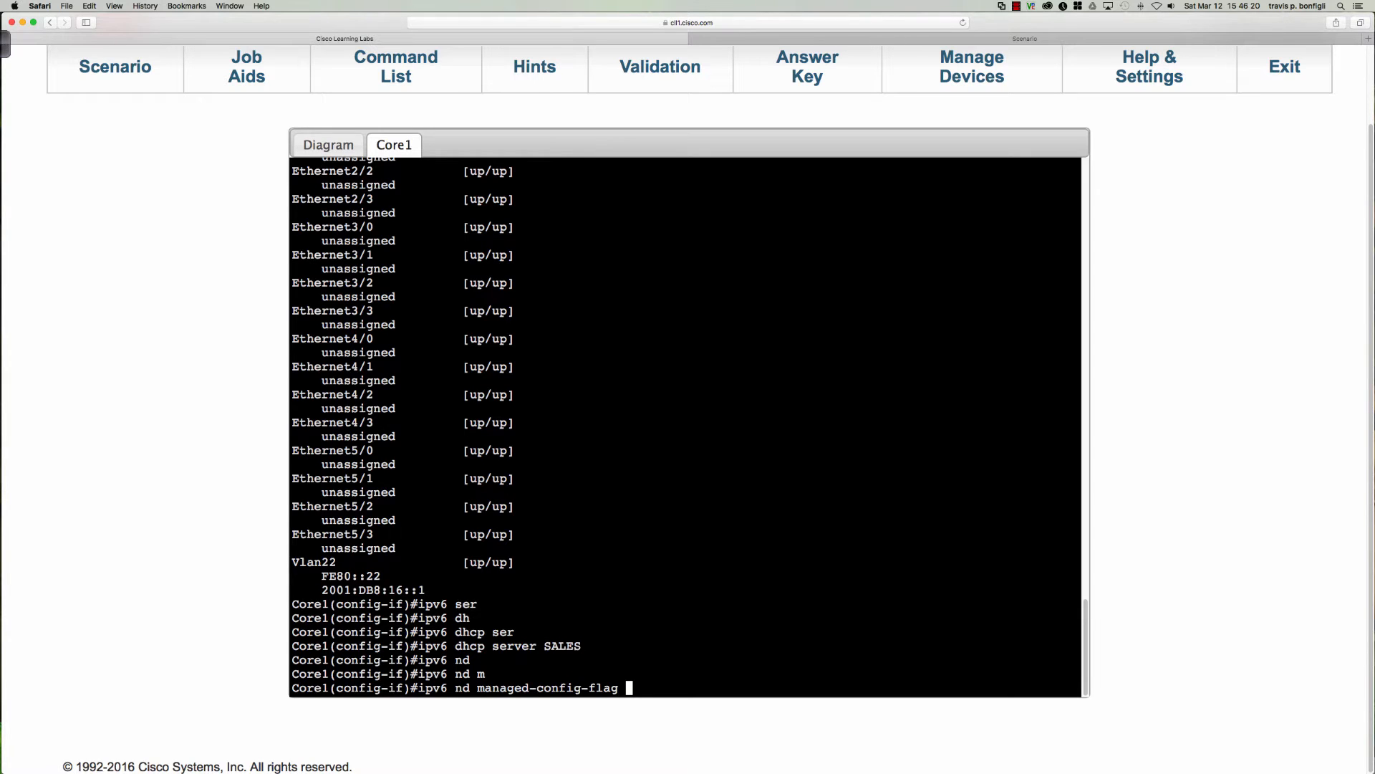
key(Return)
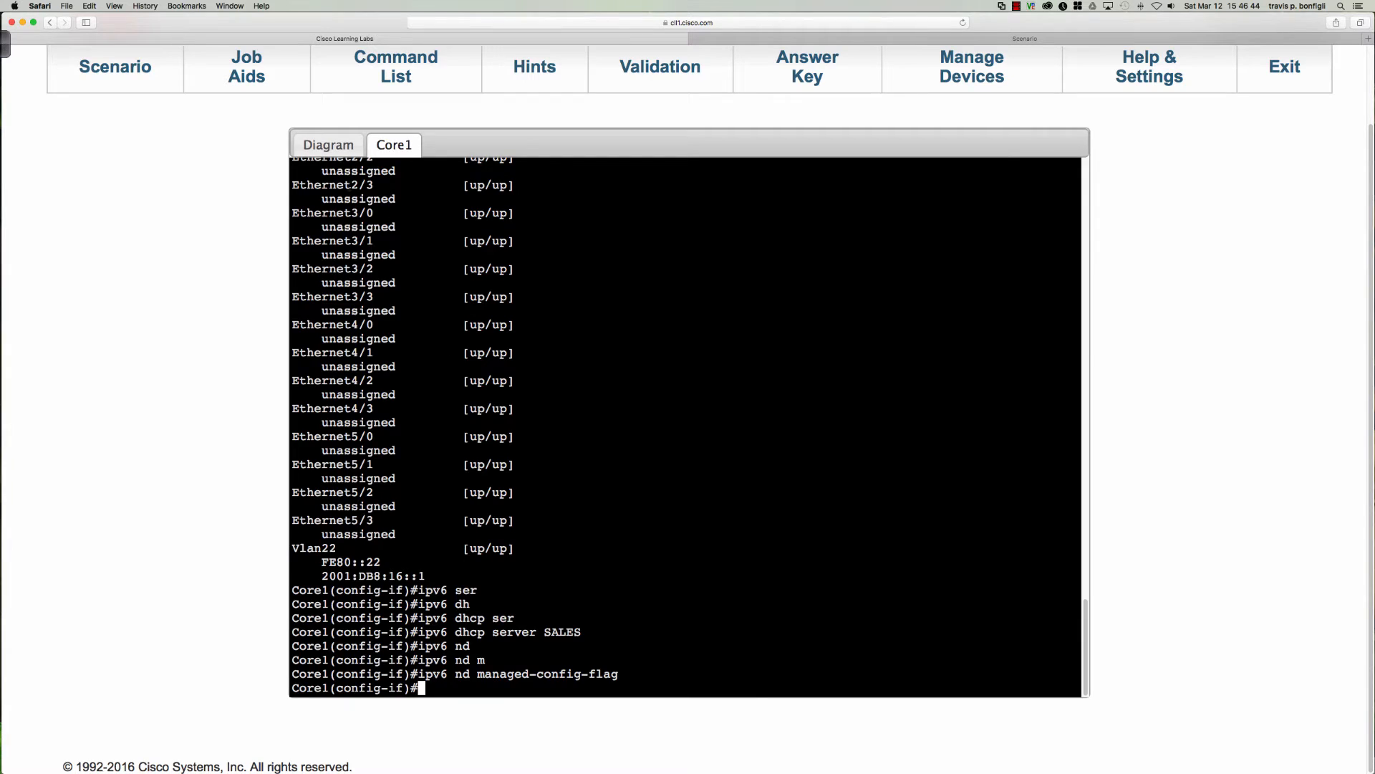
Open PC1's console from the topology diagram and enter privileged EXEC mode.
click(329, 145)
click(400, 543)
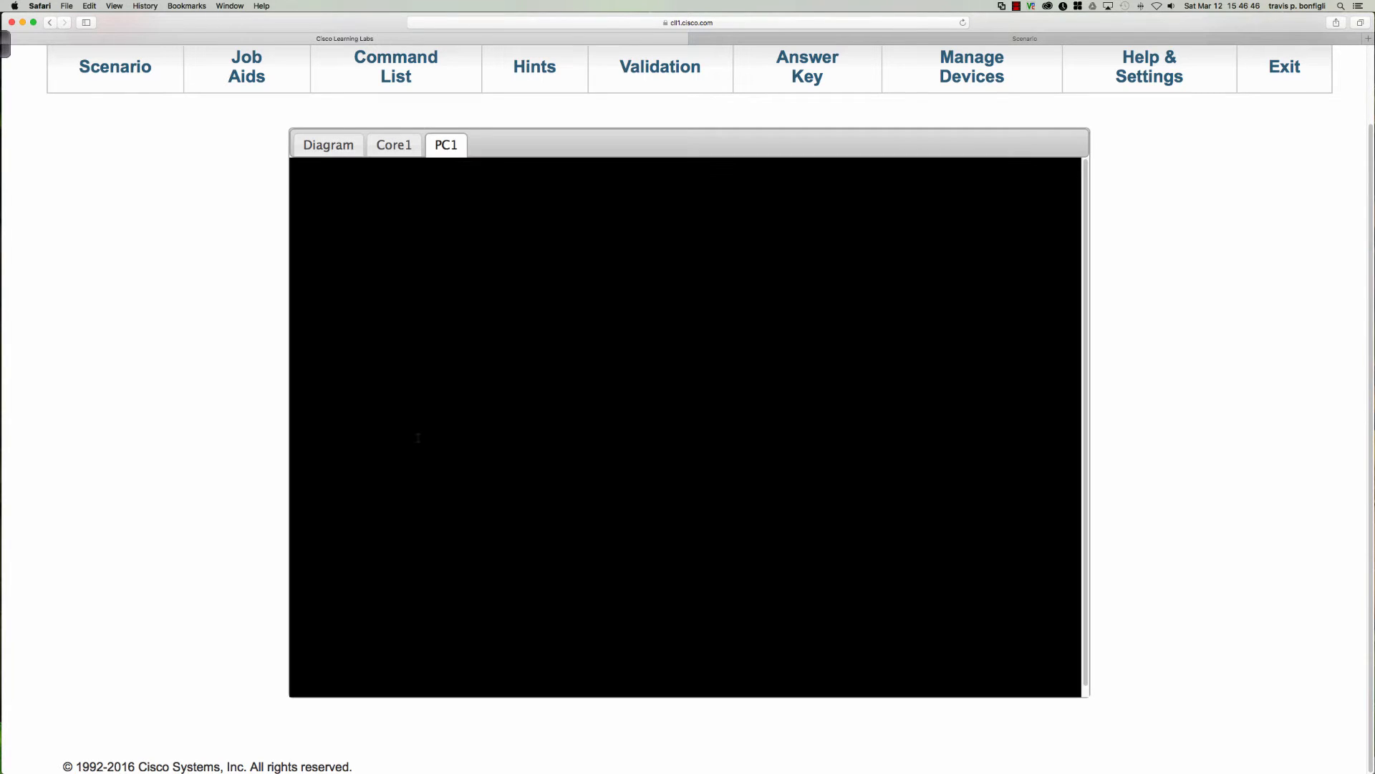
key(Return)
key(Return)
key(Return)
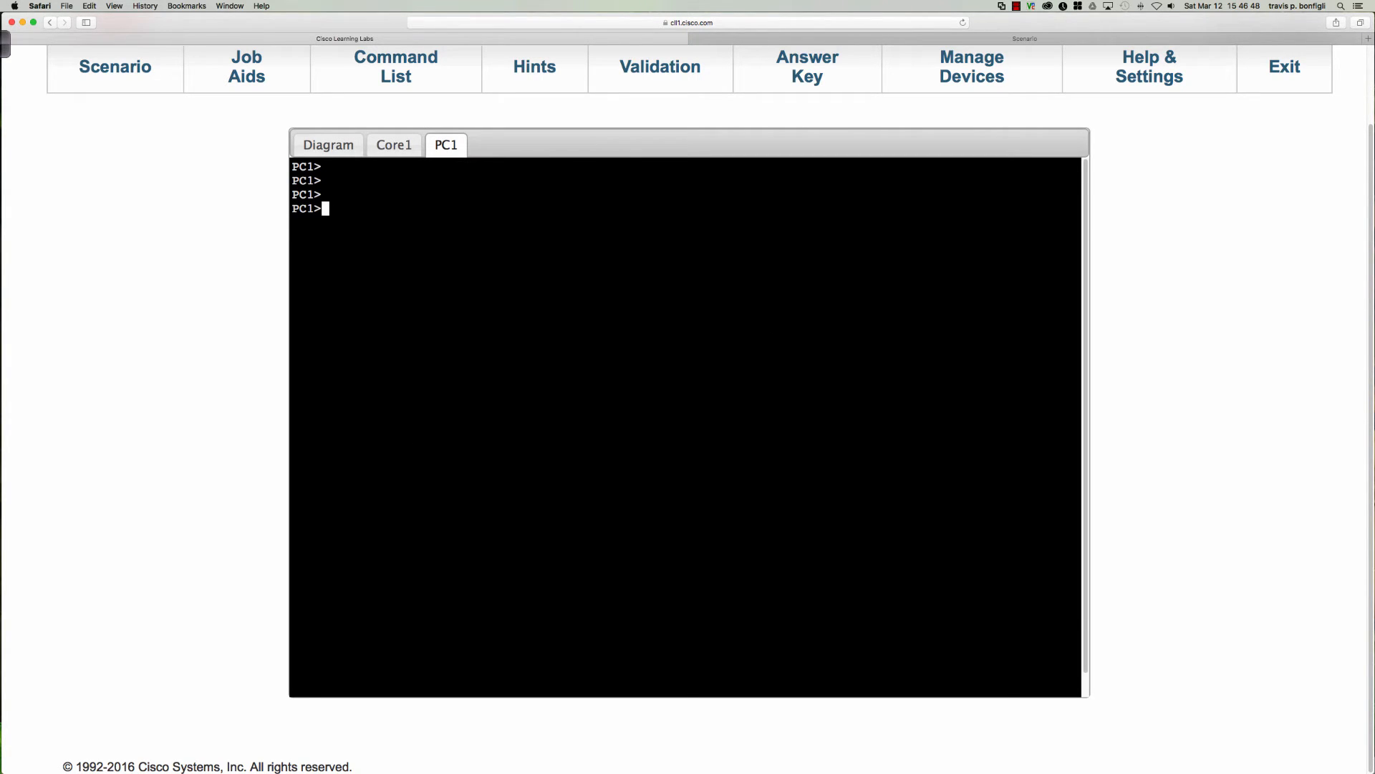
text(en)
key(Return)
click(339, 148)
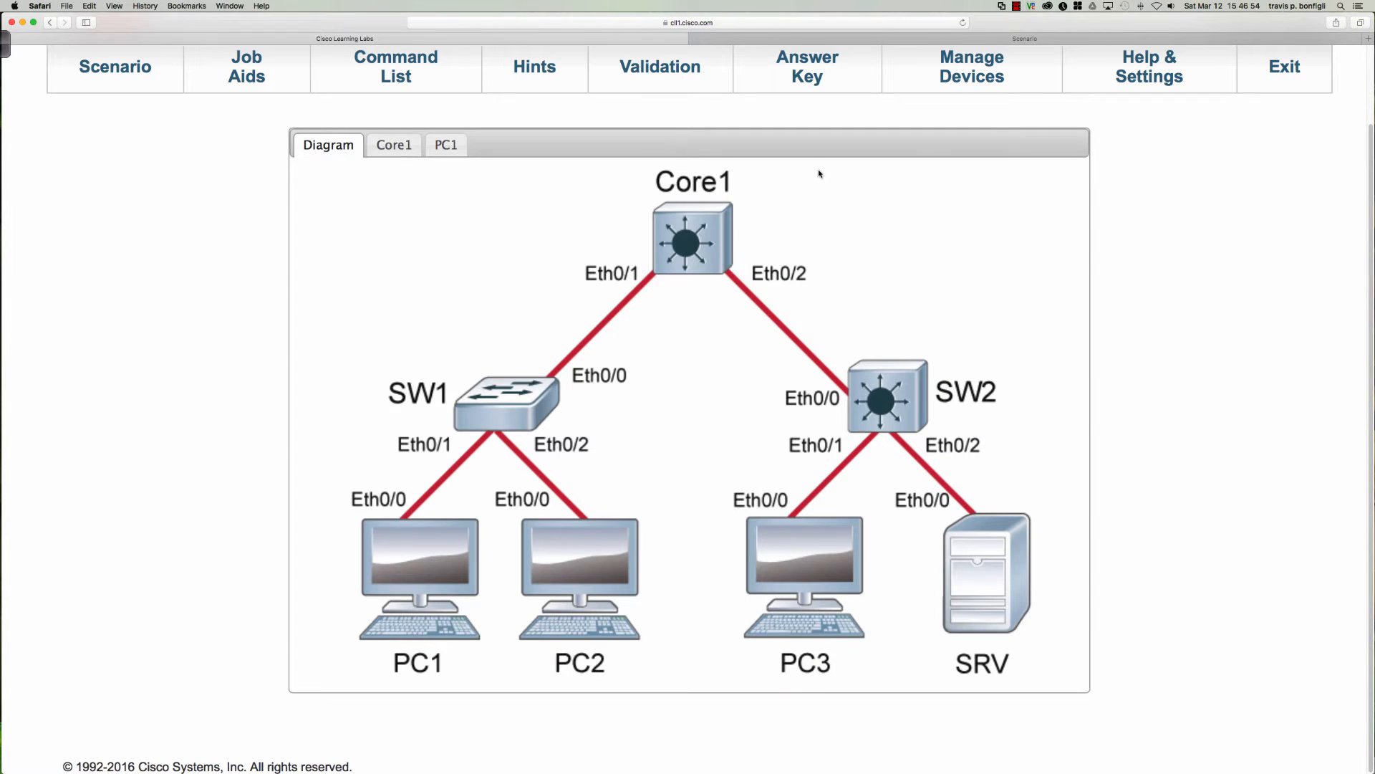
click(444, 147)
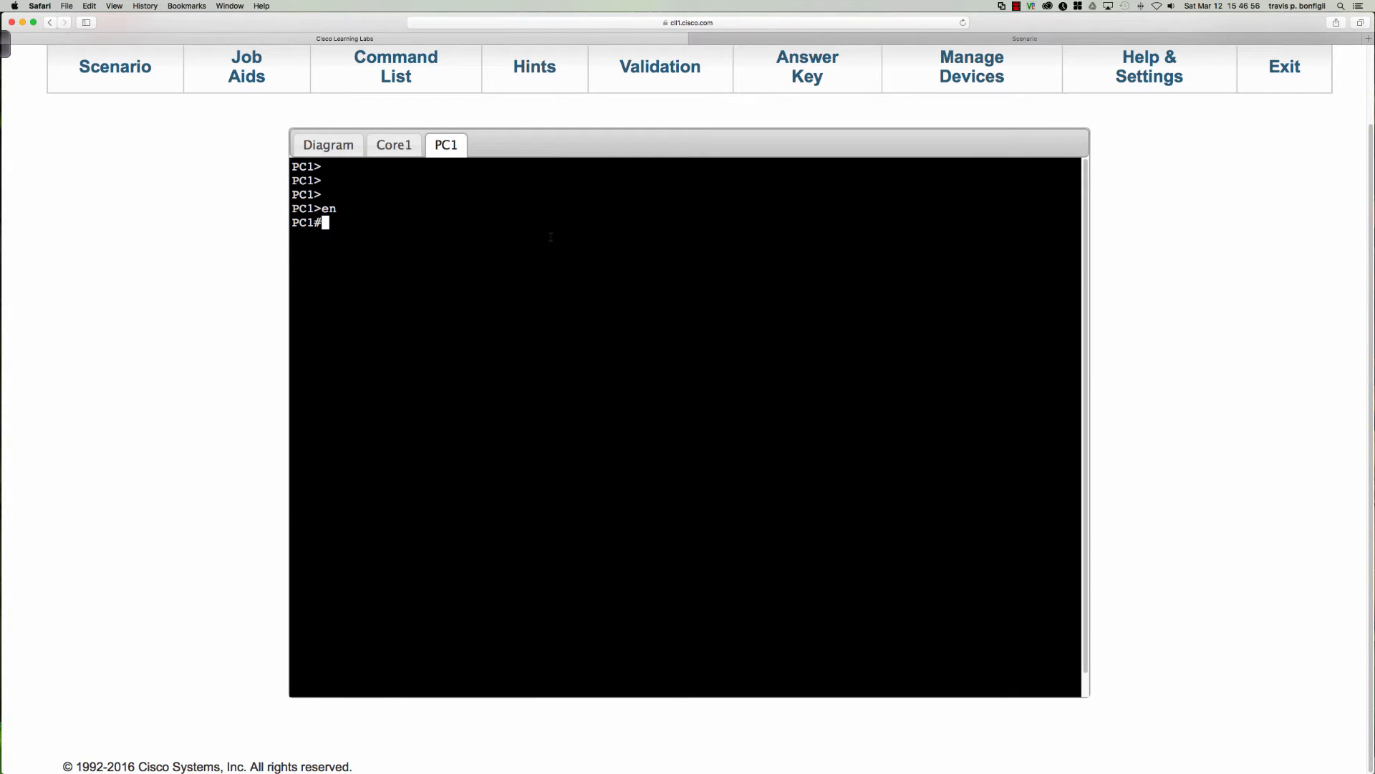
Enter interface configuration for PC1's Ethernet0/0 and display the running configuration of that interface.
text(conf t)
key(Return)
text(int e)
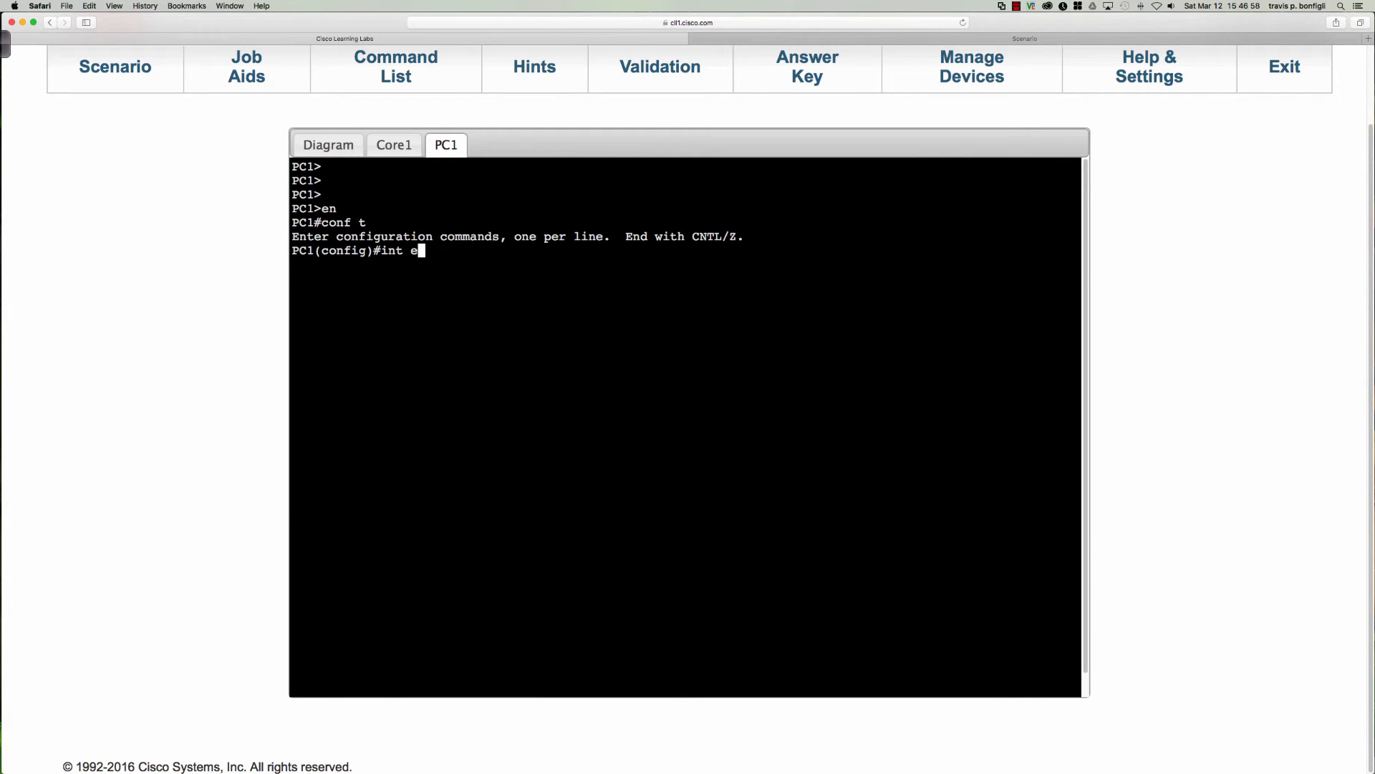
text(0/0)
key(Return)
text(do sh run int e0/0)
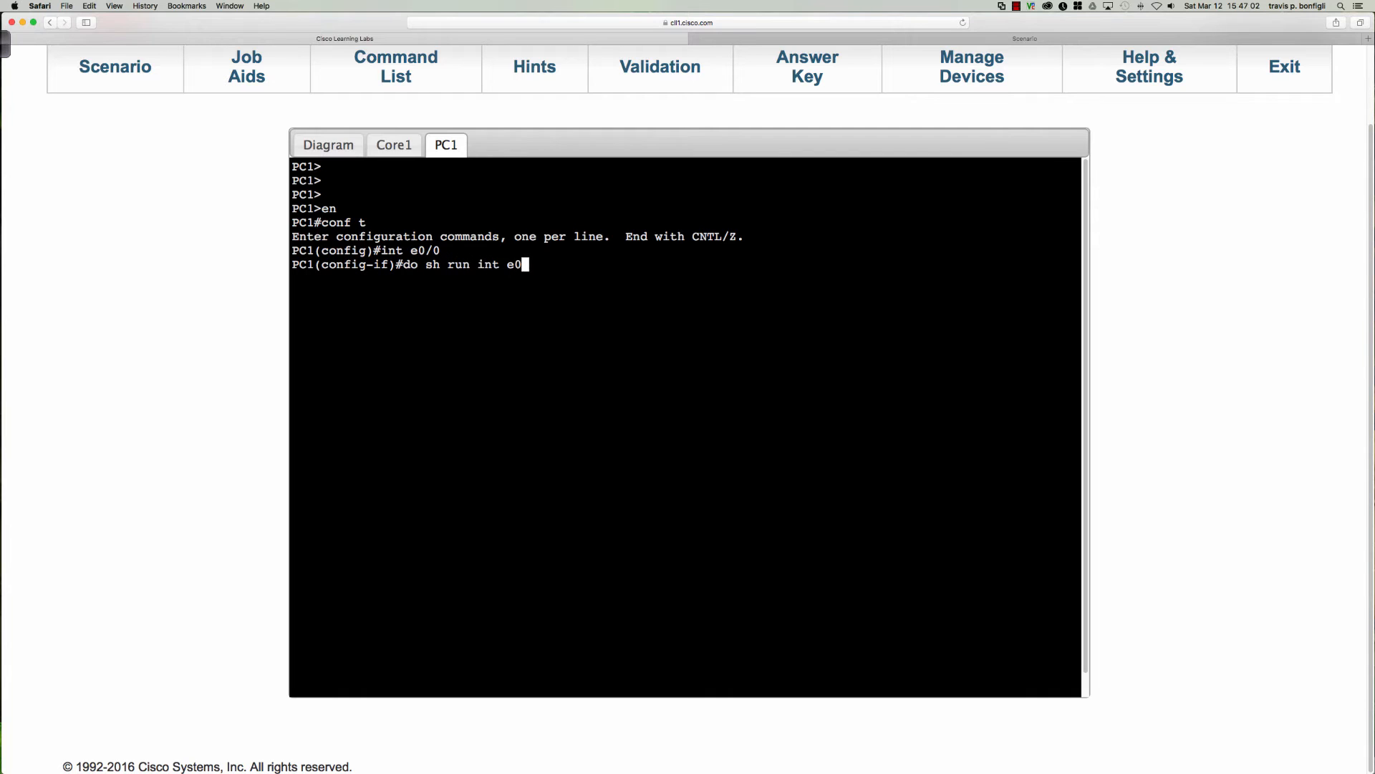
key(Return)
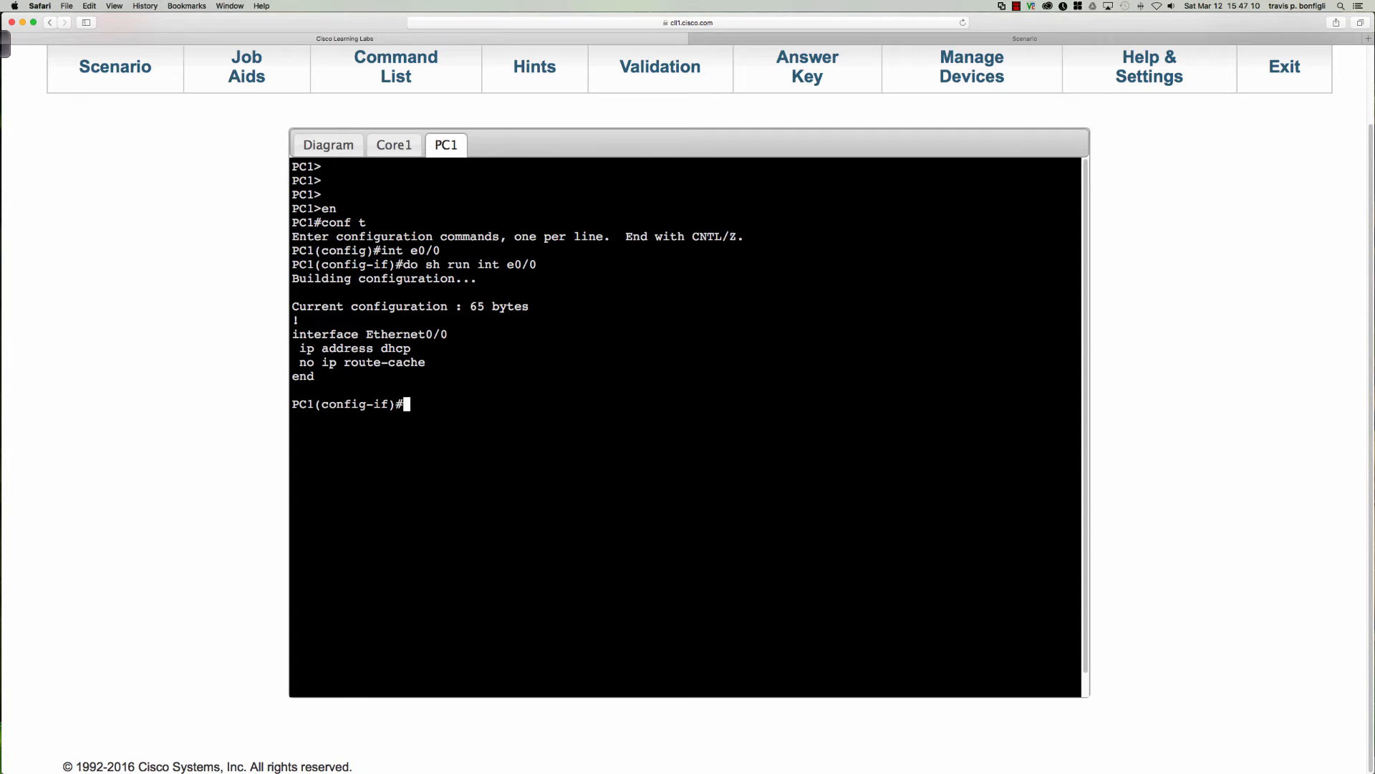
Enable IPv6 on PC1's Ethernet0/0 interface.
text(ipv6 en)
key(Tab)
key(Return)
Display PC1's brief IPv6 interface summary to check the addresses on Ethernet0/0.
text(do sh)
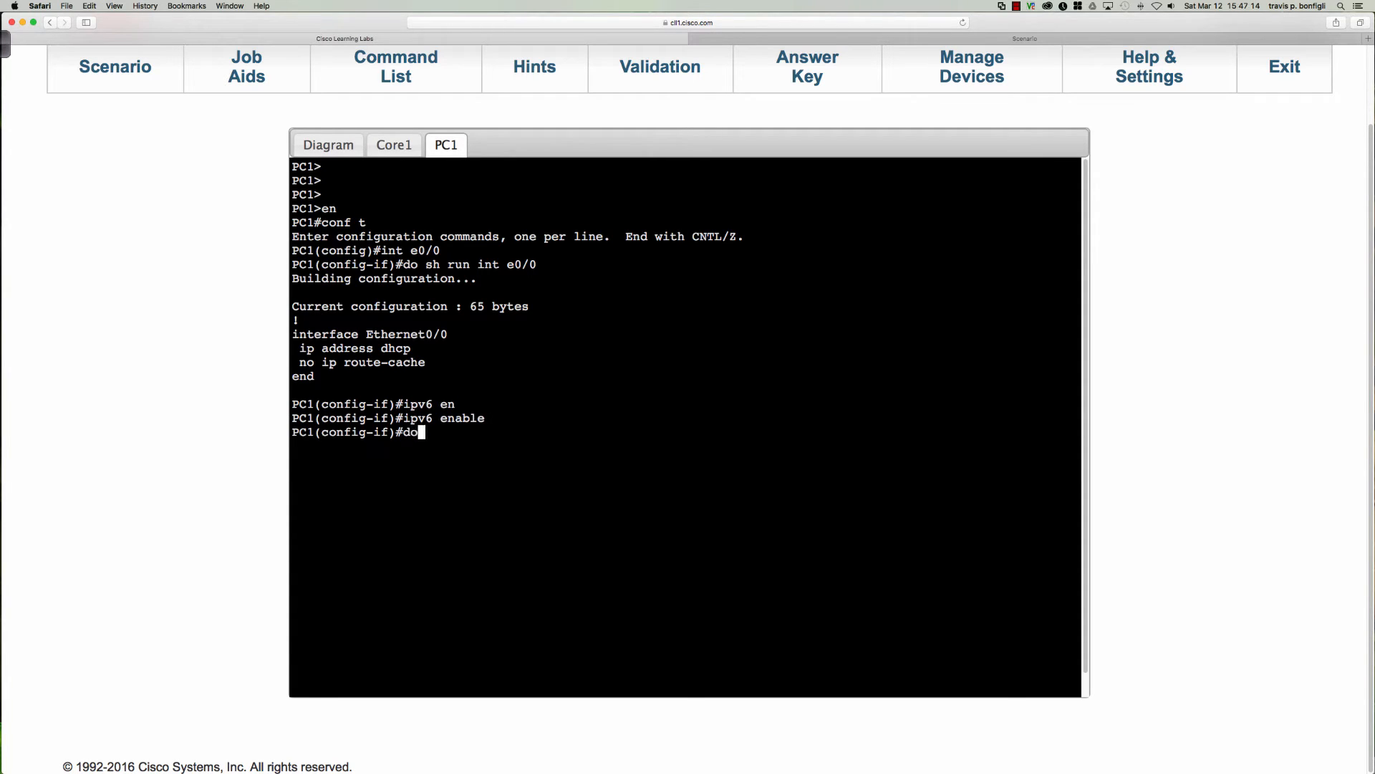
key(BackSpace)
key(BackSpace)
key(BackSpace)
text(v6 int bri)
key(Return)
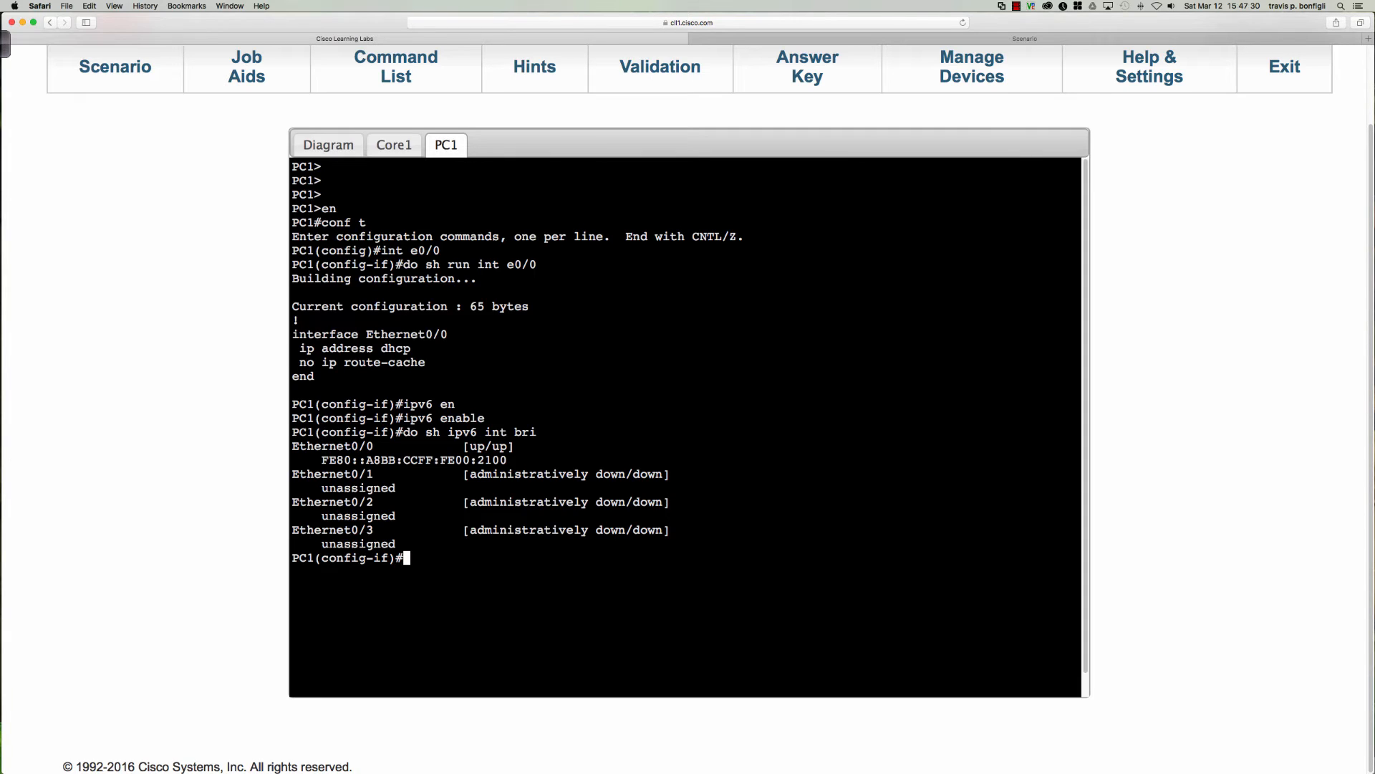
On Core1, display the running configuration's DHCP sections and examine the SALES IPv6 pool and its address prefix.
click(391, 146)
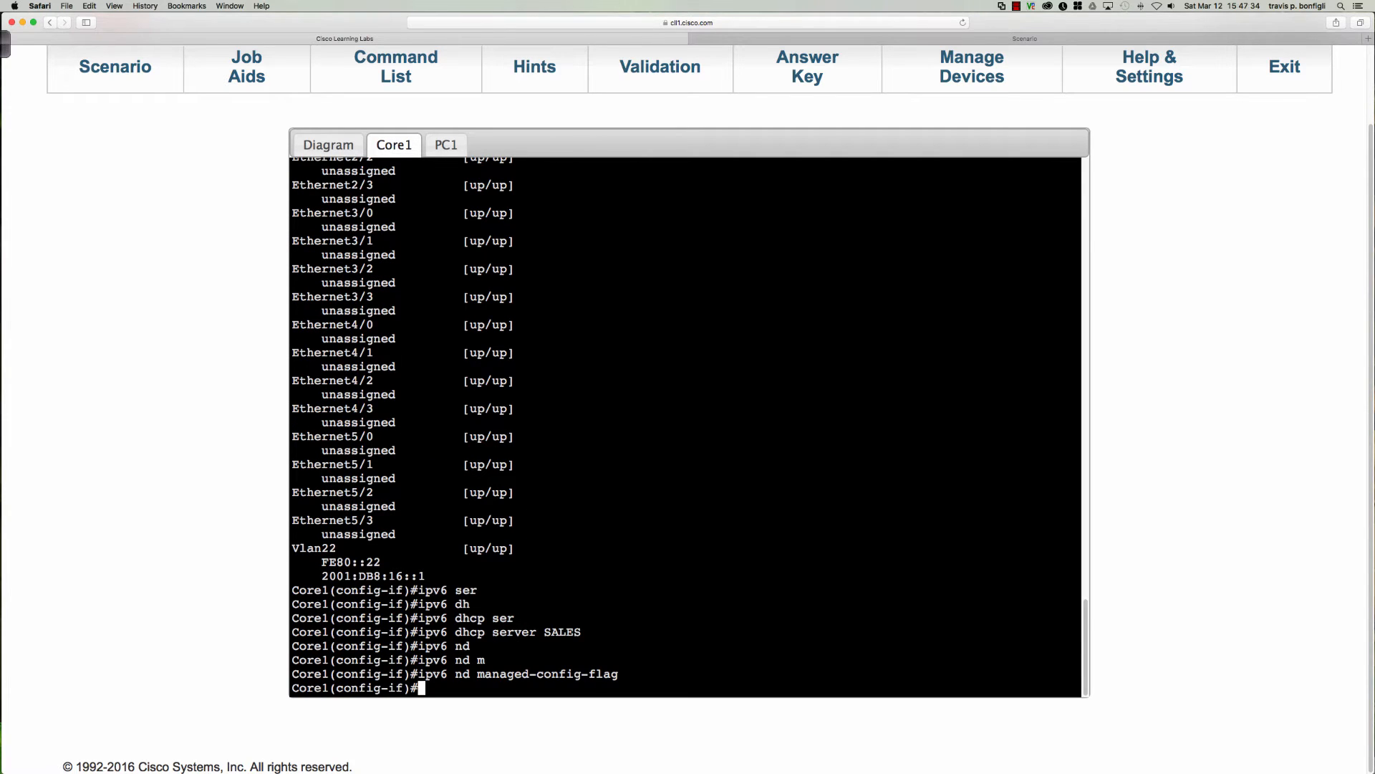
text(do sh run | sec dhcp)
key(Return)
key(Return)
key(Return)
key(Return)
key(Return)
key(Return)
key(Return)
key(Return)
key(Return)
key(Return)
key(Return)
key(Return)
key(Return)
key(Return)
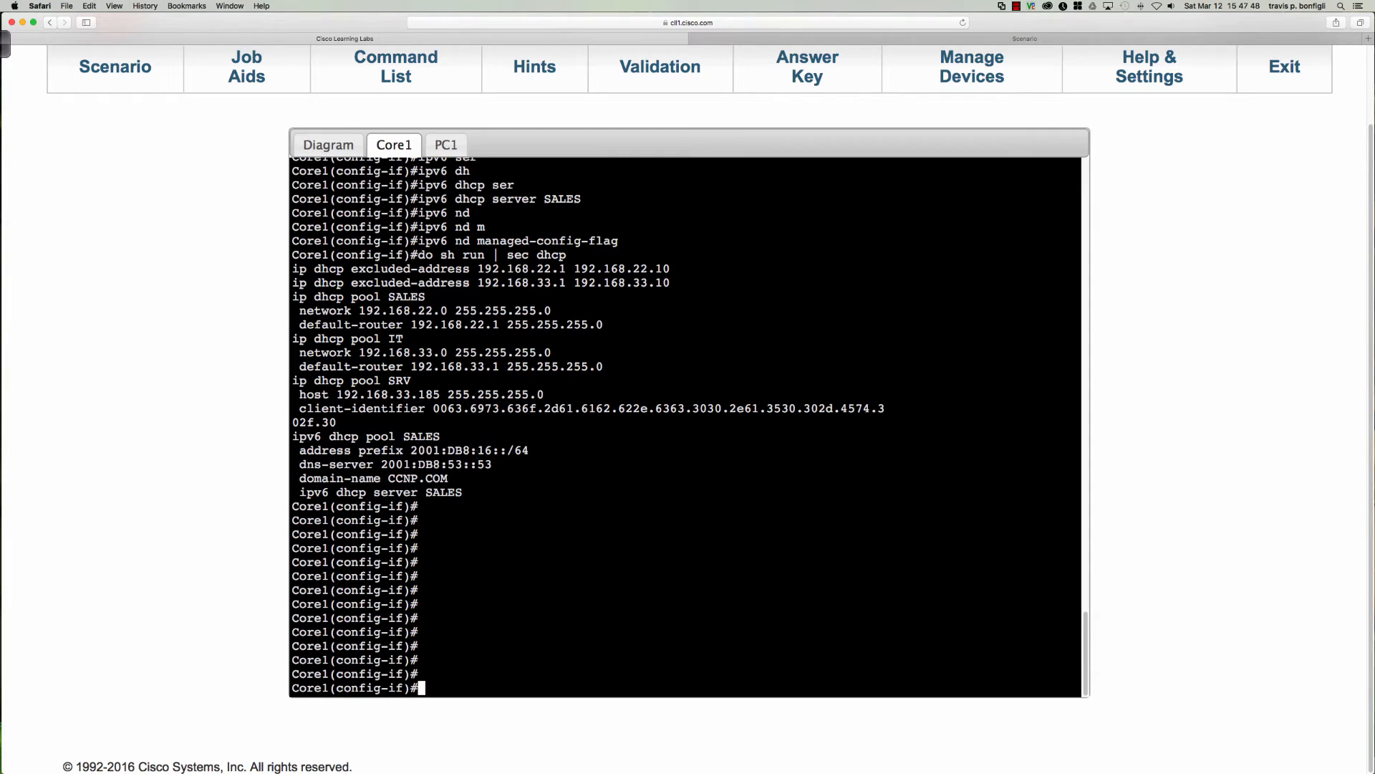
drag(463, 493, 293, 436)
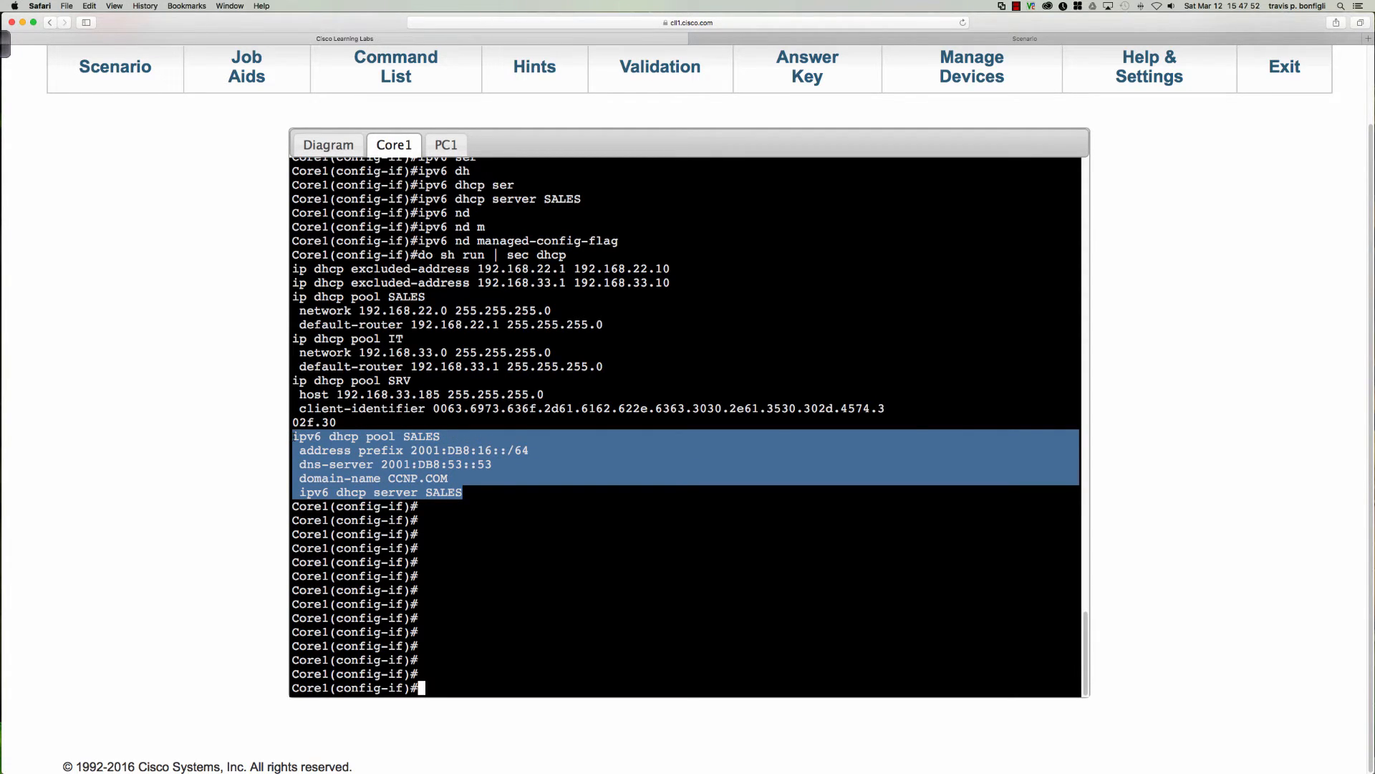
click(364, 469)
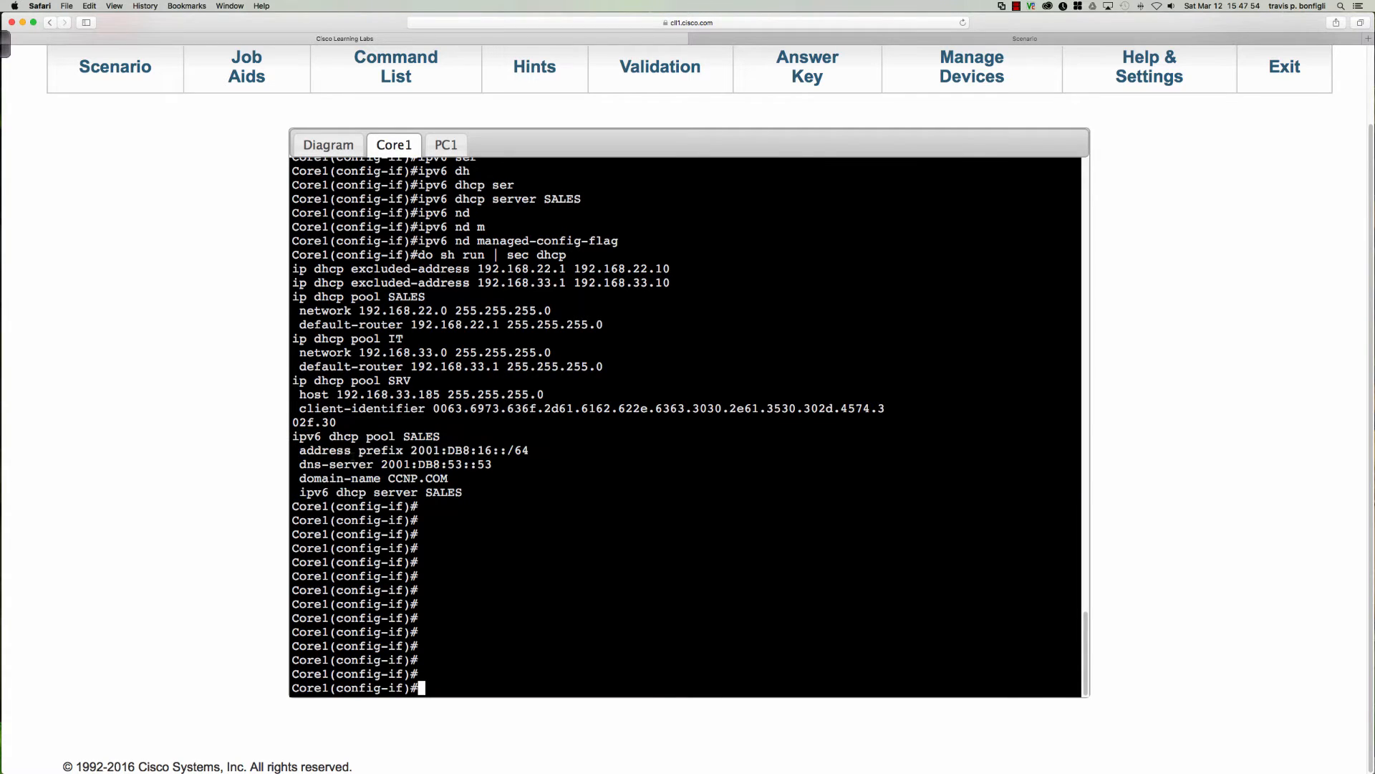
drag(411, 450, 530, 450)
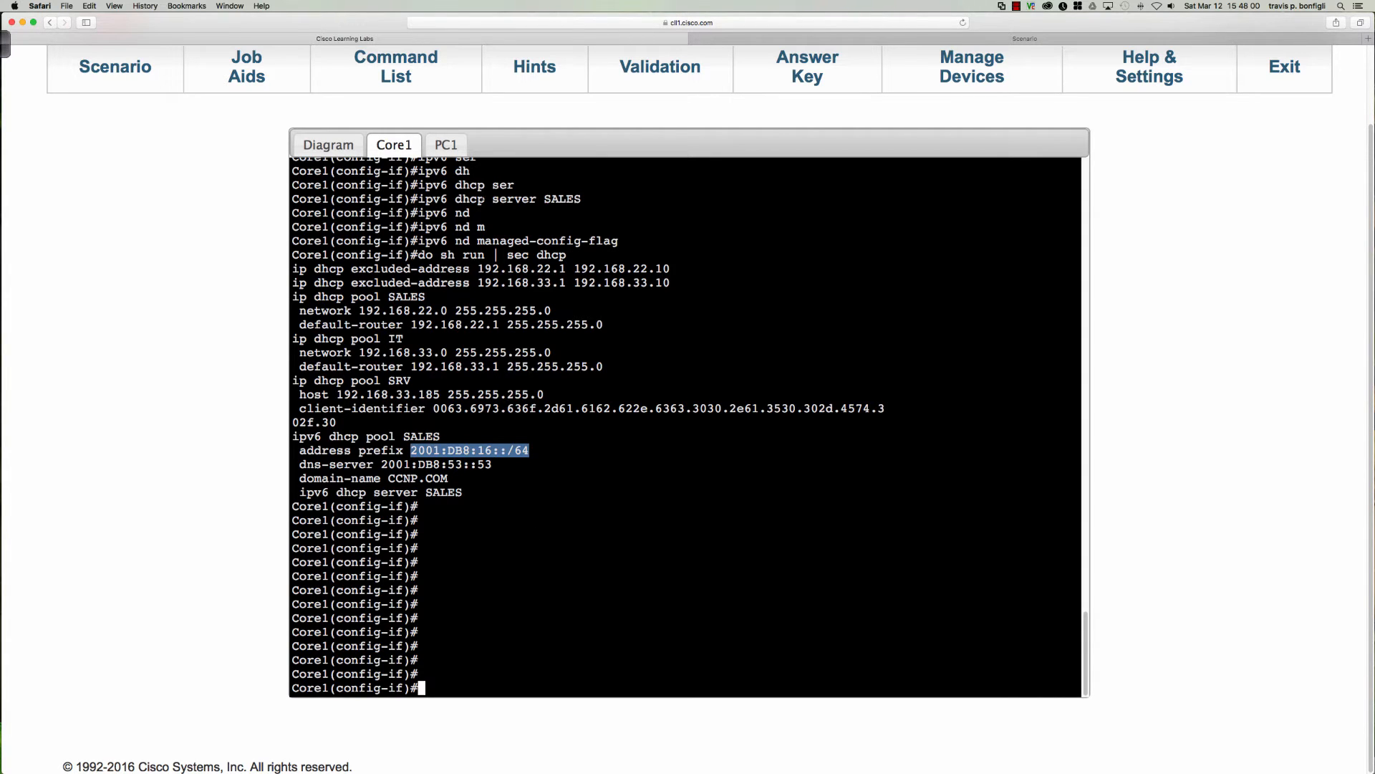
click(328, 146)
click(369, 152)
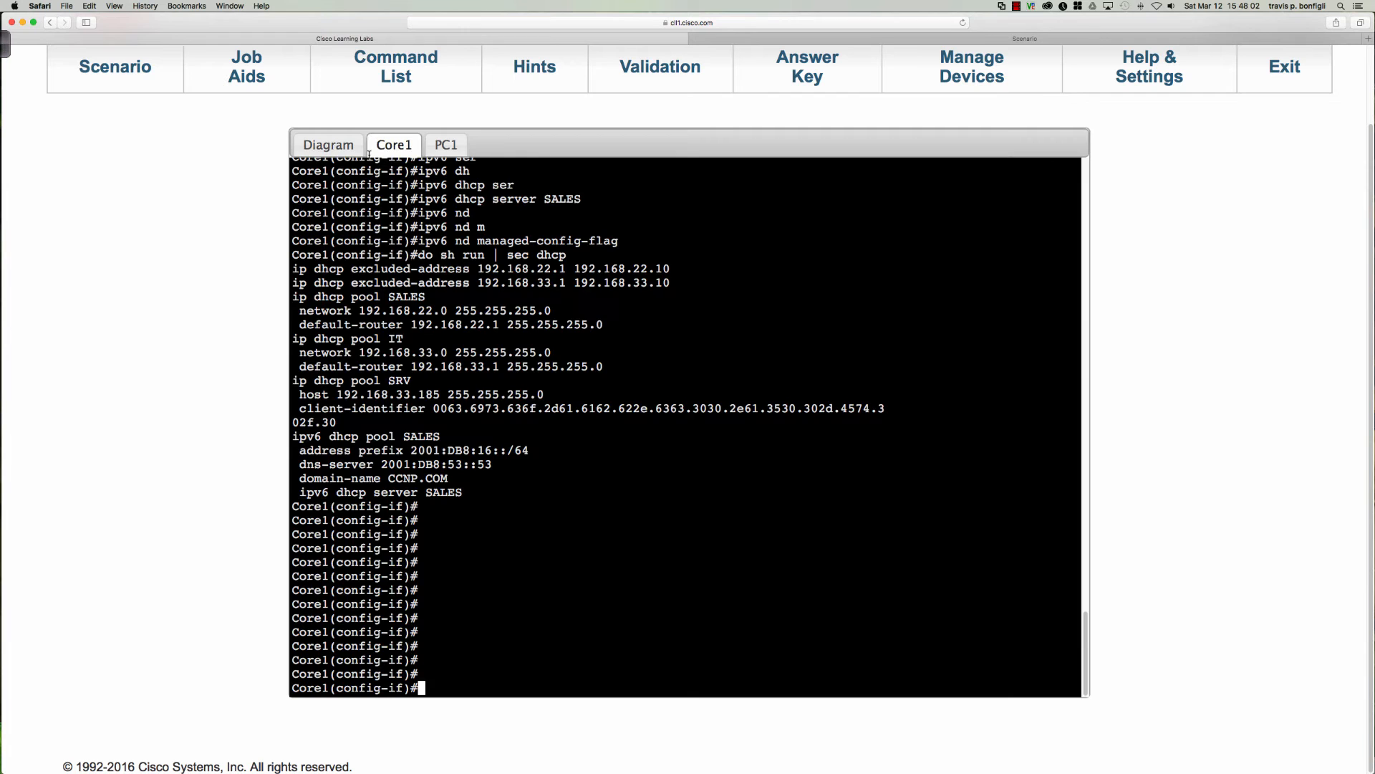
Configure PC1's Ethernet0/0 to obtain its IPv6 address through DHCP.
click(445, 145)
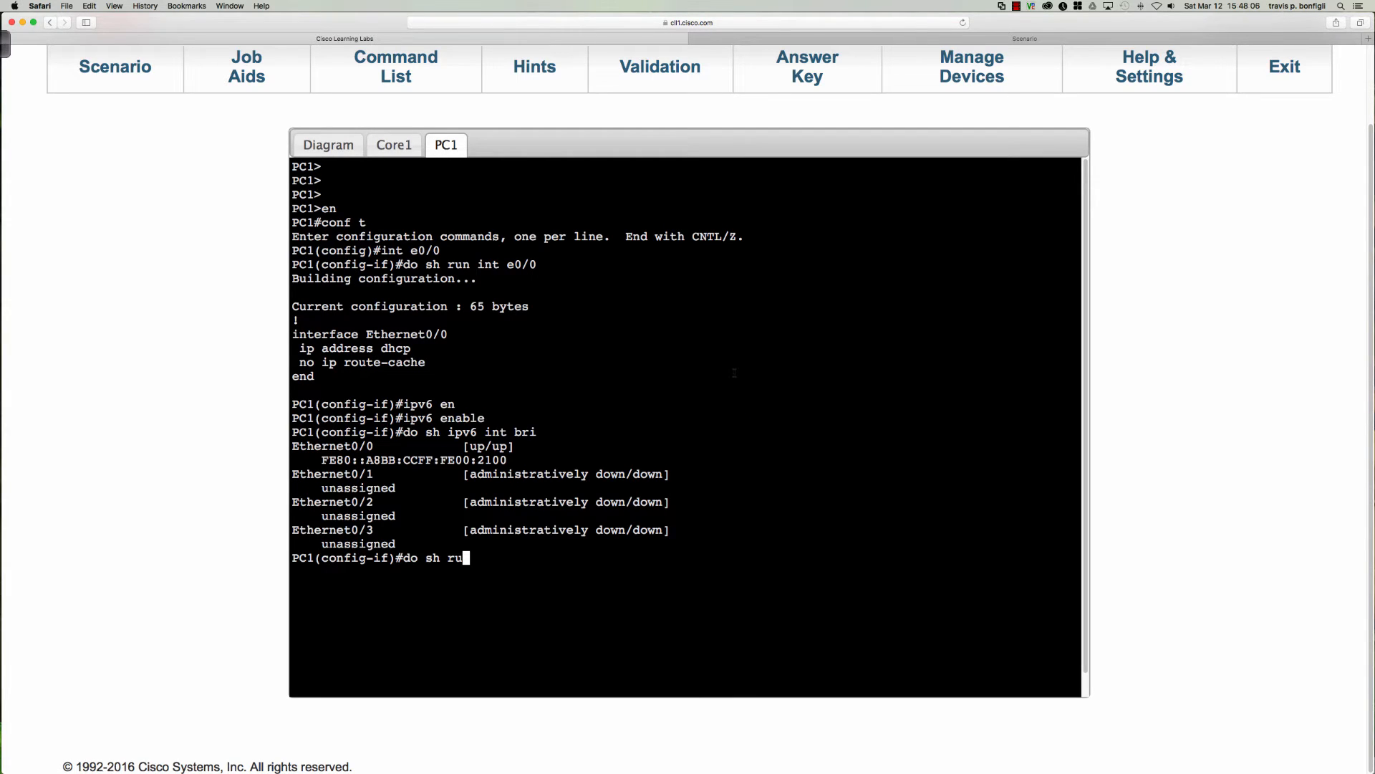
key(BackSpace)
key(BackSpace)
key(BackSpace)
key(BackSpace)
key(BackSpace)
key(BackSpace)
key(BackSpace)
key(BackSpace)
text(ipv6 add dh)
key(Tab)
key(Return)
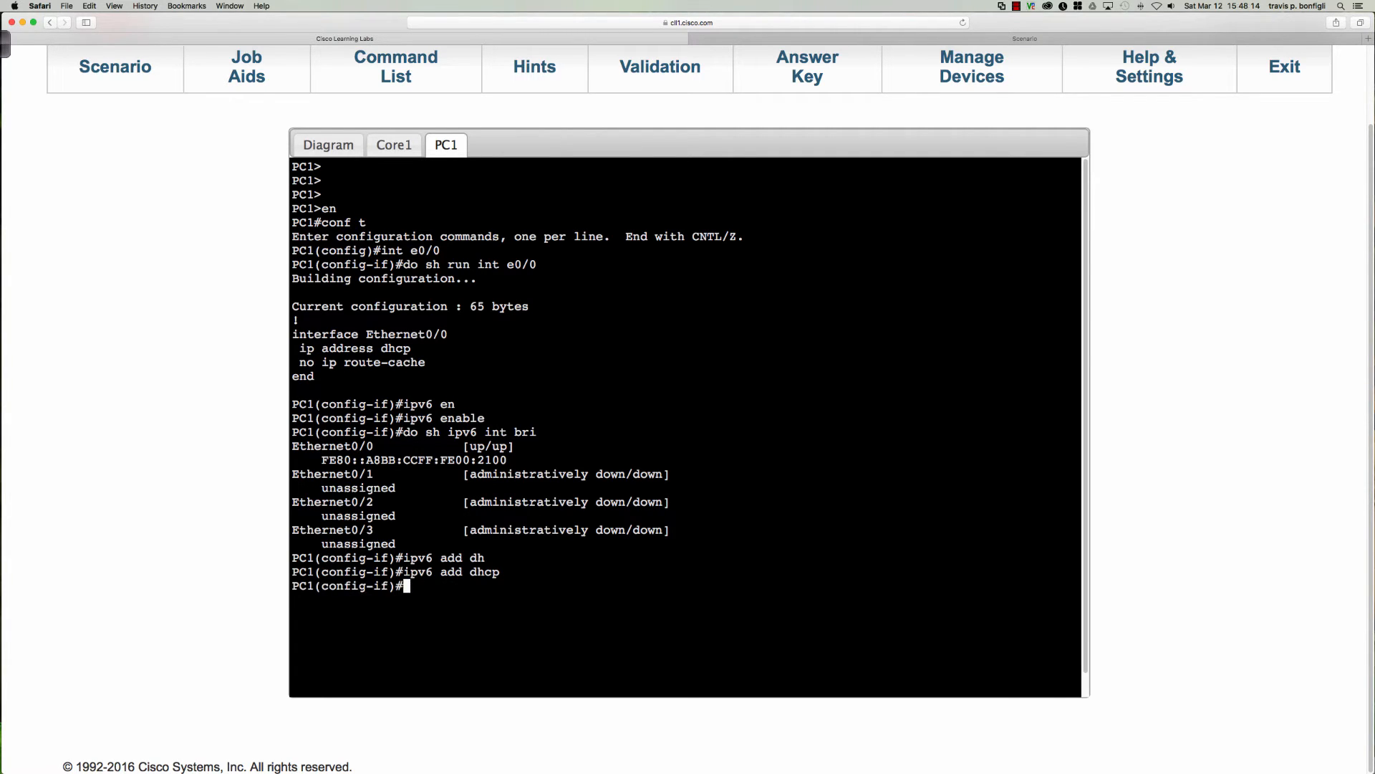
key(Return)
key(Return)
key(Return)
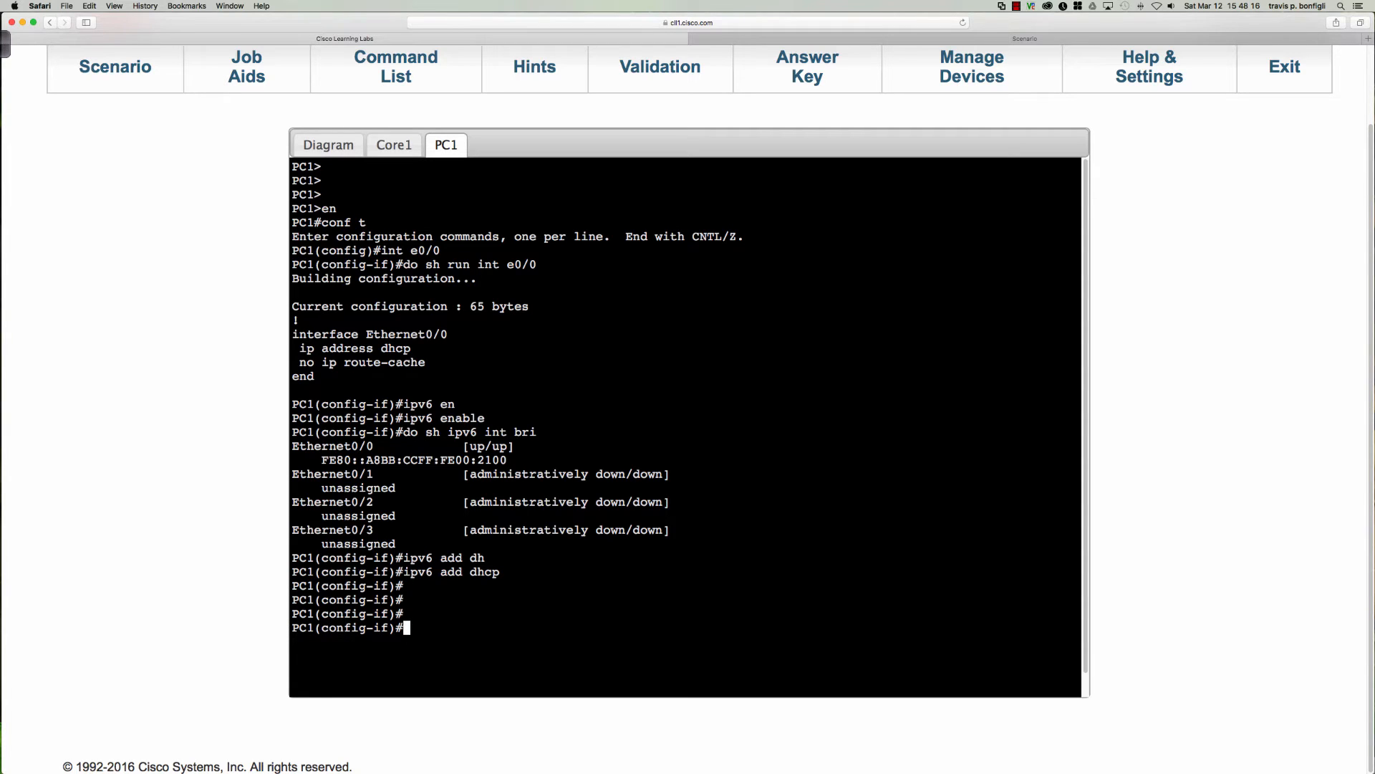
Leave configuration mode on PC1 and save the configuration to memory.
text(end)
key(Return)
text(wri mem)
key(Return)
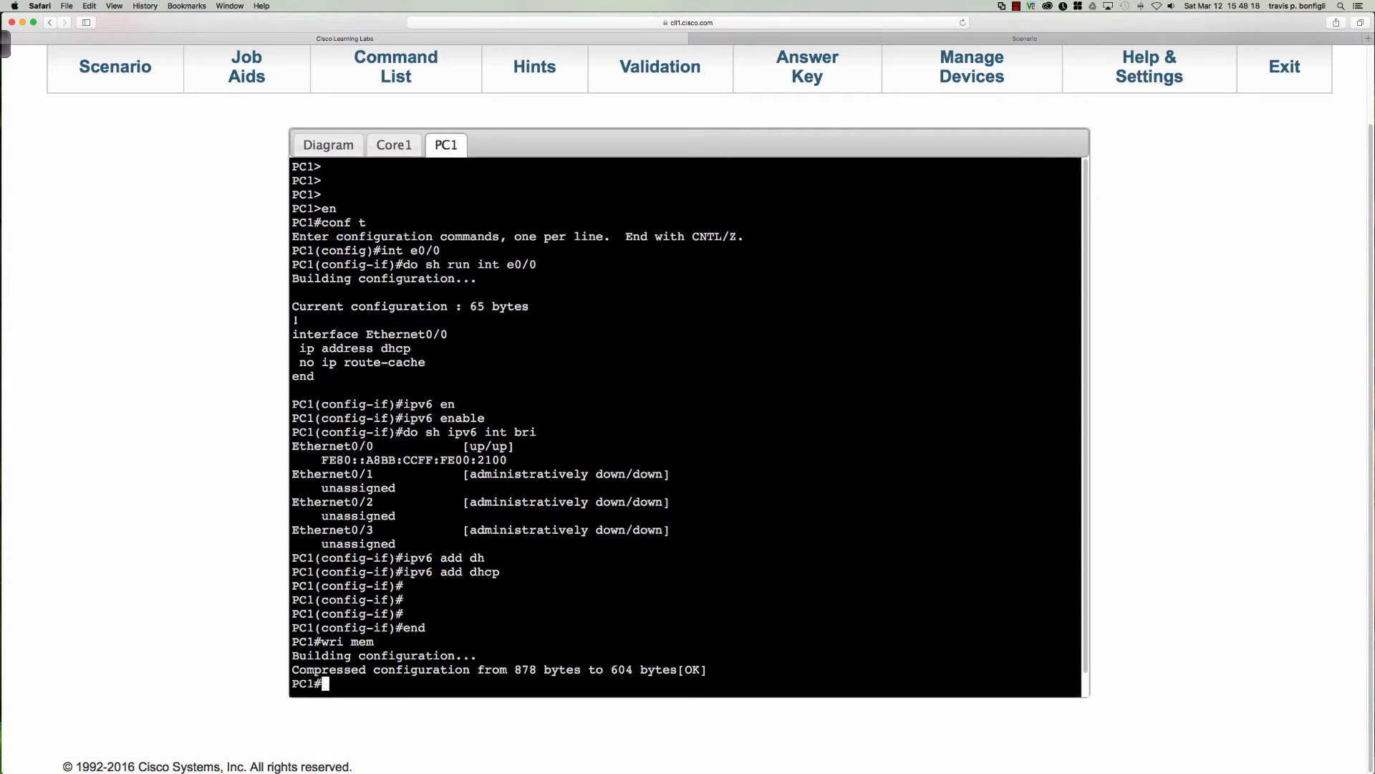
key(Return)
key(Return)
key(Return)
key(Return)
key(Return)
key(Return)
key(Return)
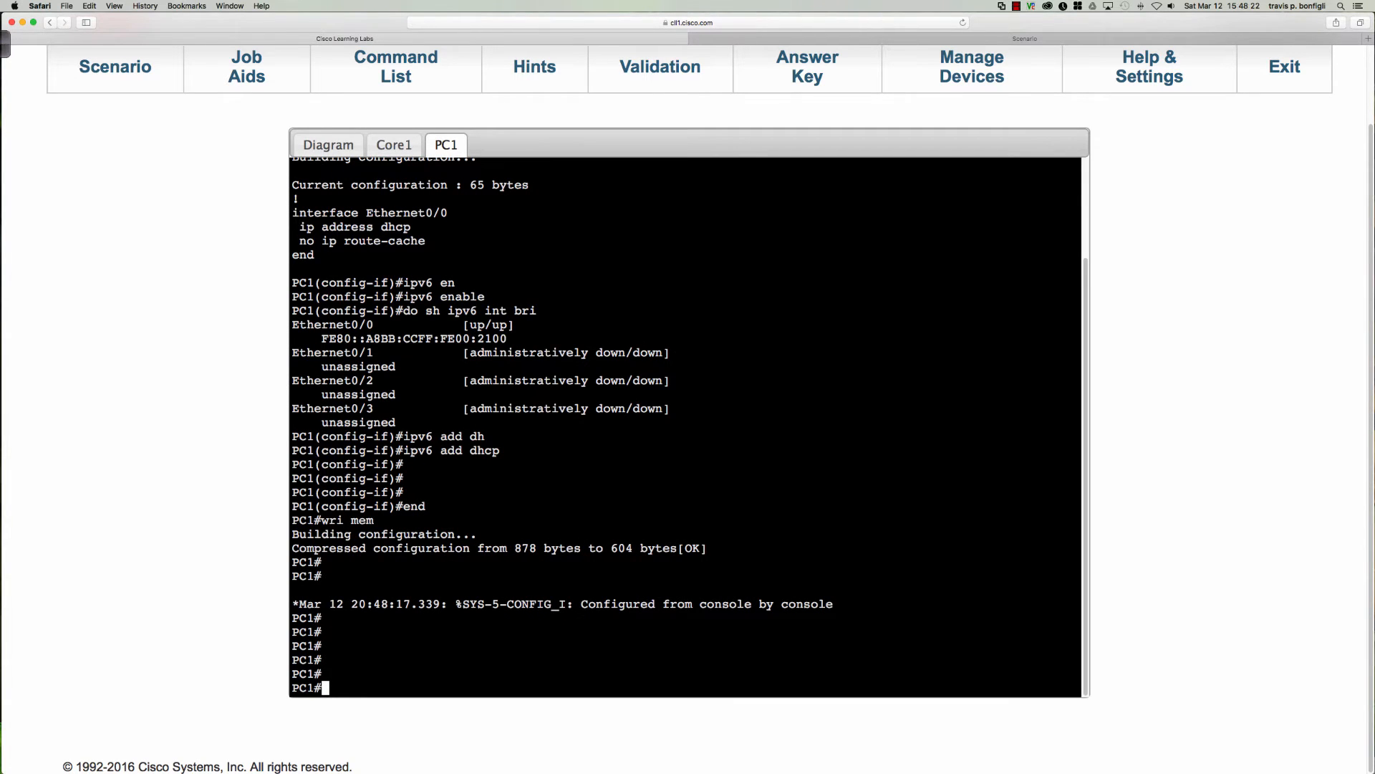
Display PC1's brief IPv6 interface summary again and examine the DHCP-assigned global address on Ethernet0/0.
key(Return)
key(Return)
key(Return)
text(sh ip)
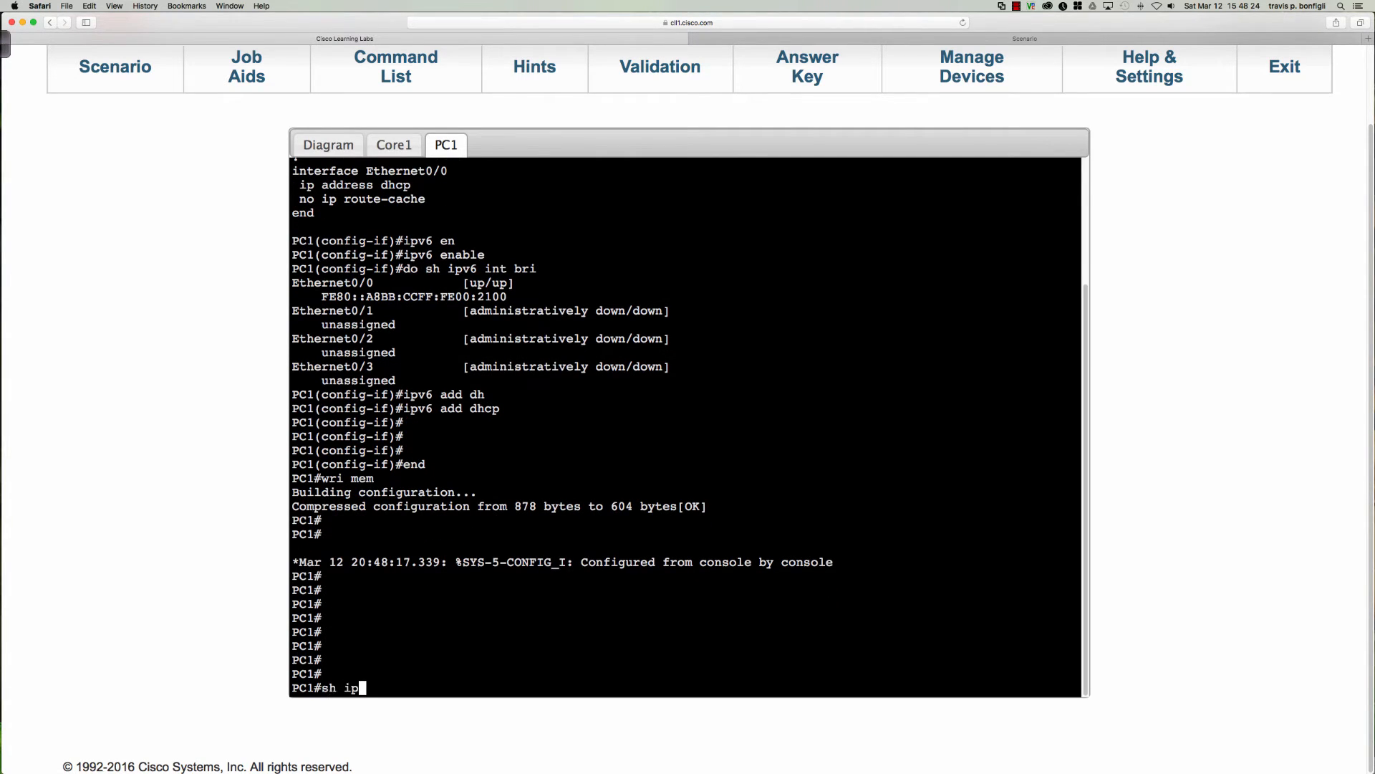
text(v6 int bri)
key(Return)
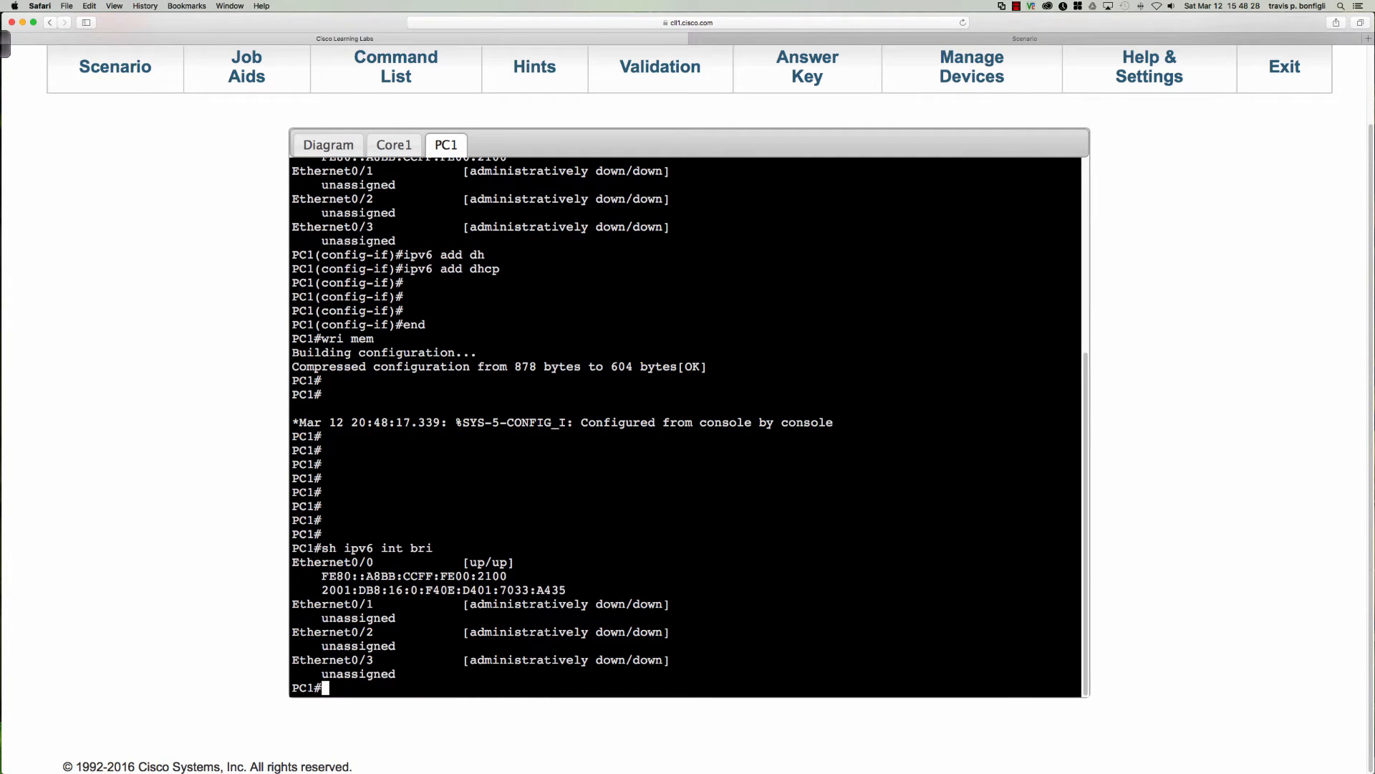
key(Return)
key(Return)
key(Return)
key(Return)
key(Return)
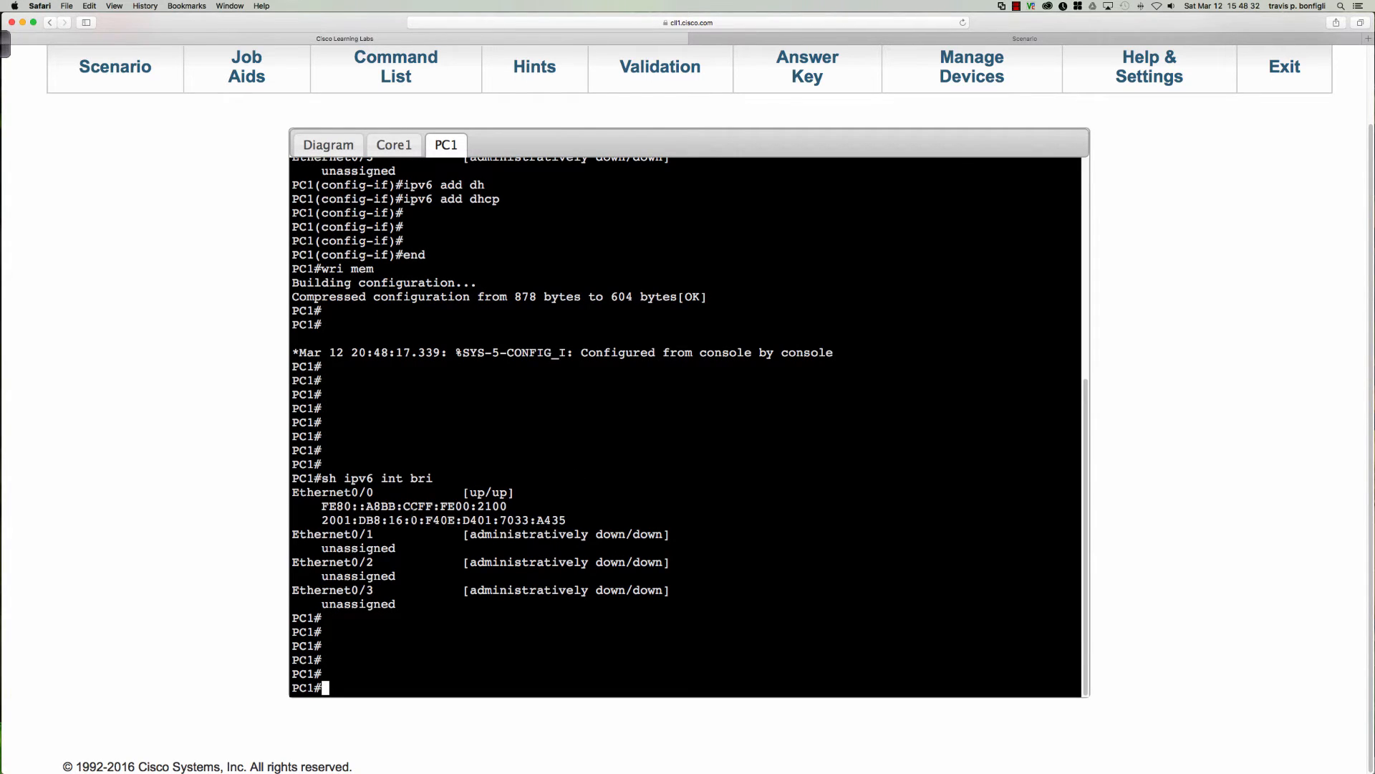
drag(412, 520, 565, 520)
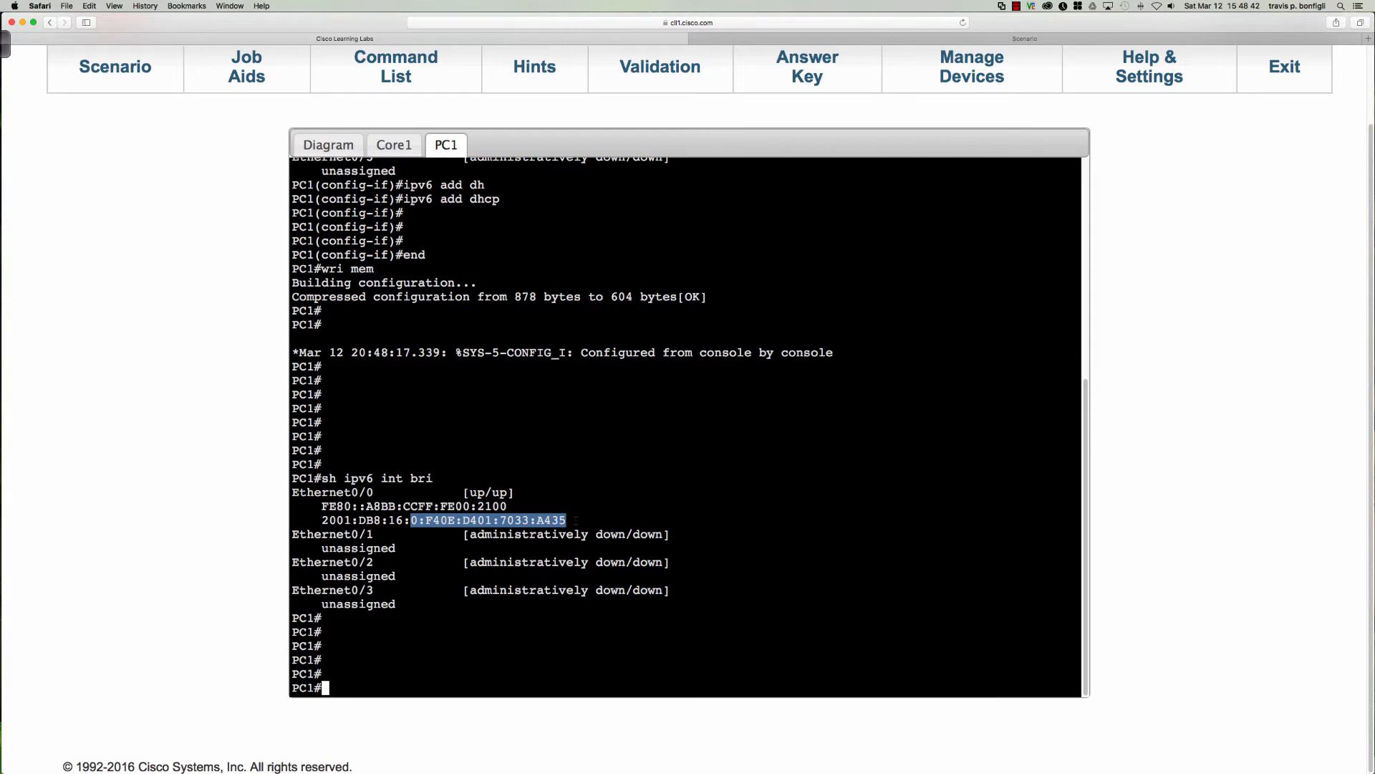
click(576, 520)
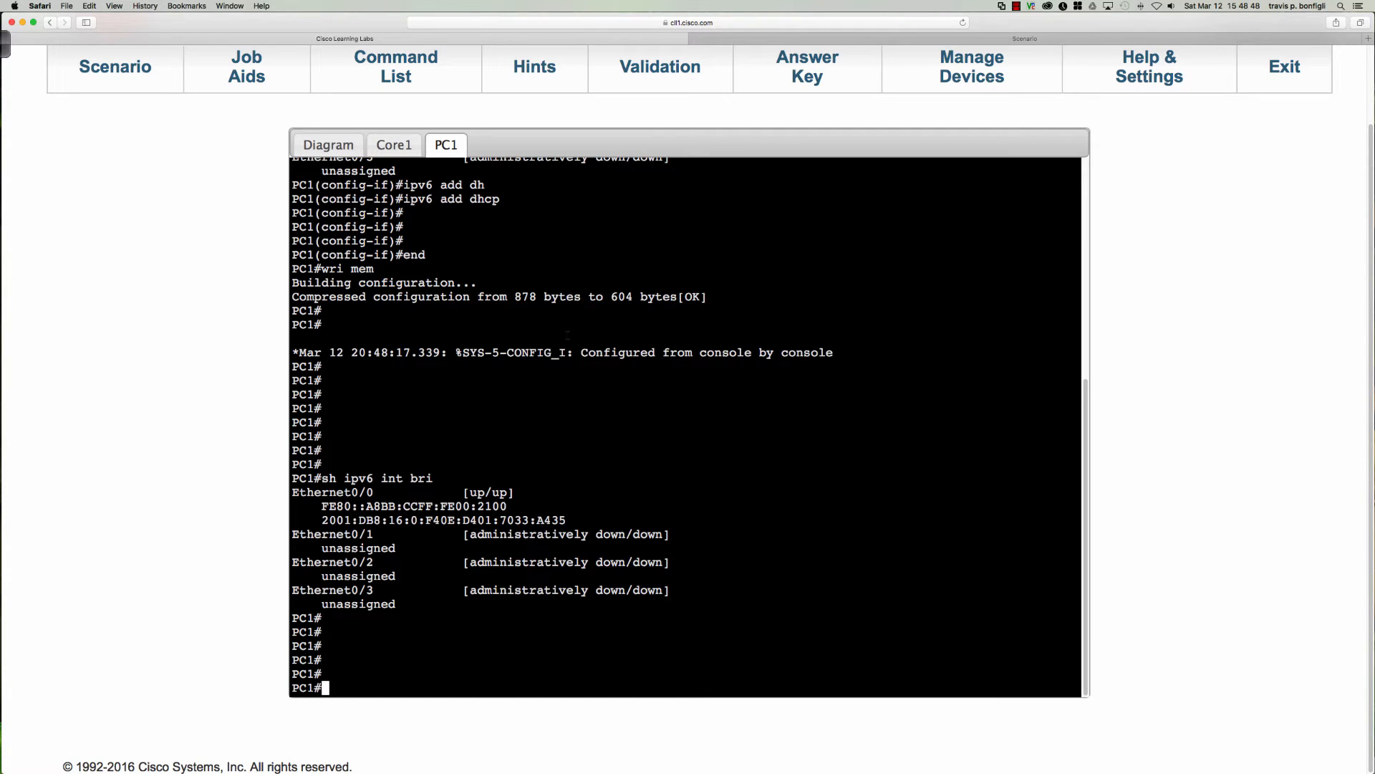
Open PC2's console from the network diagram and enter global configuration mode.
click(333, 151)
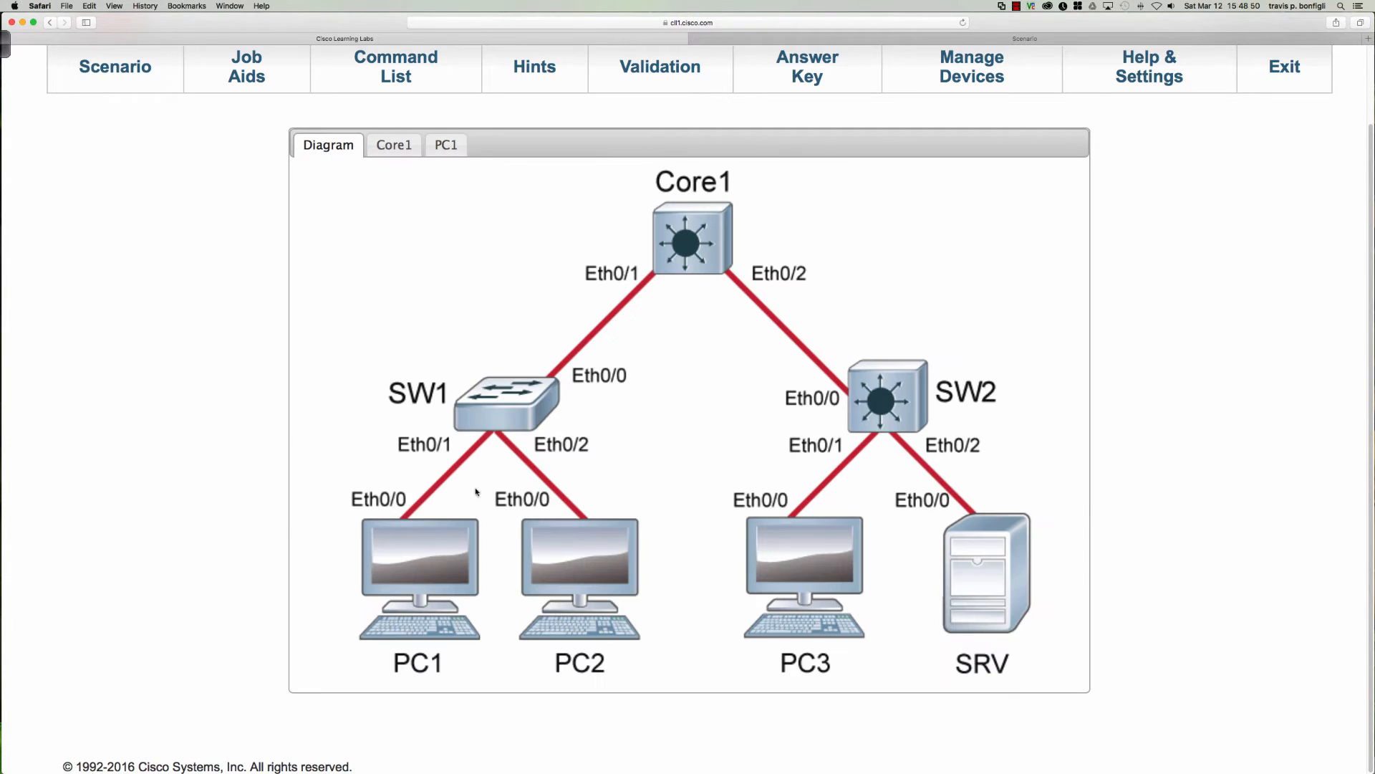
double_click(593, 563)
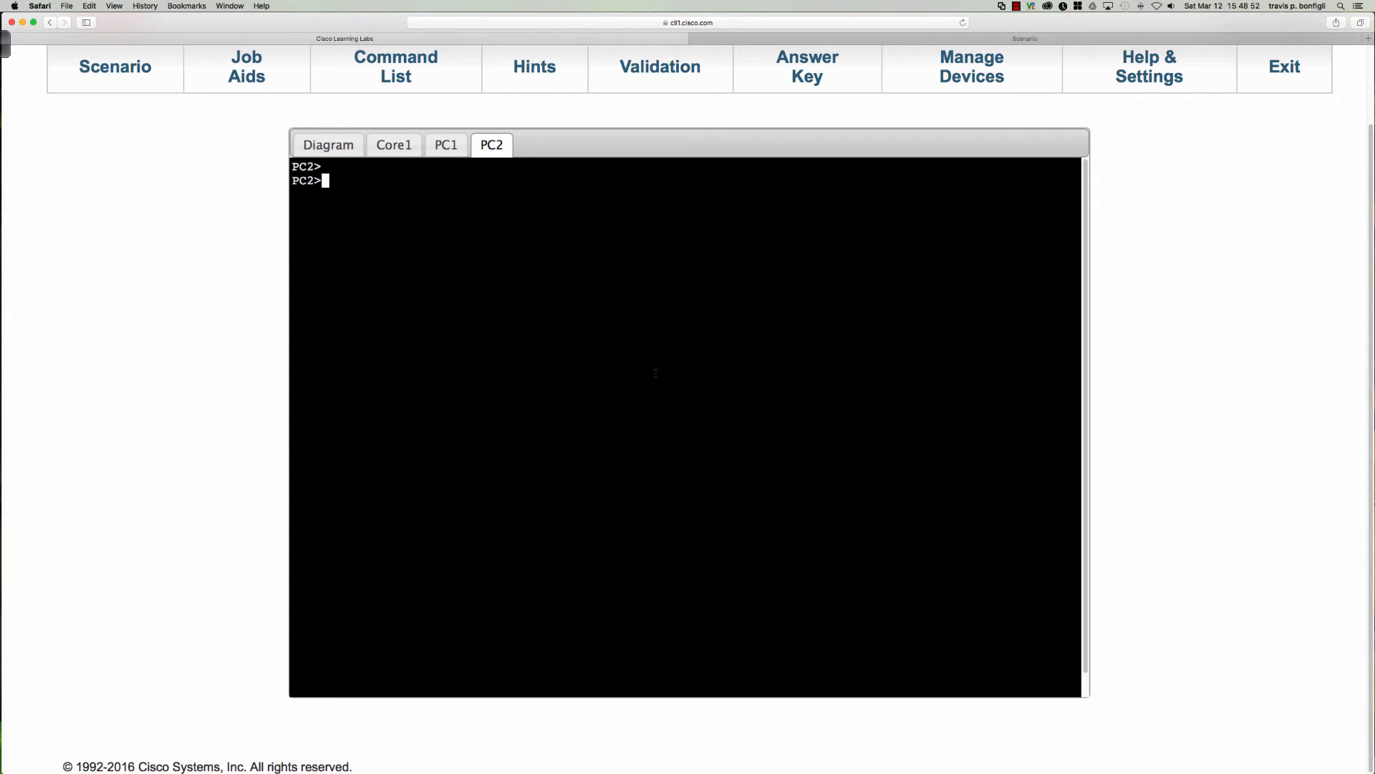
key(Return)
key(Return)
key(Return)
text(en)
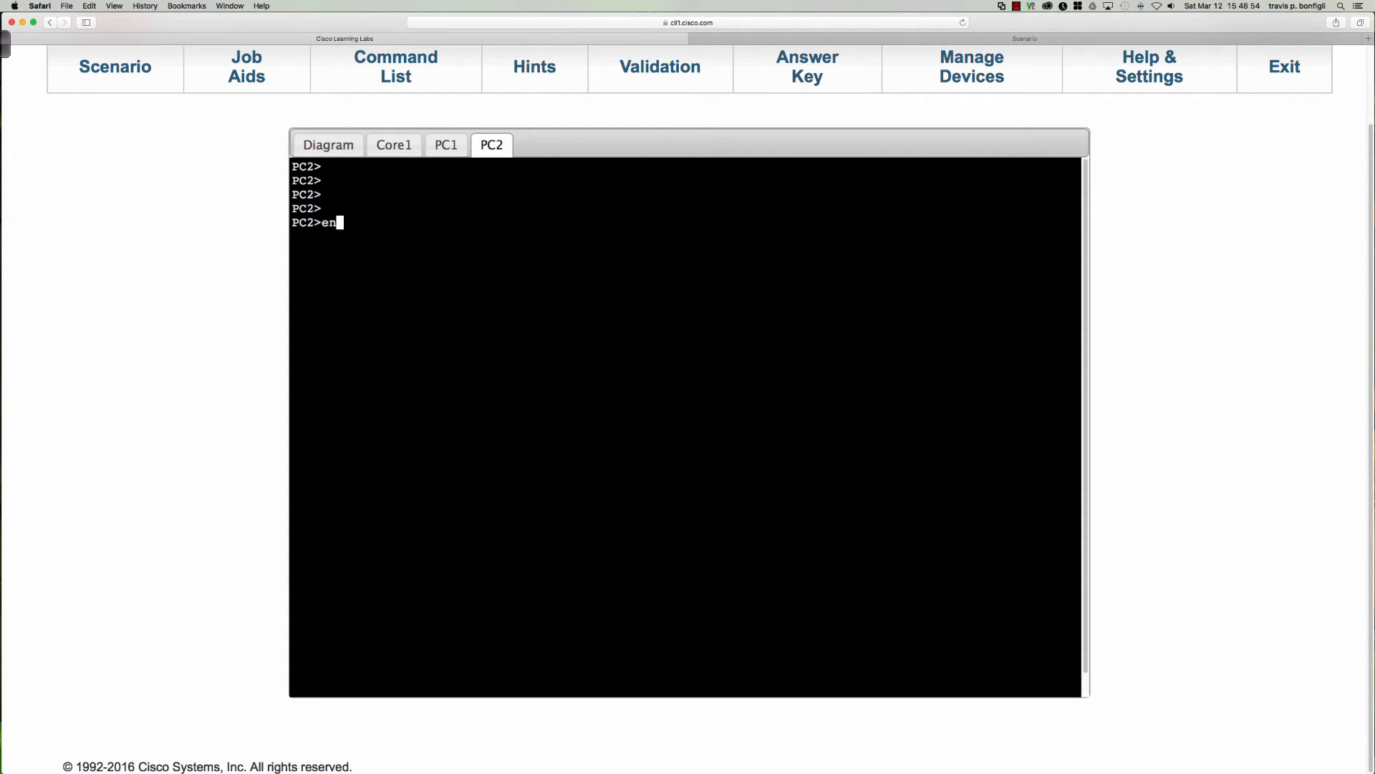
key(Return)
text(conf t)
key(Return)
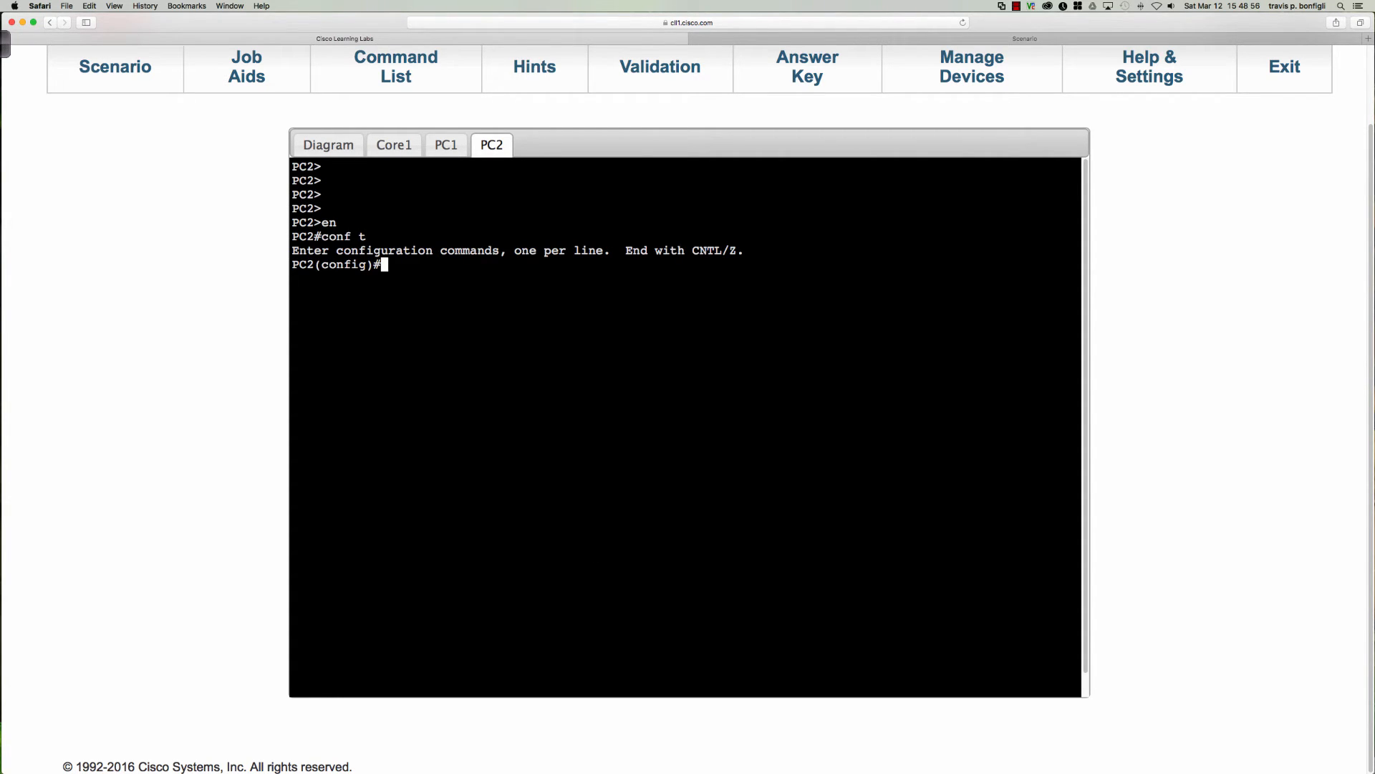
key(Return)
key(Return)
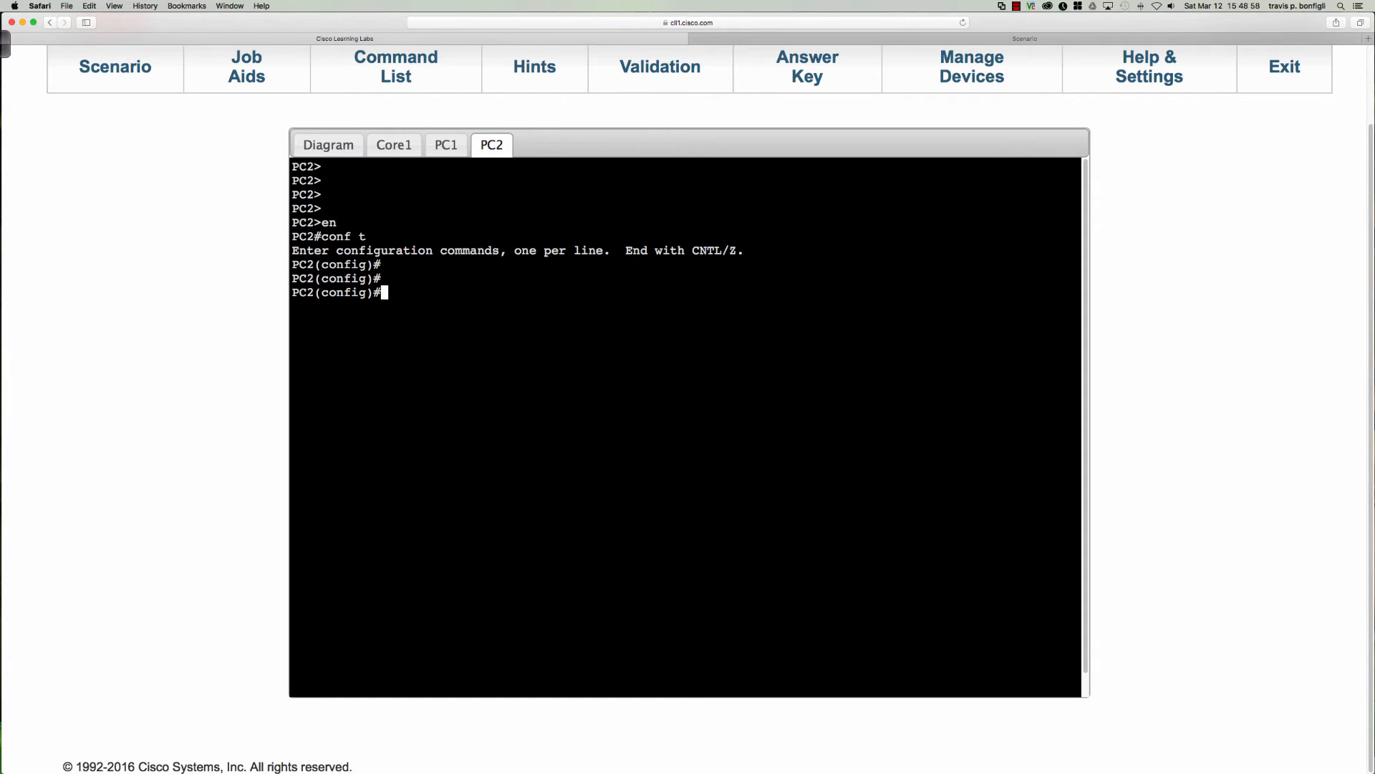
Display the running configuration of PC2's Ethernet0/0 interface.
text(do sh run int e0/0)
key(Return)
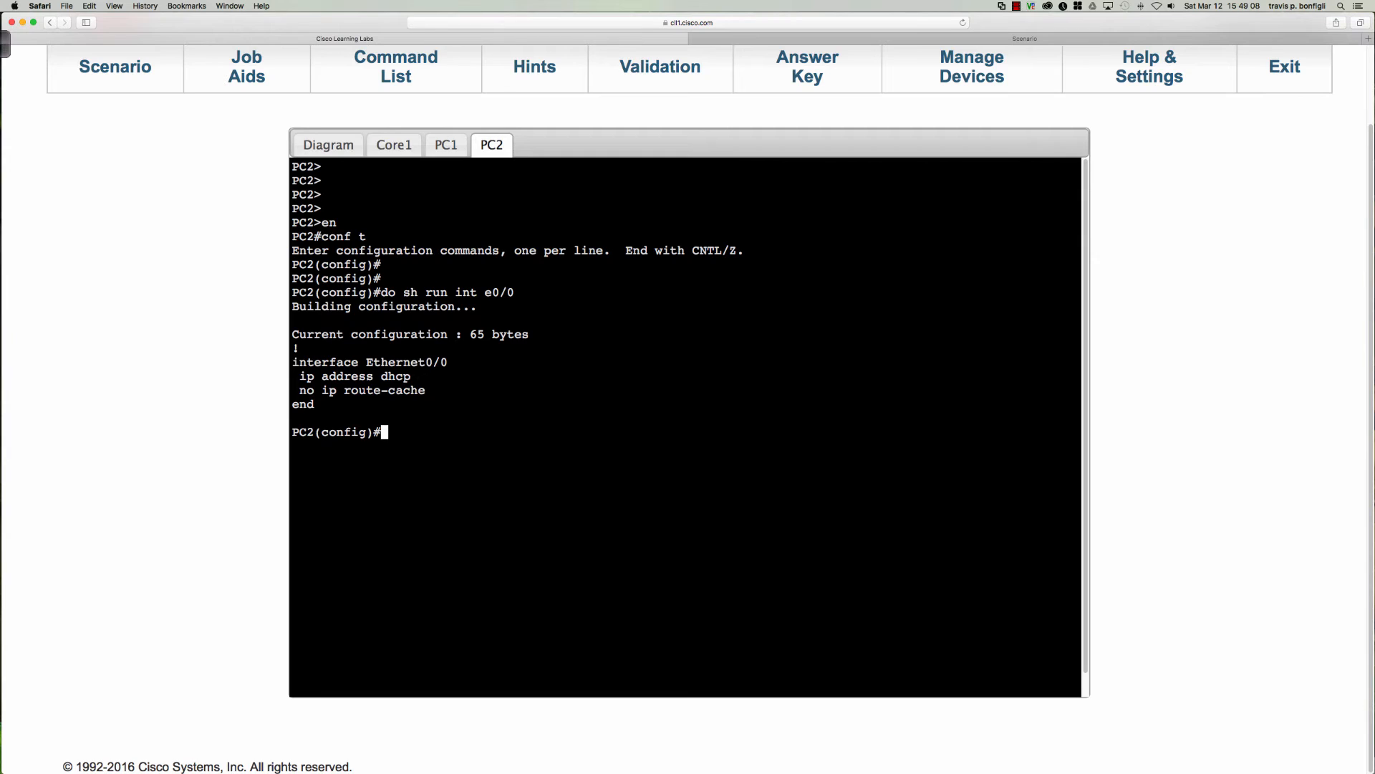
Configure PC2's Ethernet0/0 to obtain its IPv6 address through DHCP.
text(int e0/0)
key(Return)
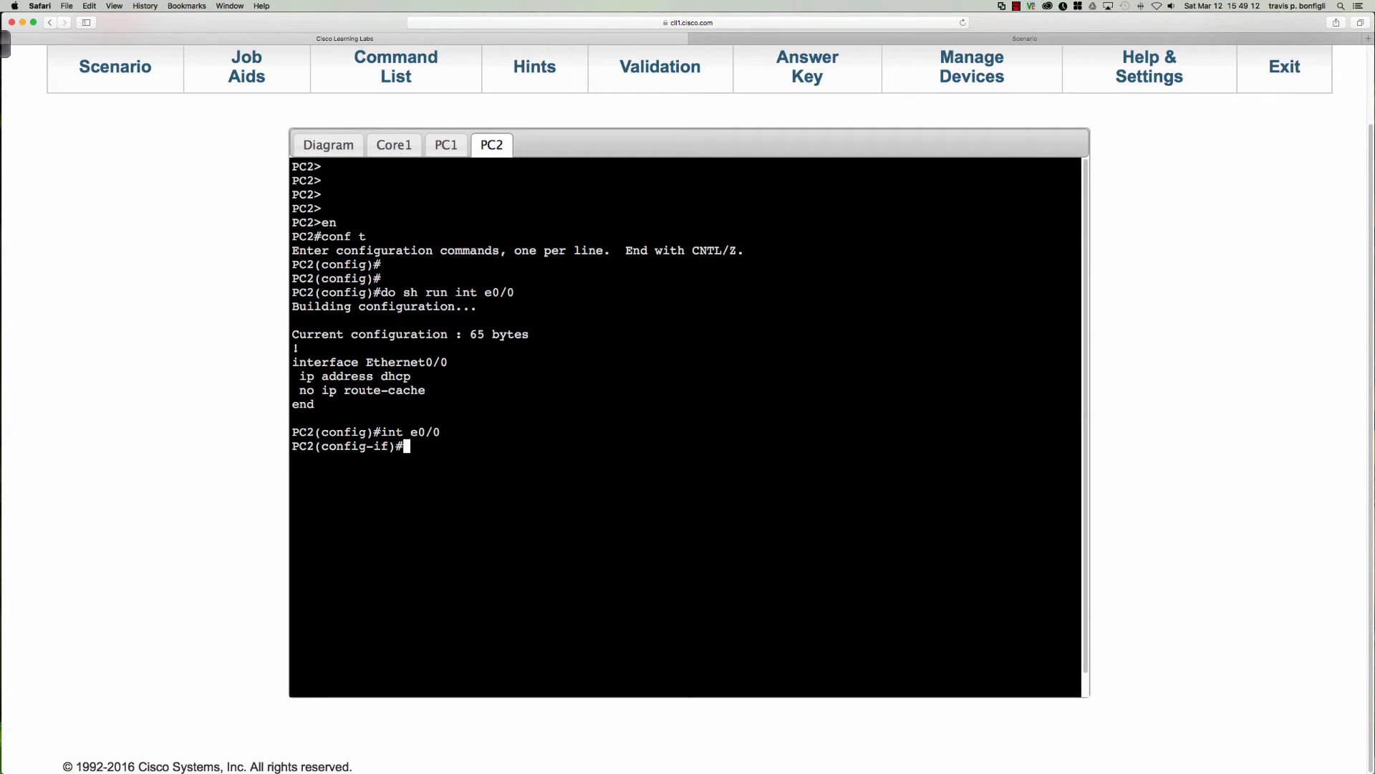
text(ipv6 add)
key(Tab)
text(dhc)
key(Tab)
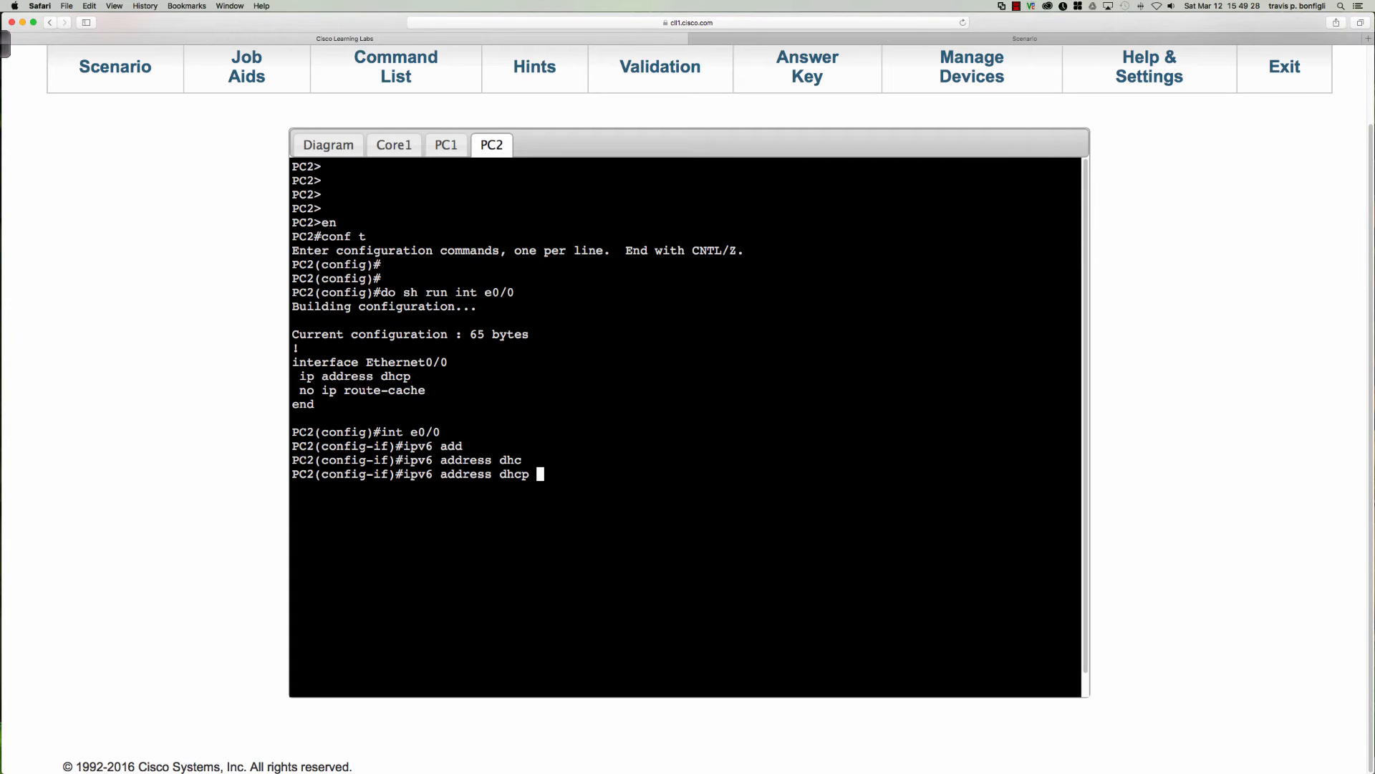
key(Return)
Display PC2's brief IPv6 interface summary repeatedly and check Ethernet0/0 for an assigned address.
text(do sh )
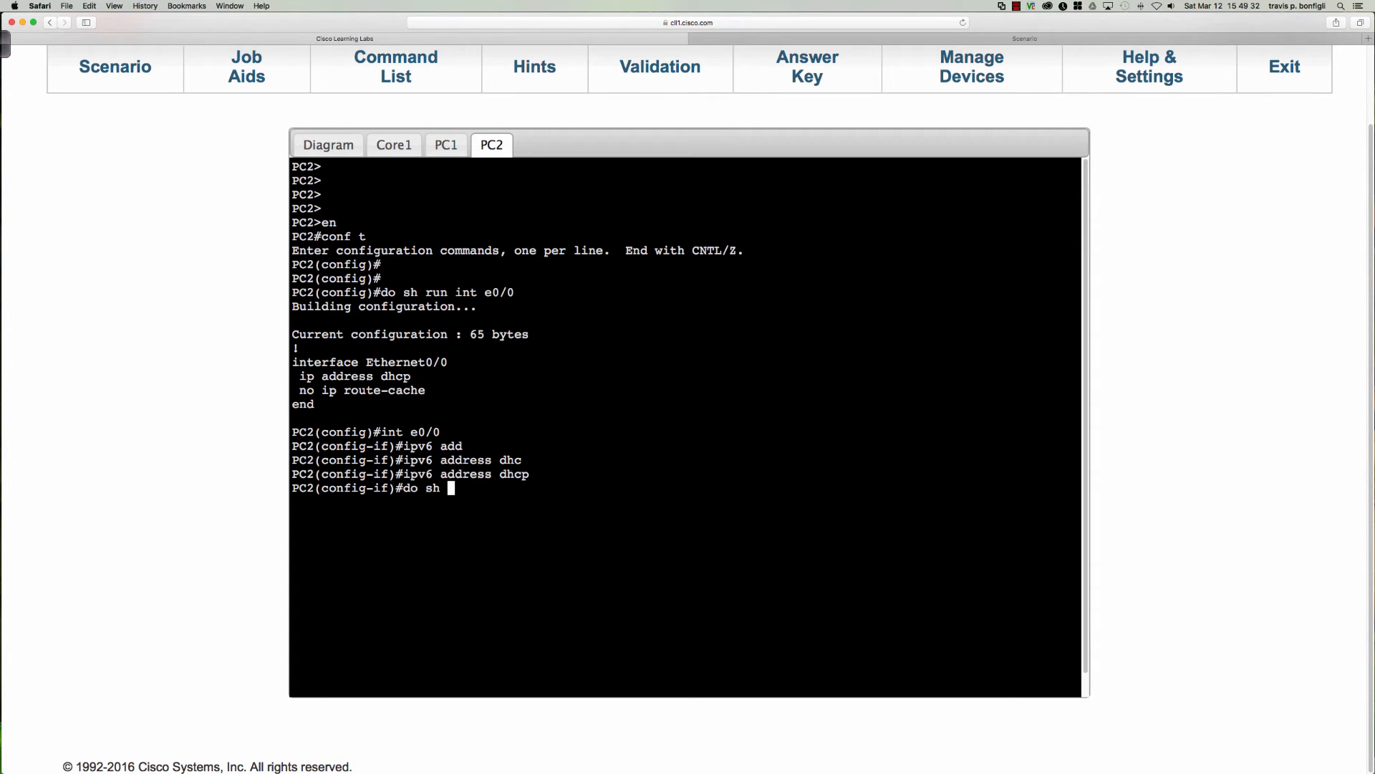
text(ipv6 int bri)
key(Return)
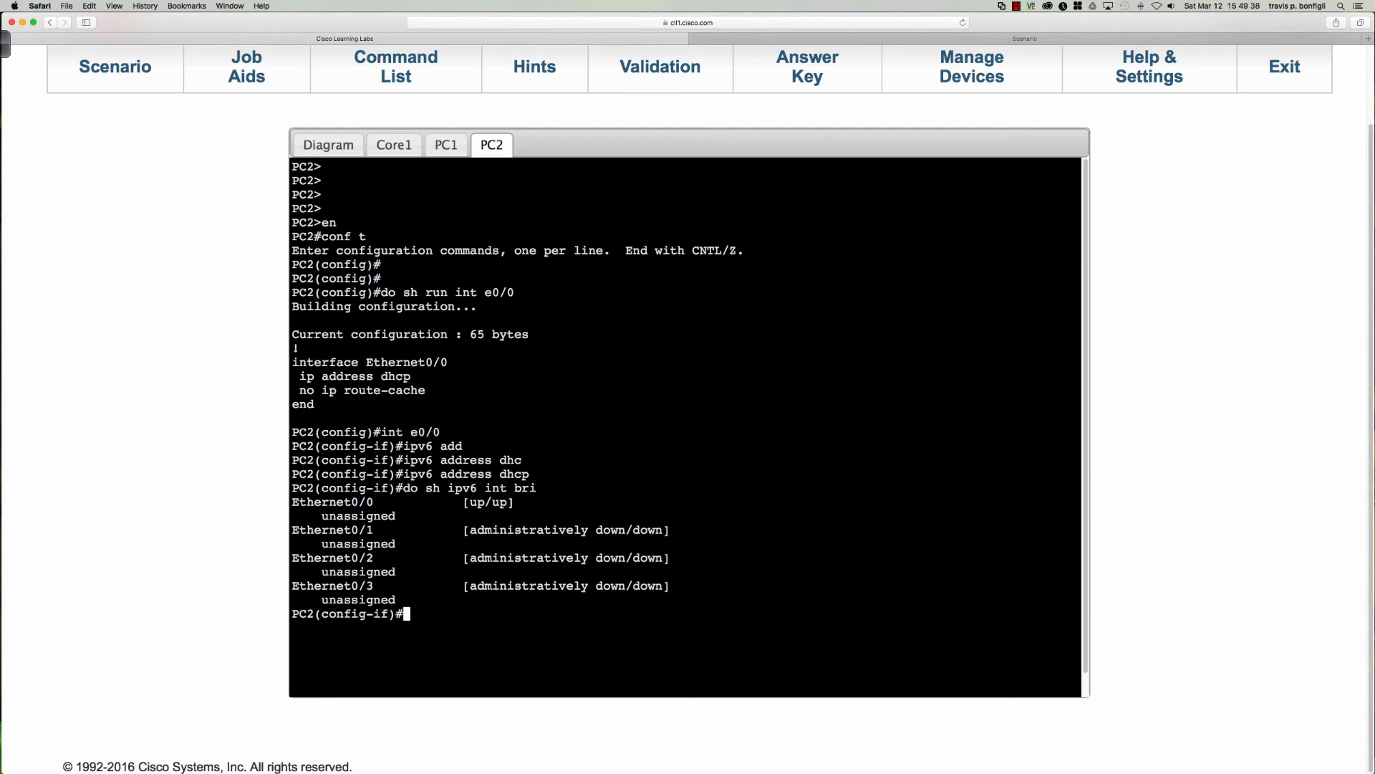
key(Up)
key(Return)
key(Up)
key(Return)
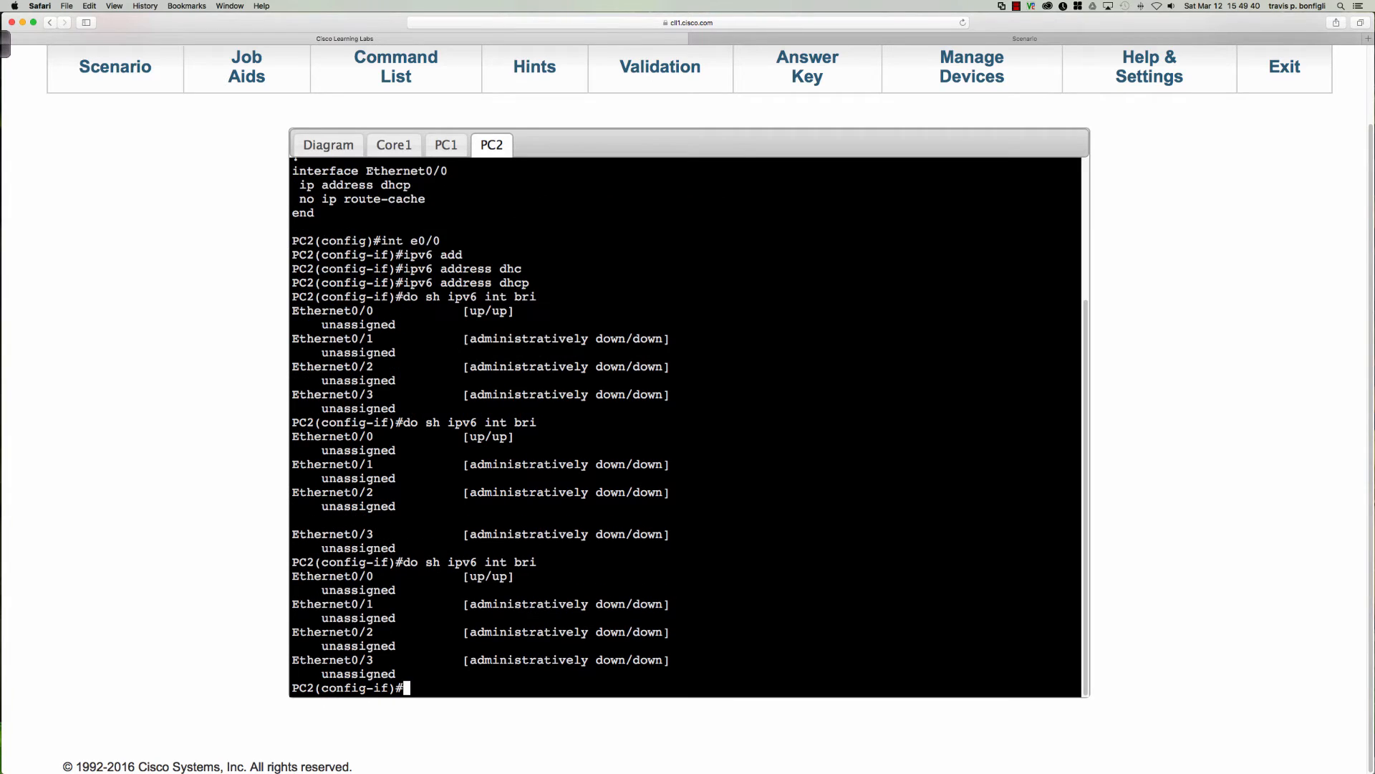
key(Up)
key(Return)
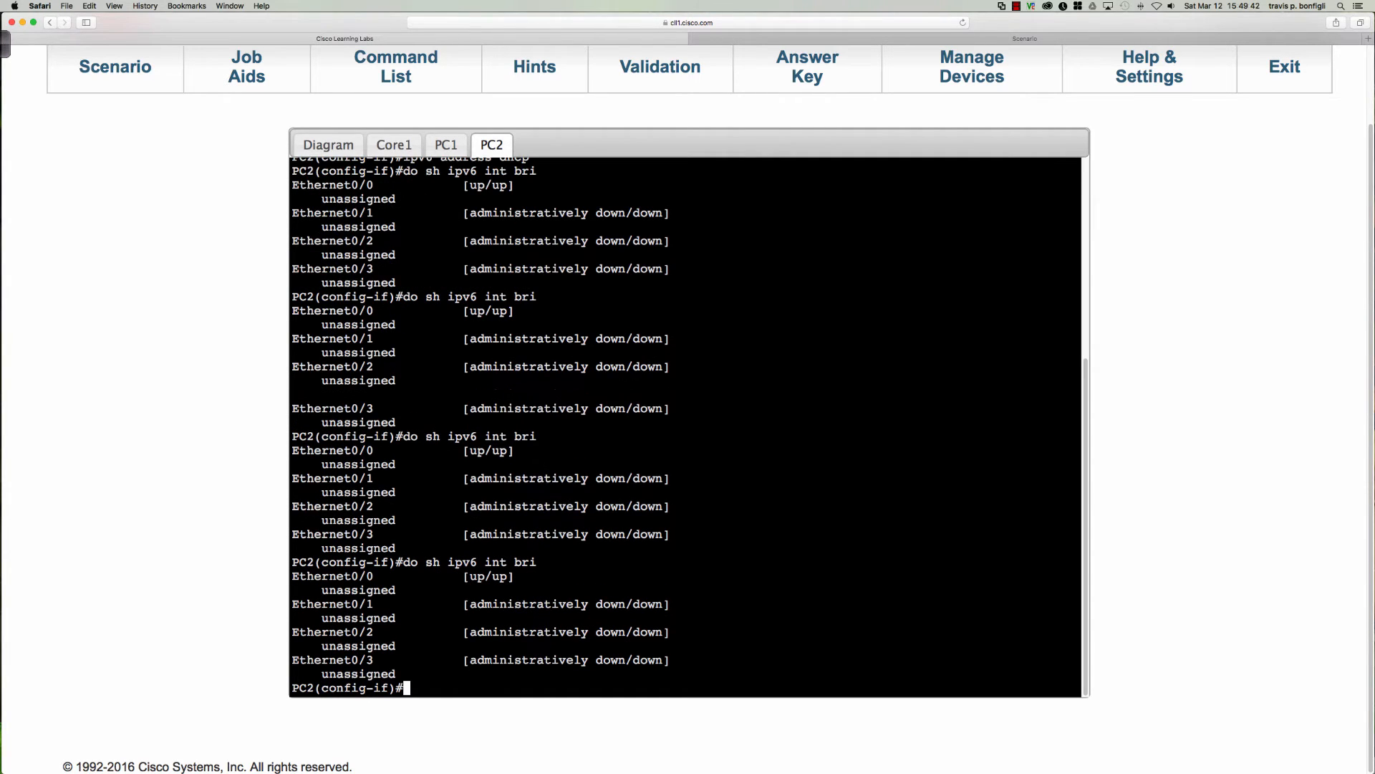
key(Up)
key(Return)
key(Up)
key(Return)
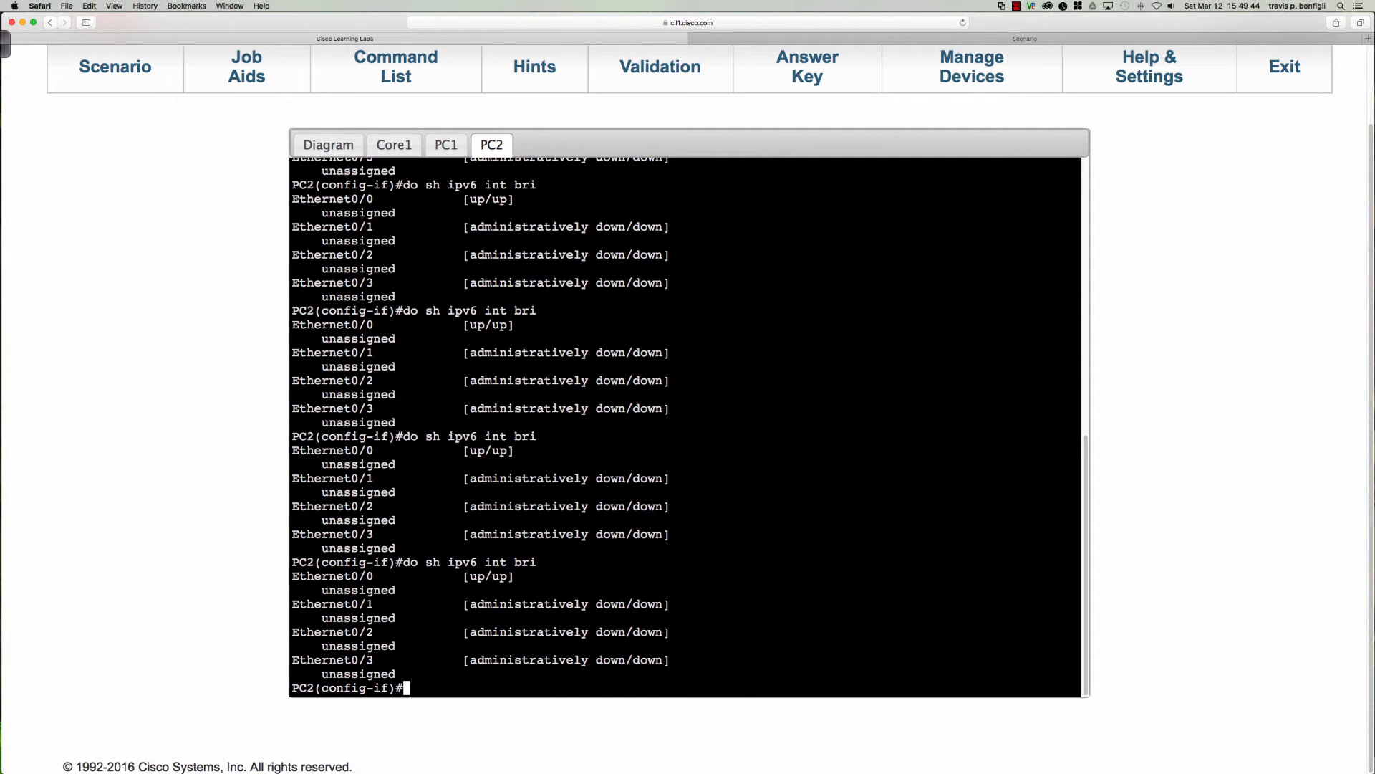
key(Up)
key(Return)
key(Up)
key(Return)
Enable IPv6 on PC2's Ethernet0/0 interface.
text(ipv6 en)
key(Tab)
key(Return)
key(Return)
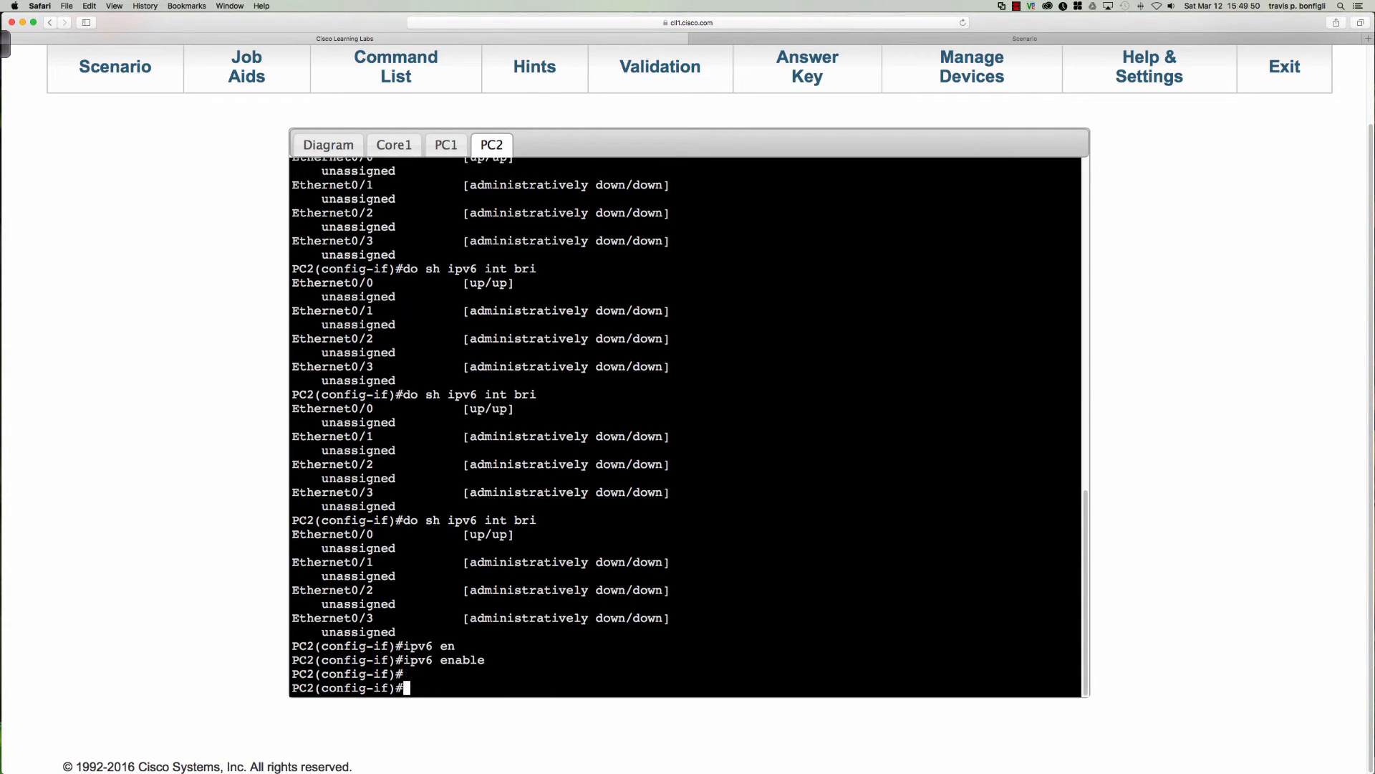
Redisplay PC2's brief IPv6 interface summary and examine the link-local and DHCP-assigned global addresses on Ethernet0/0.
key(Return)
key(Up)
key(Up)
key(Return)
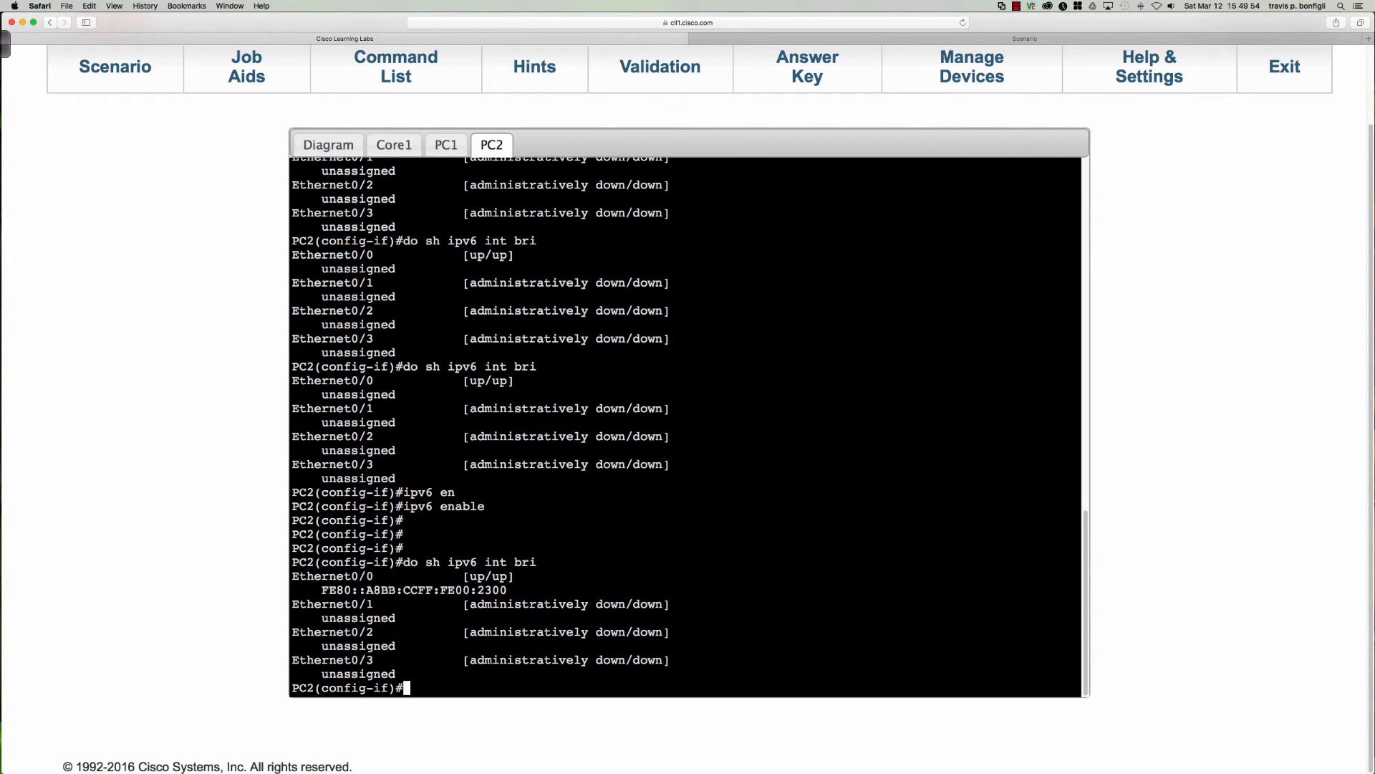
key(Up)
key(Return)
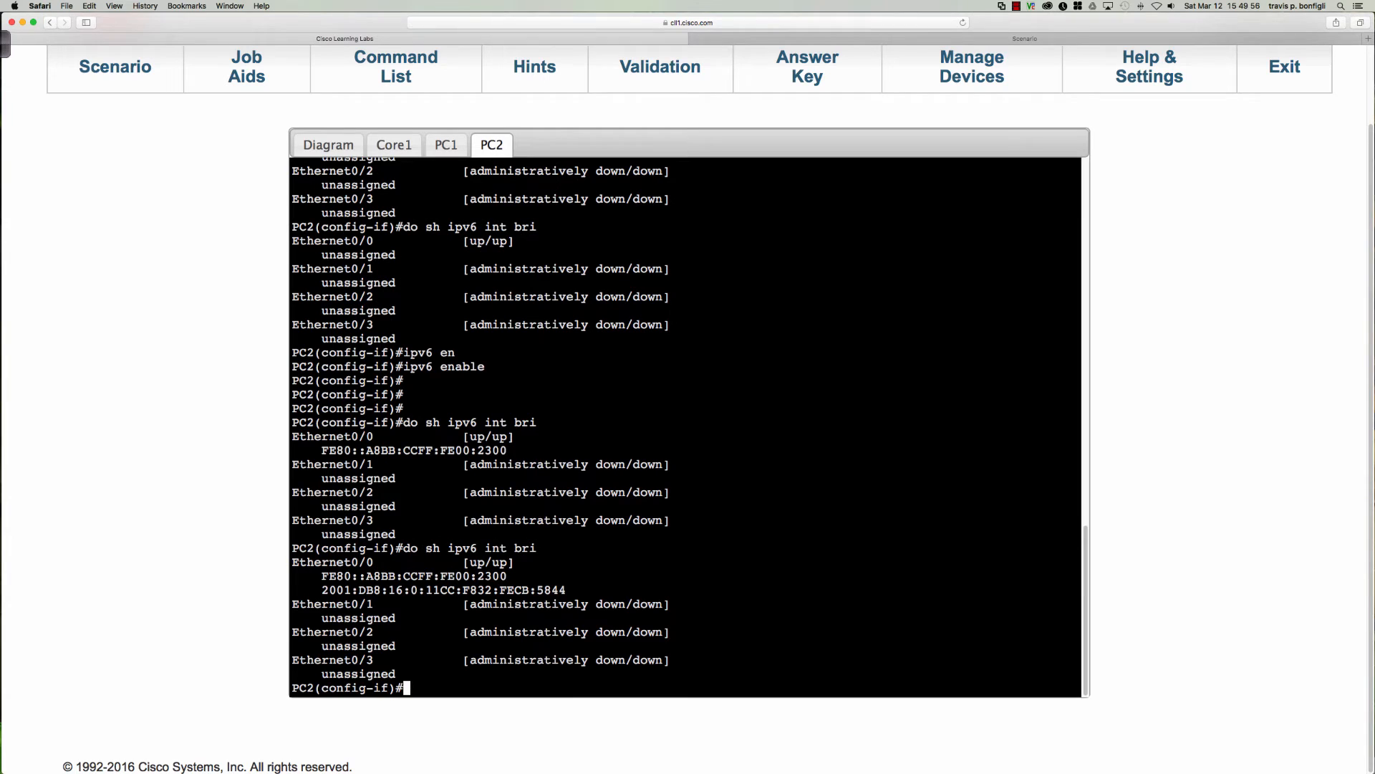
key(Up)
key(Return)
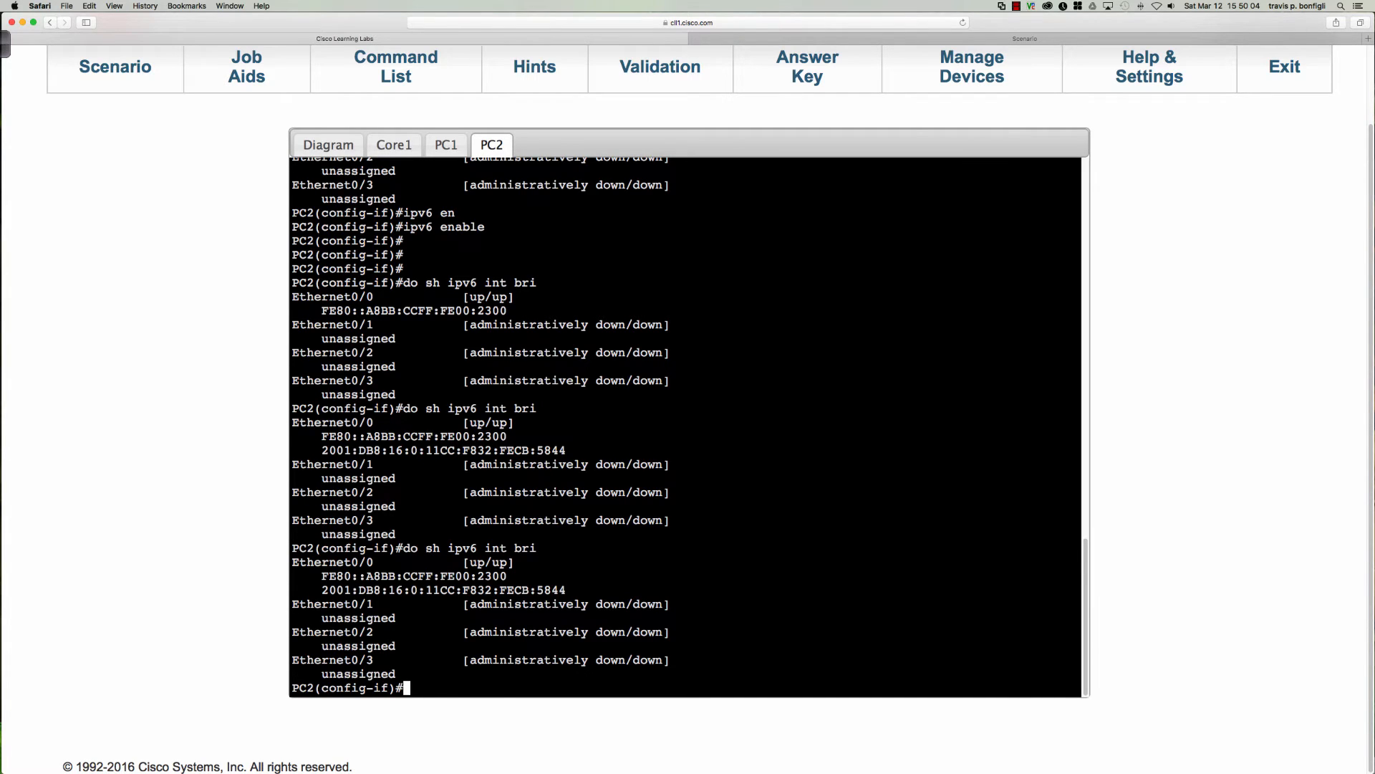
key(Up)
key(Return)
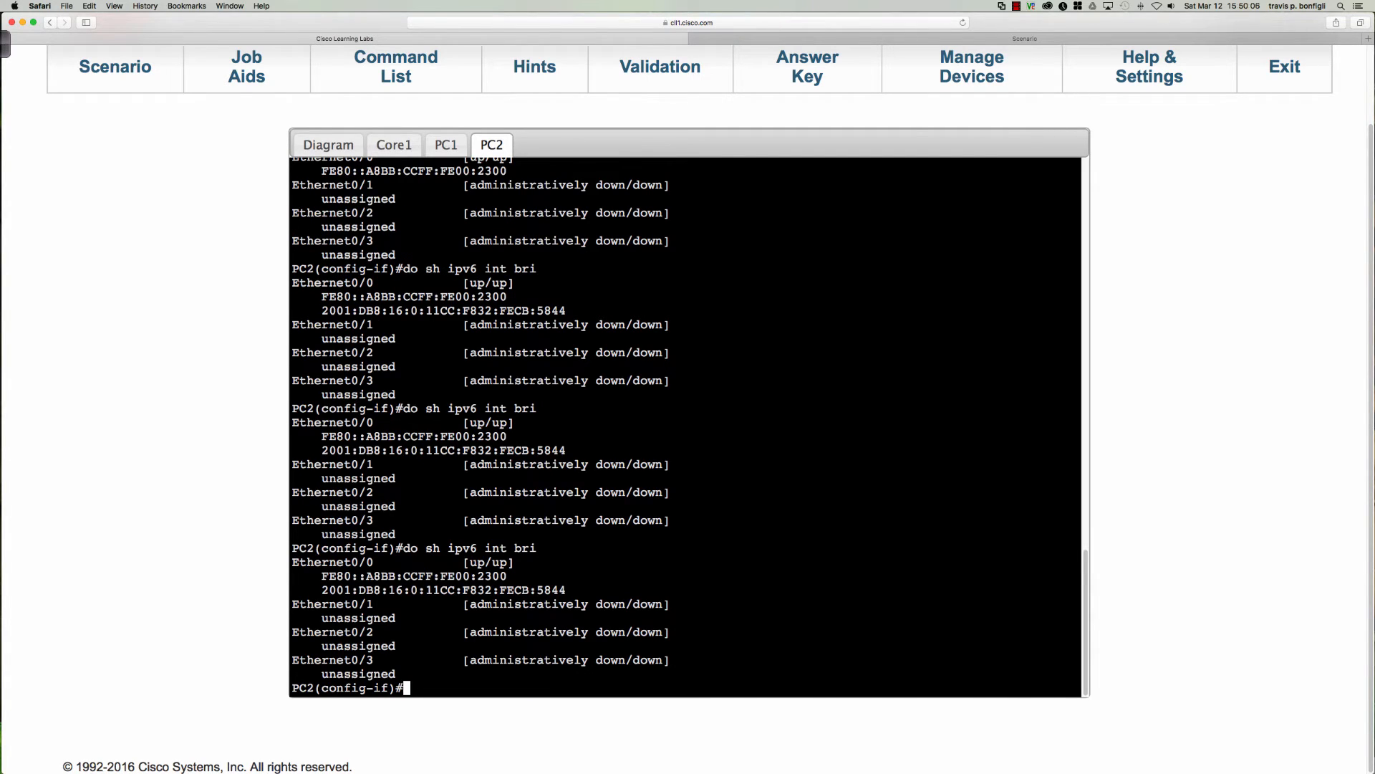
key(Up)
key(Return)
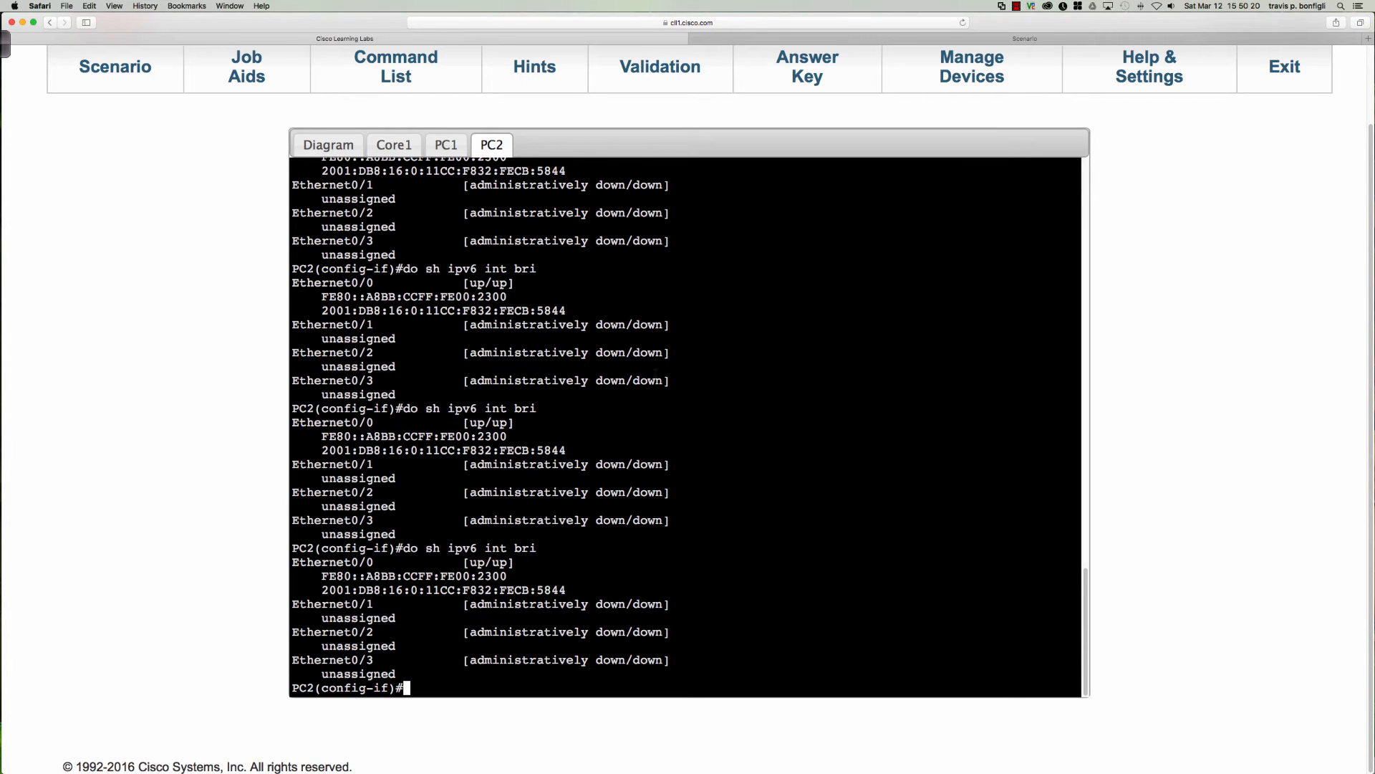
Bring up Core1's console and choose a yellow pen in the Ink2Go annotation tool.
click(415, 145)
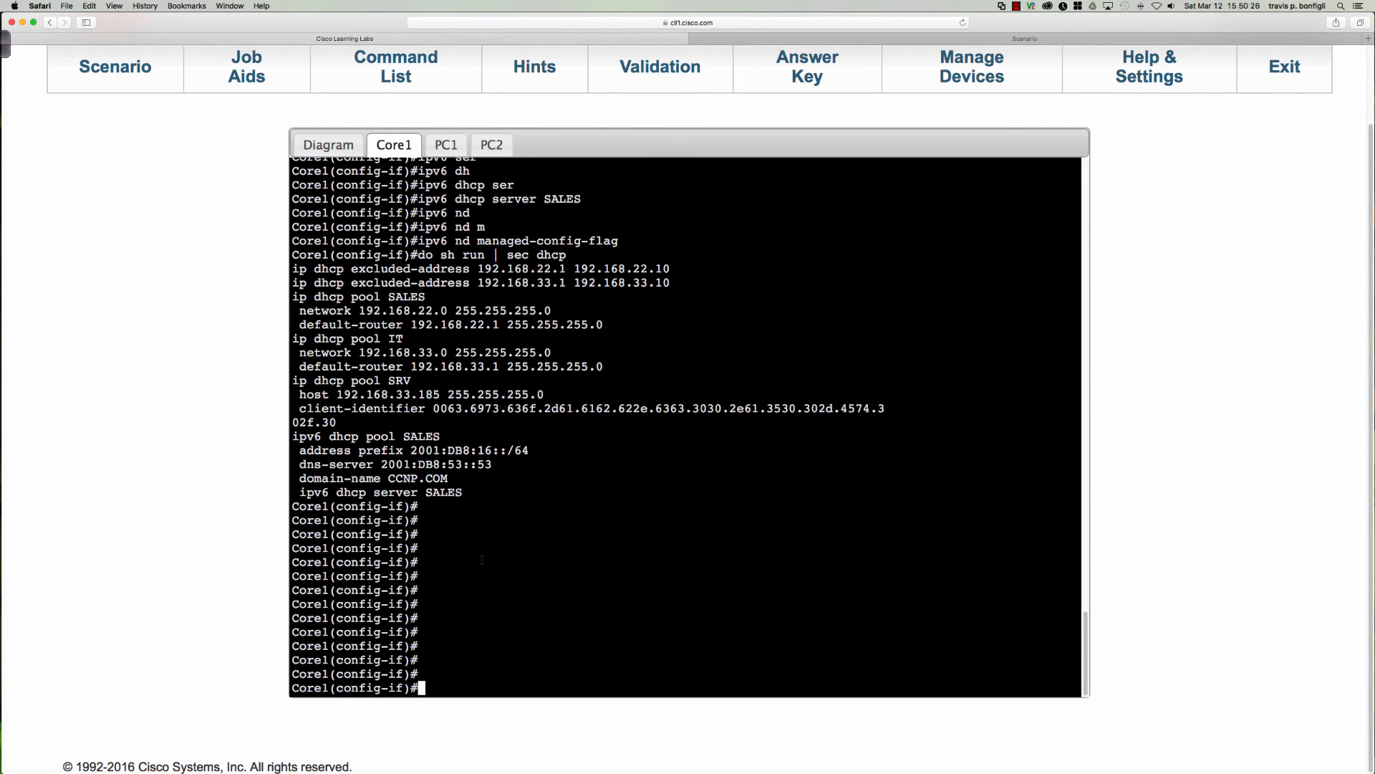
click(7, 45)
click(553, 45)
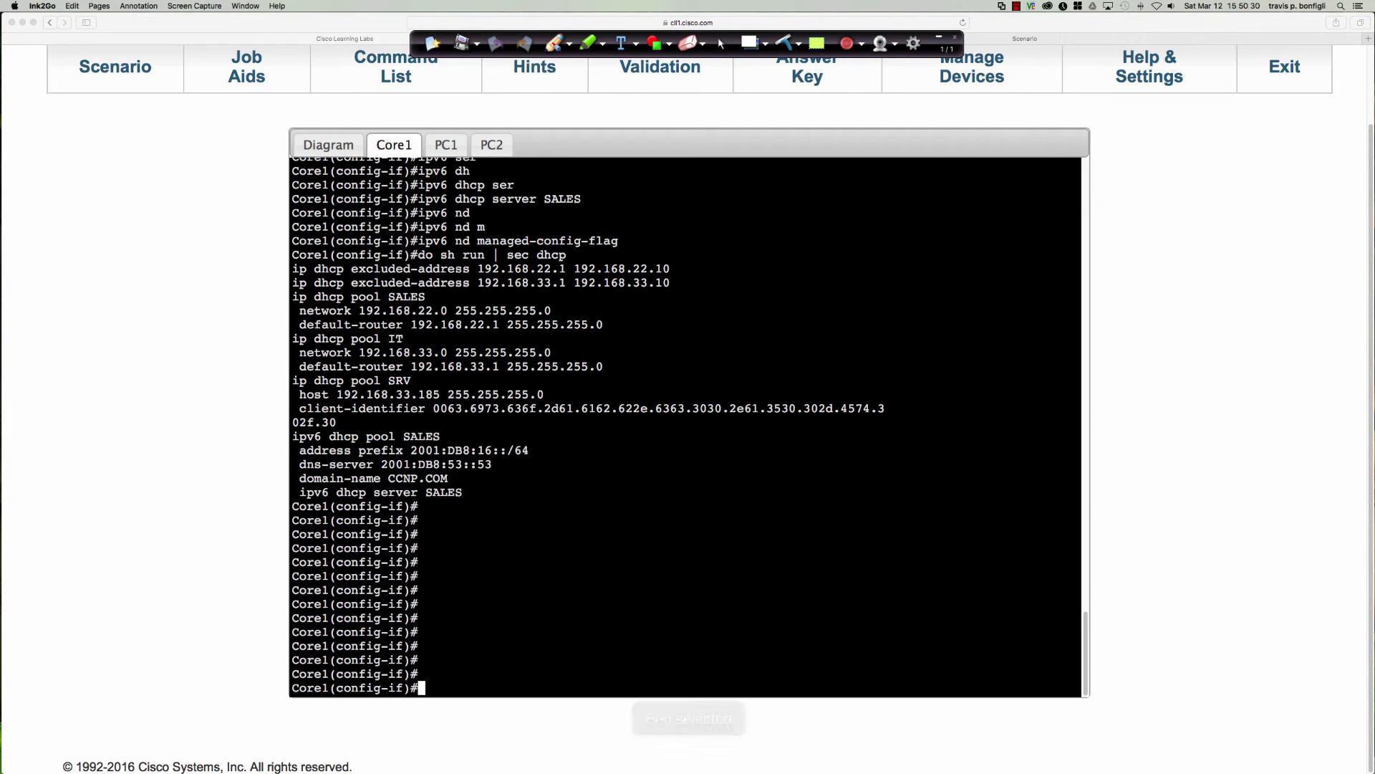
click(569, 44)
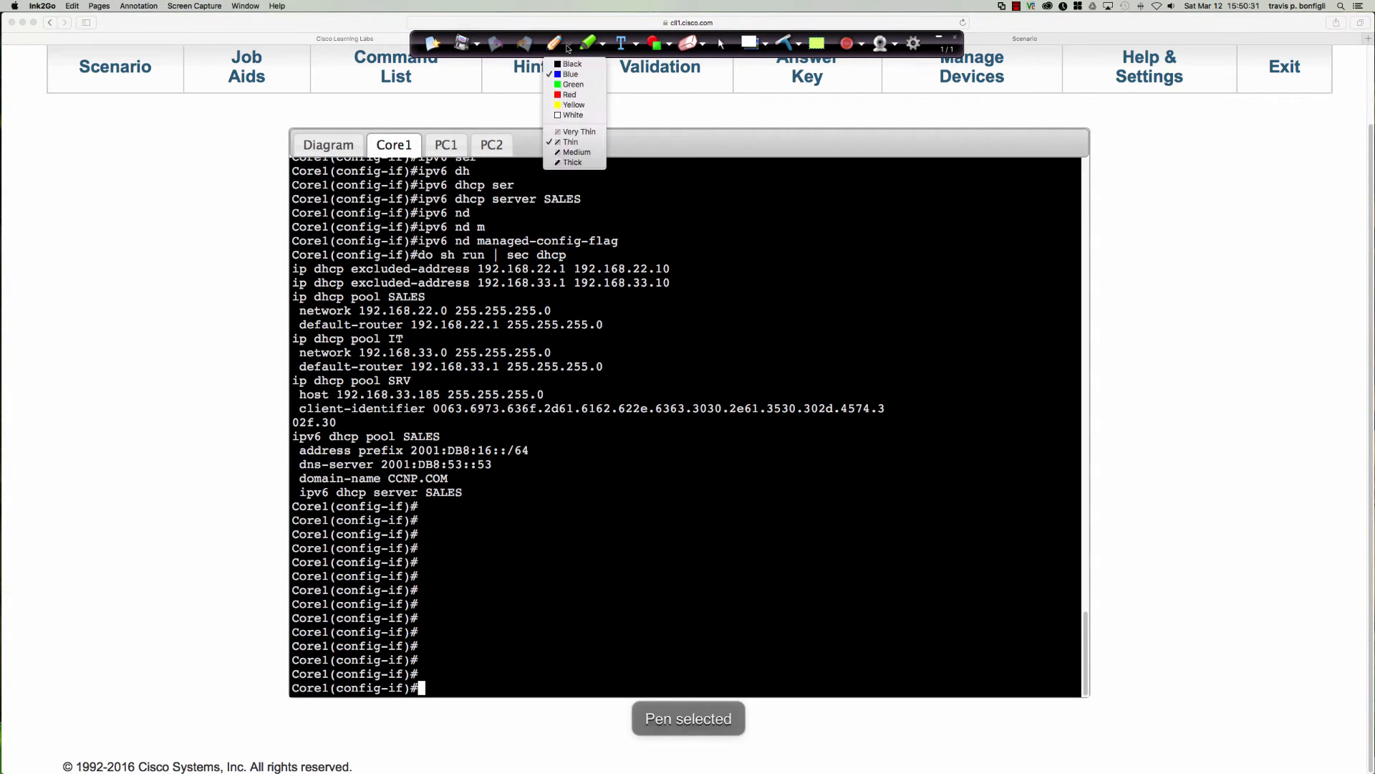
click(571, 95)
Box the SALES IPv6 DHCP pool in Core1's output, add arrows to its settings, and underline the address prefix and server pool name.
drag(426, 425, 527, 430)
mouse_move(542, 476)
mouse_down()
mouse_move(526, 504)
mouse_move(296, 503)
mouse_move(300, 449)
mouse_up()
mouse_move(581, 442)
mouse_down()
mouse_move(534, 450)
mouse_move(573, 467)
mouse_move(504, 460)
mouse_move(457, 481)
mouse_up()
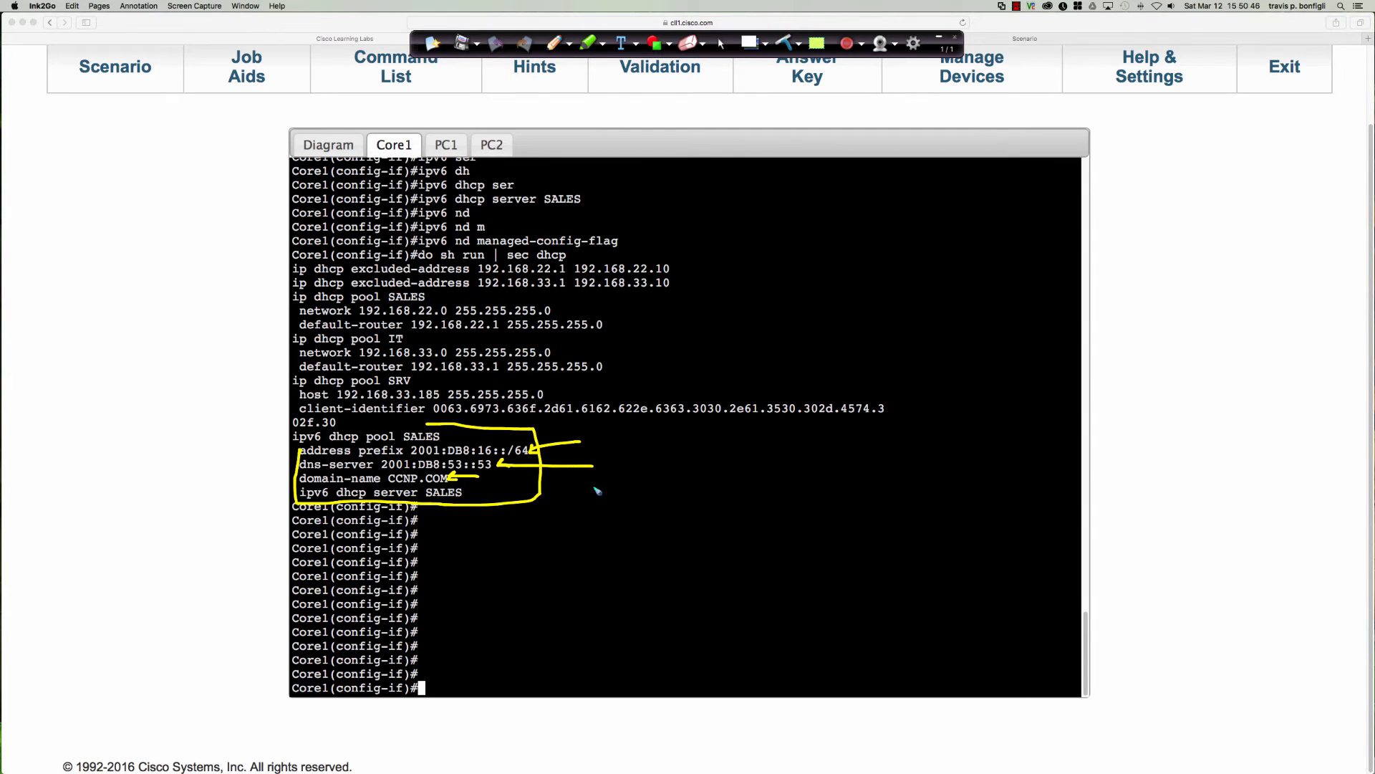
drag(595, 487, 475, 497)
drag(412, 457, 529, 461)
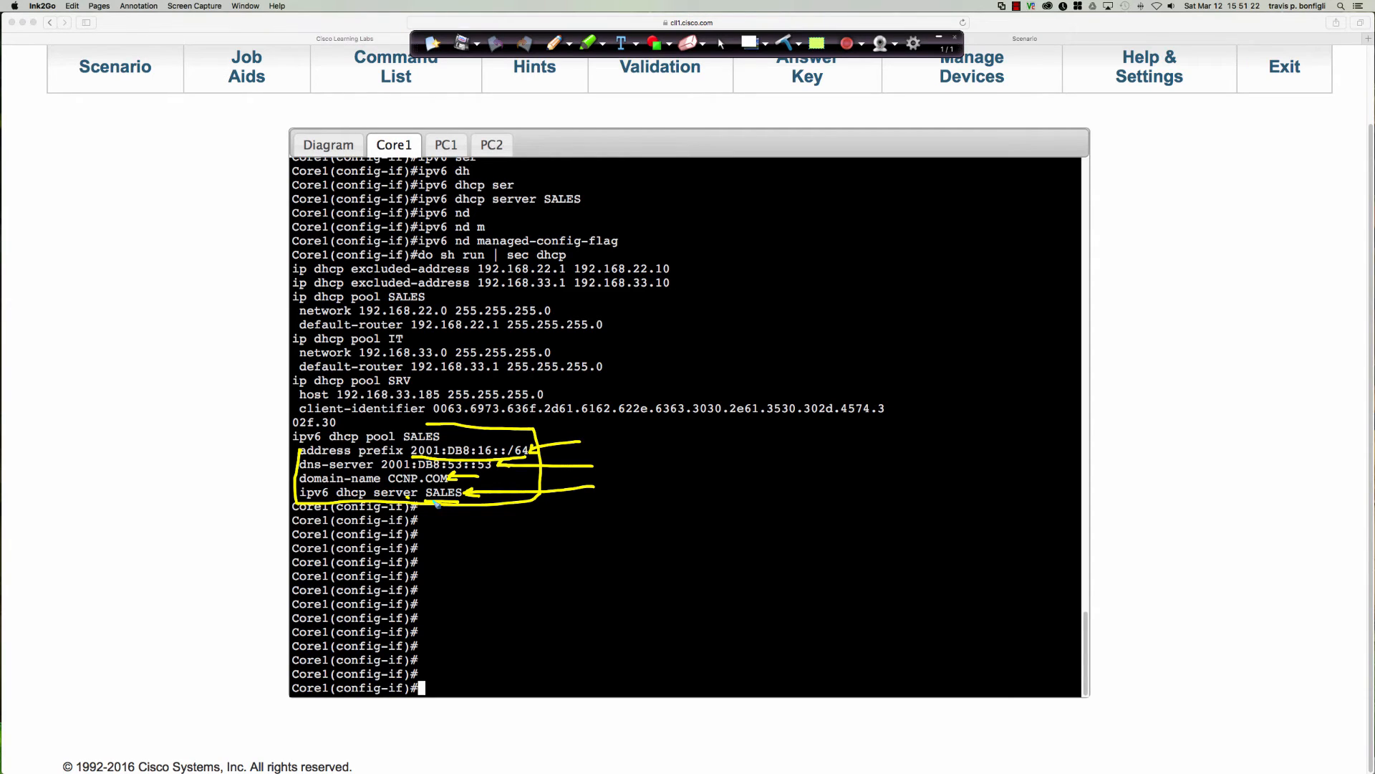
mouse_move(587, 431)
mouse_down()
mouse_move(597, 447)
mouse_move(580, 447)
mouse_up()
drag(457, 498, 428, 501)
Clear the pen annotations with cursor mode and return to Core1's console.
click(720, 43)
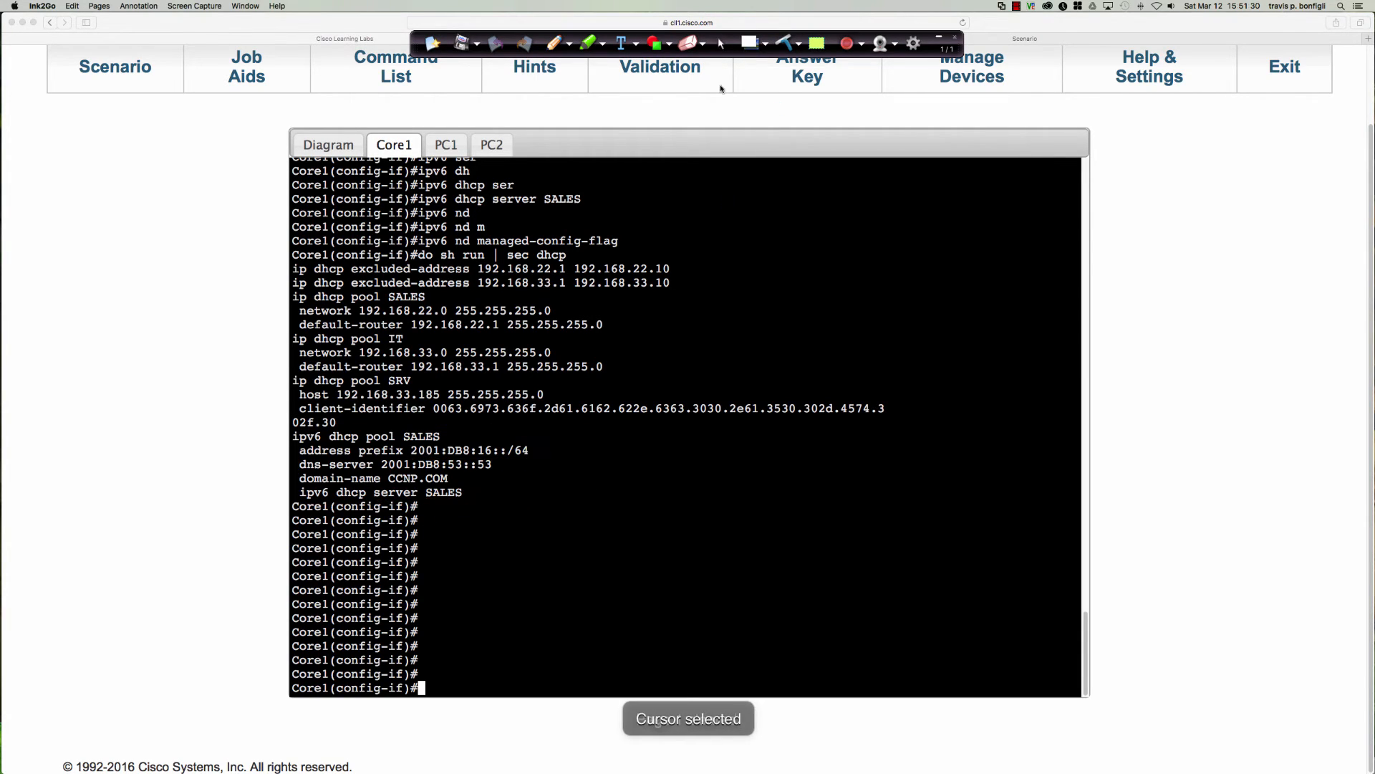
double_click(742, 254)
click(742, 253)
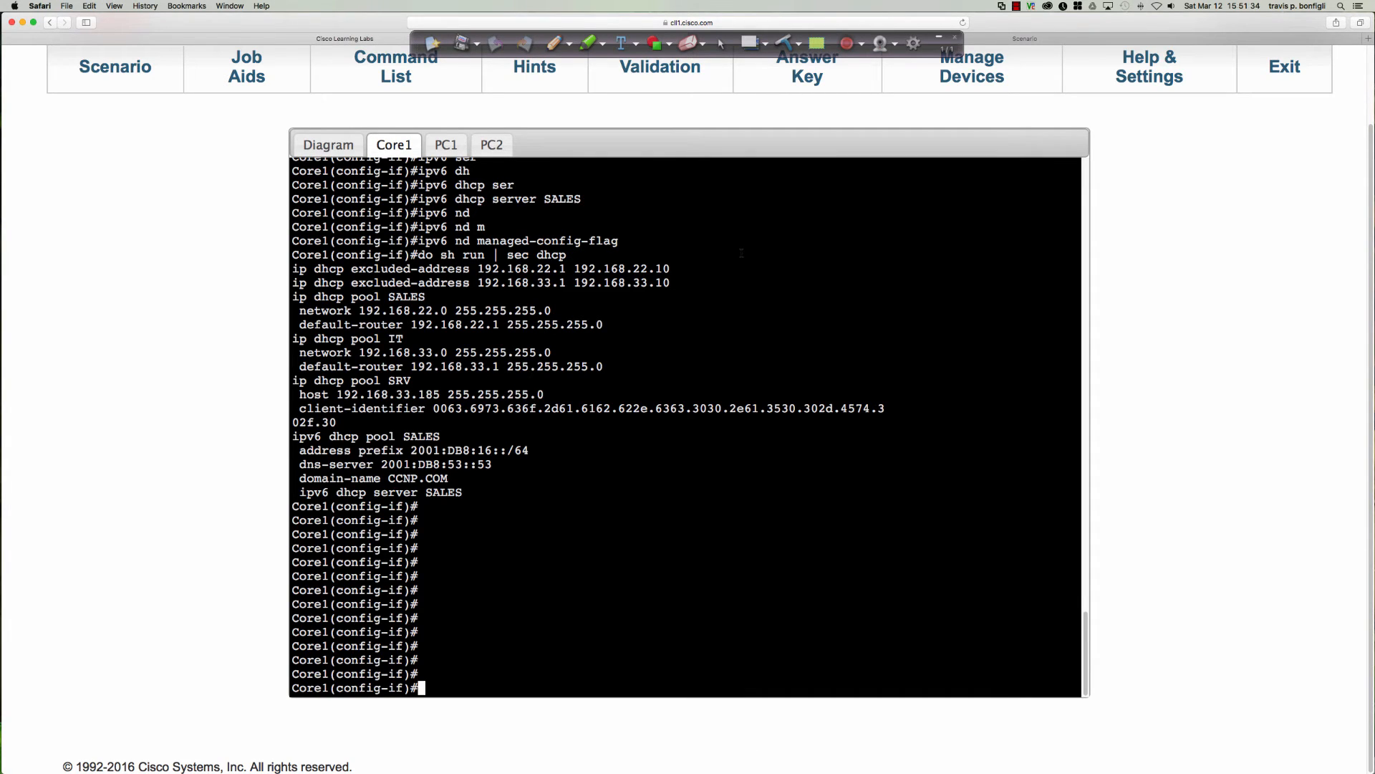
Display Core1's complete brief IPv6 interface summary and highlight the global address of Vlan22.
text(do sh ipv6 int bri)
key(Return)
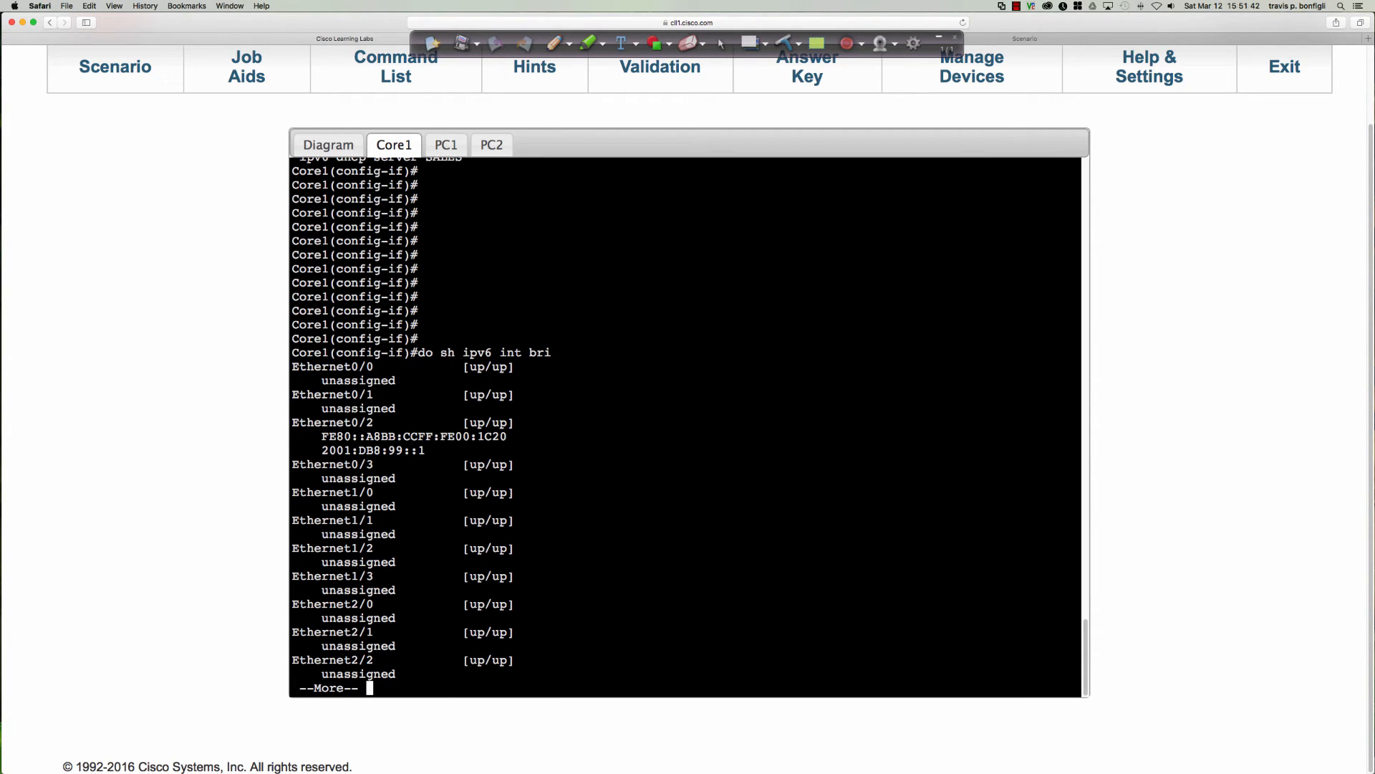
key(space)
key(space)
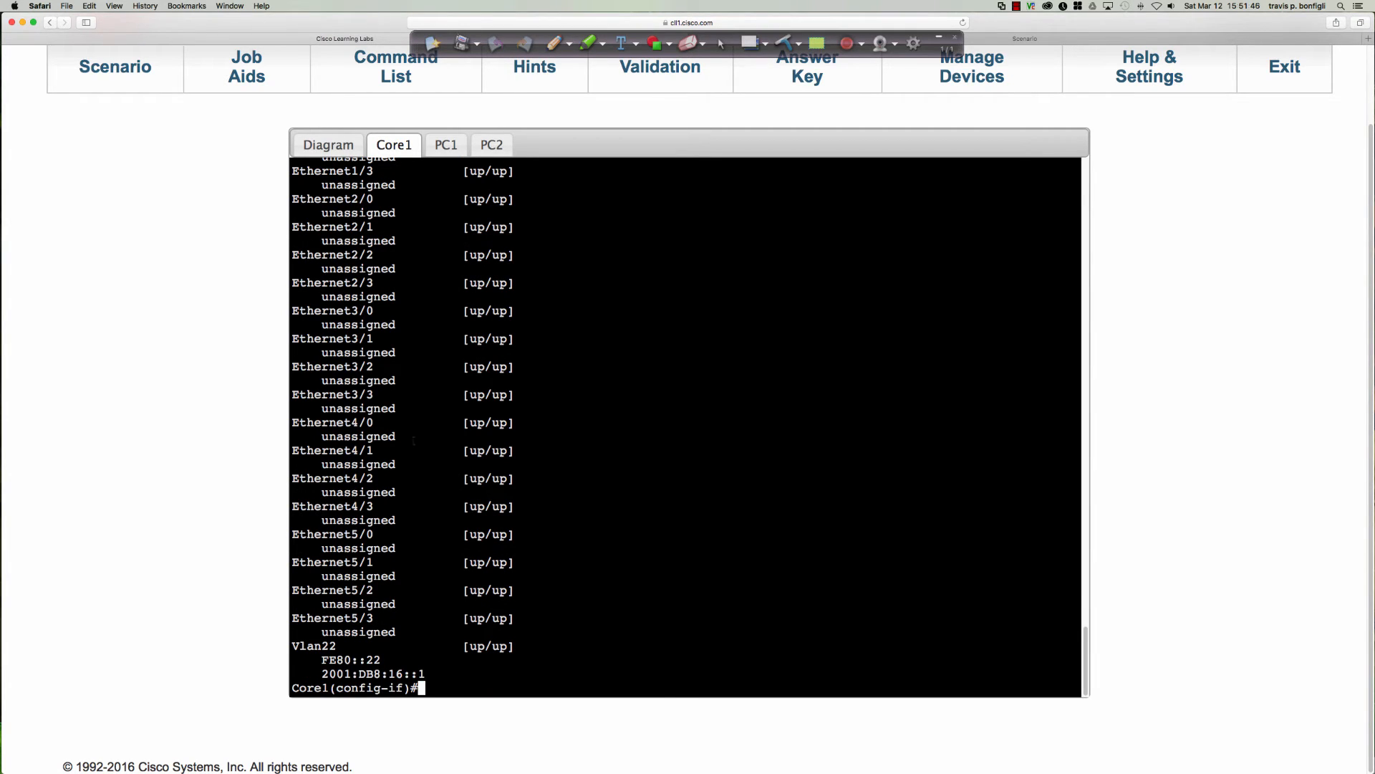
drag(322, 673, 425, 674)
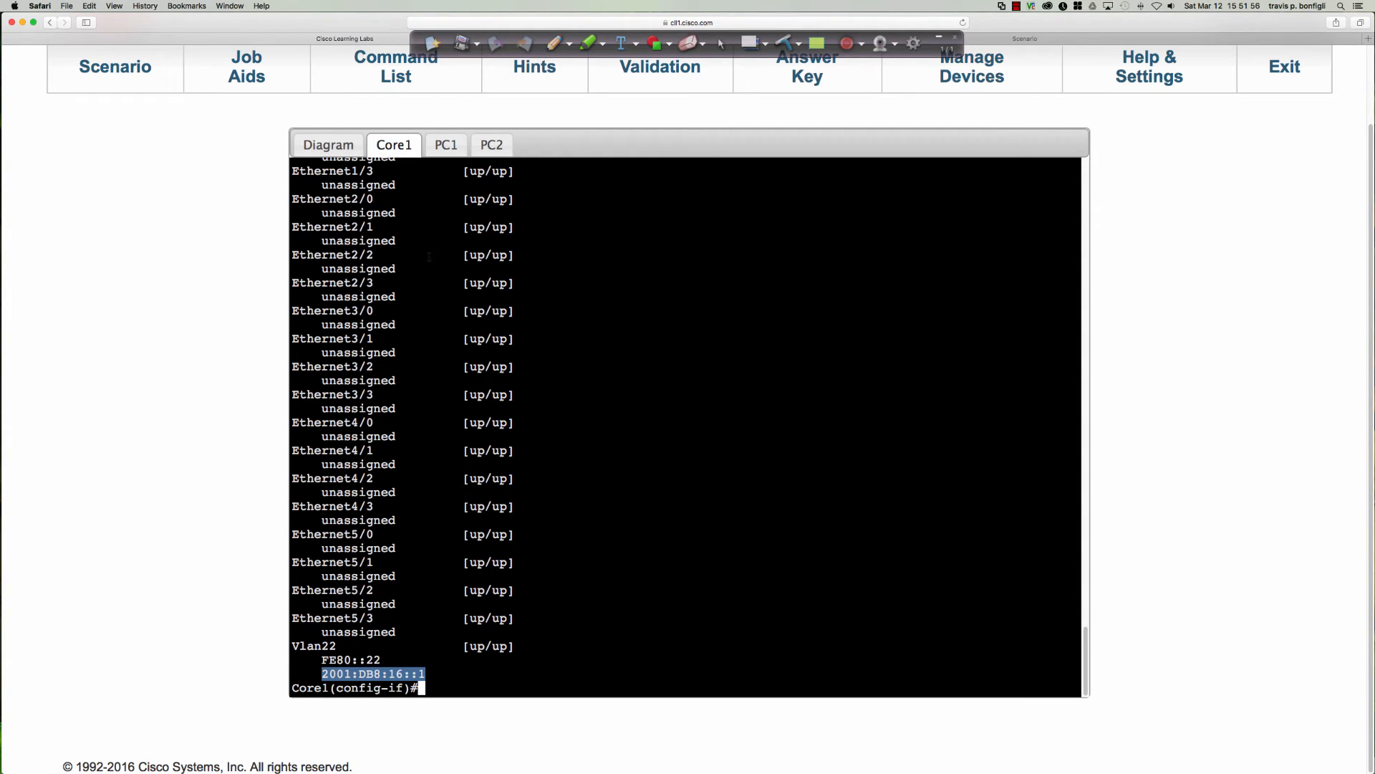
Display the DHCP sections of Core1's running configuration and highlight the SALES IPv6 pool's address prefix.
click(612, 286)
text(do s)
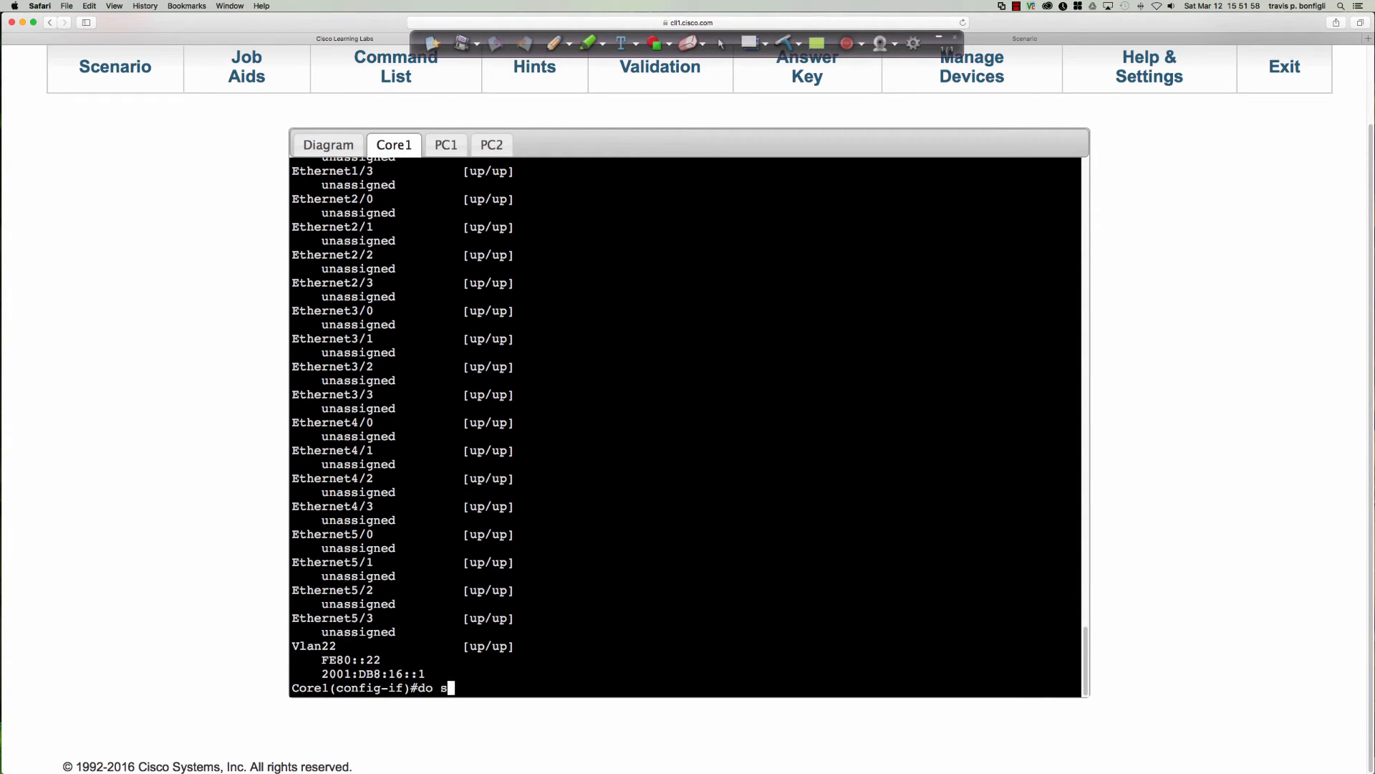
text(h run | sec dhcp)
key(Return)
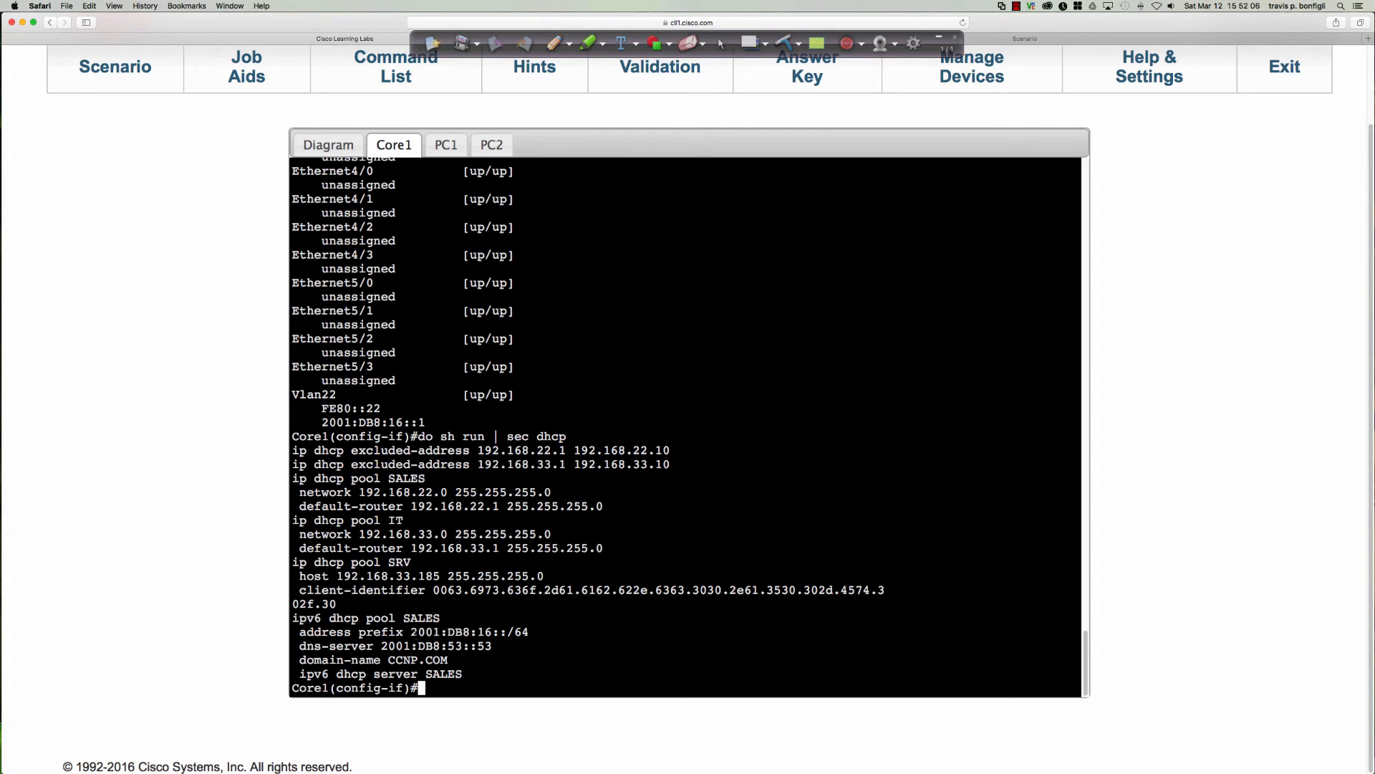
drag(418, 632, 536, 632)
click(760, 479)
drag(410, 632, 538, 631)
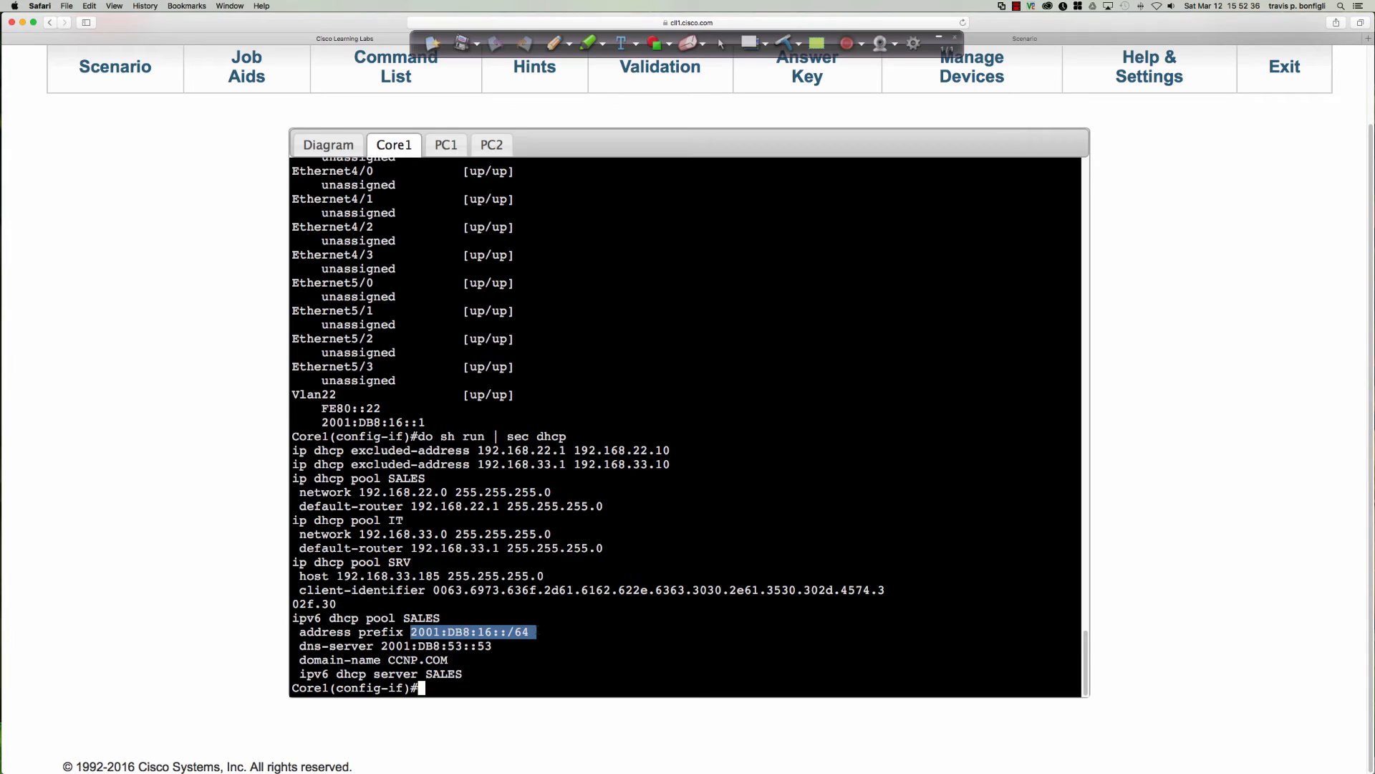
click(544, 629)
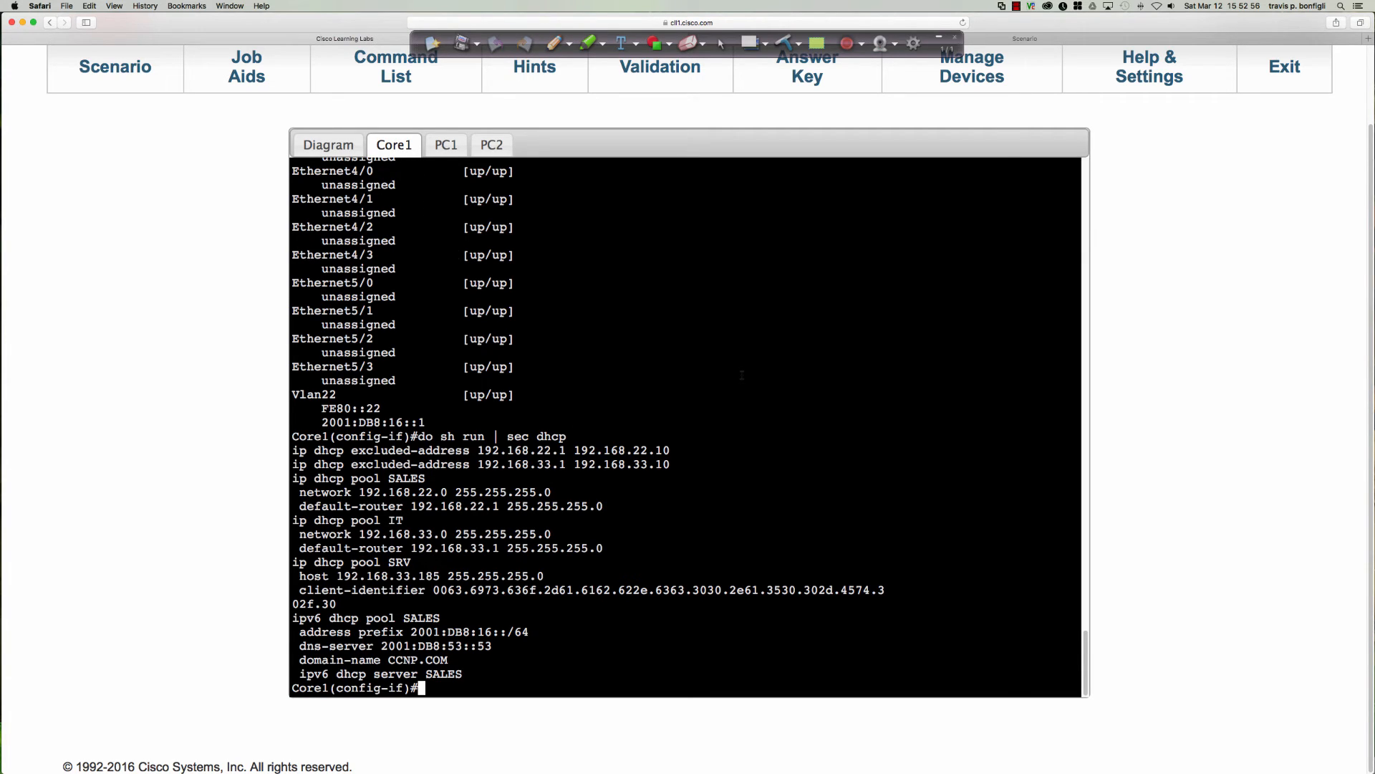
Leave interface configuration on Core1 and create an IPv6 DHCP pool named IT.
key(Return)
key(Return)
key(Return)
key(Return)
text(exit)
key(Return)
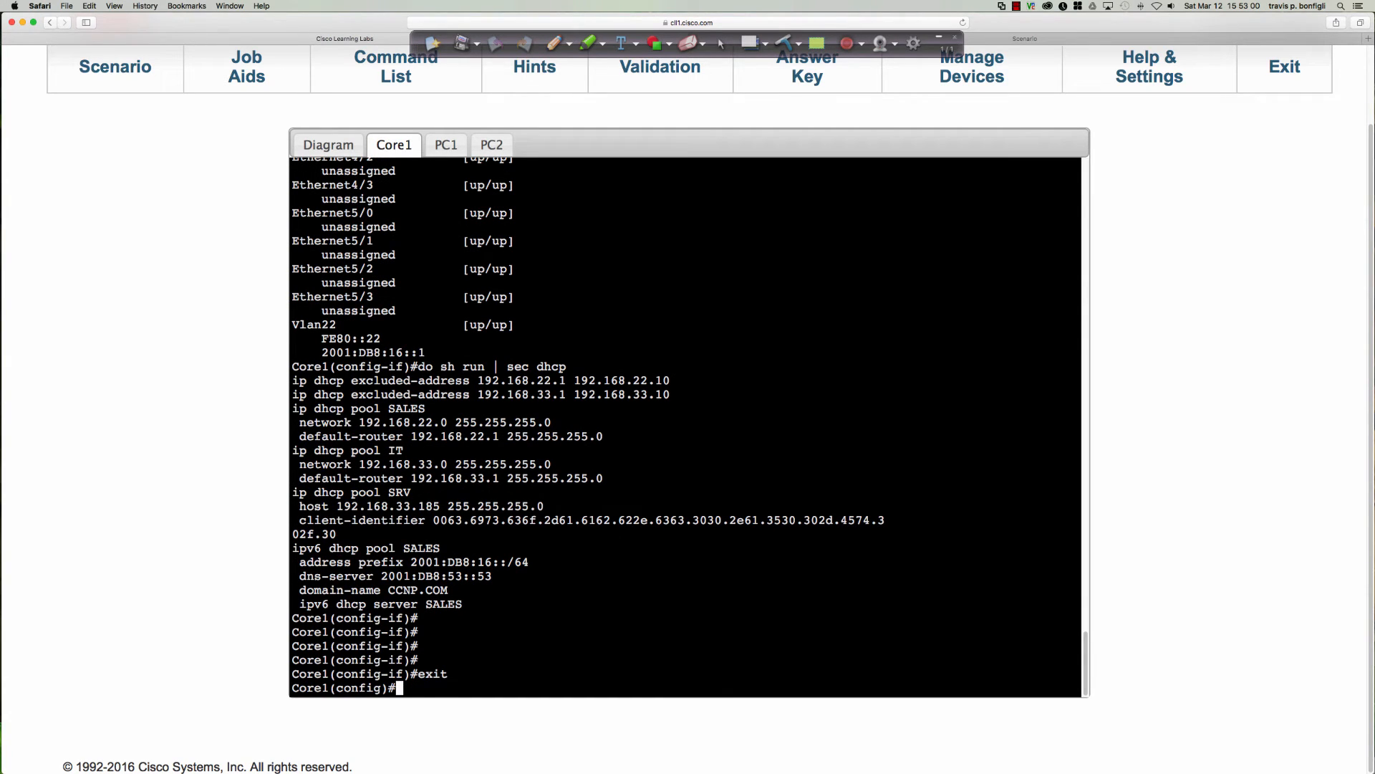
text(ipv6 dhcp)
key(Tab)
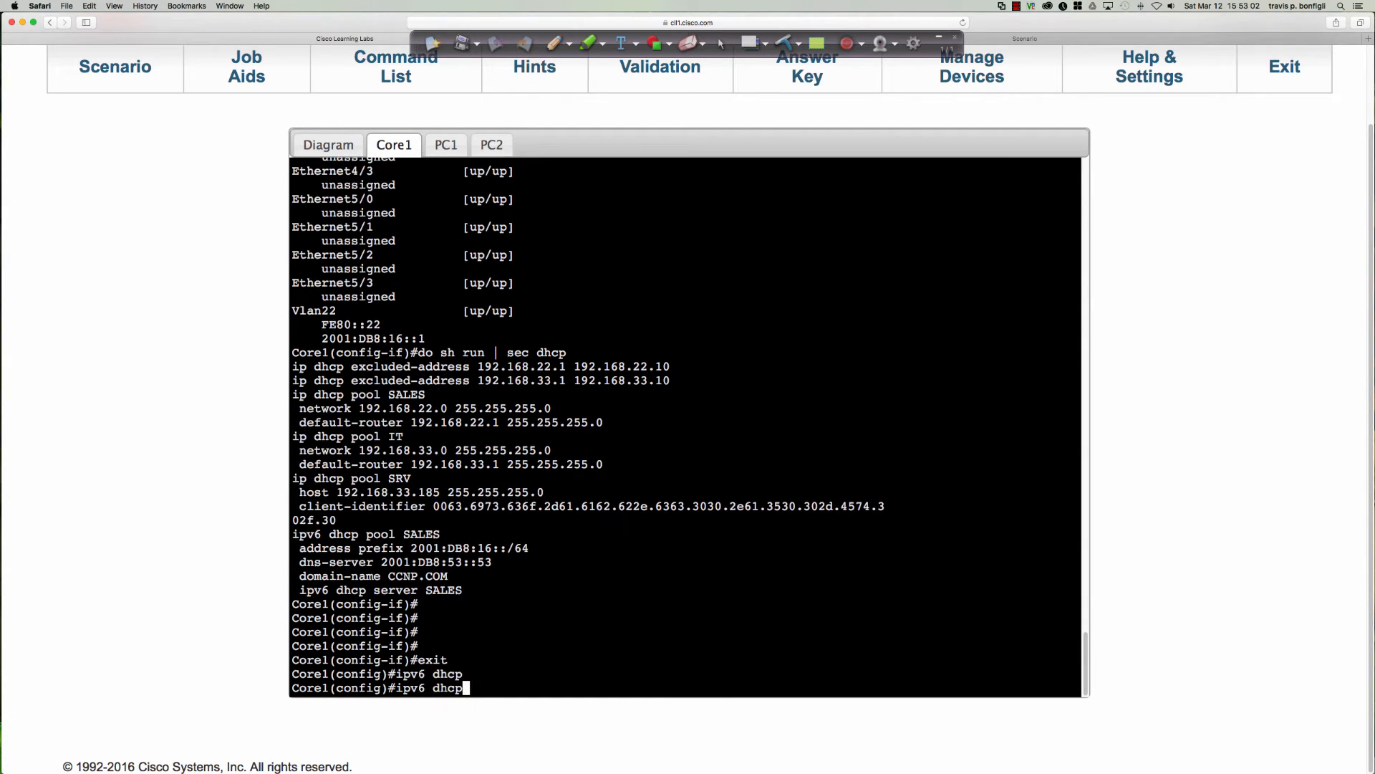
text(poo)
key(Tab)
text(IT)
key(Return)
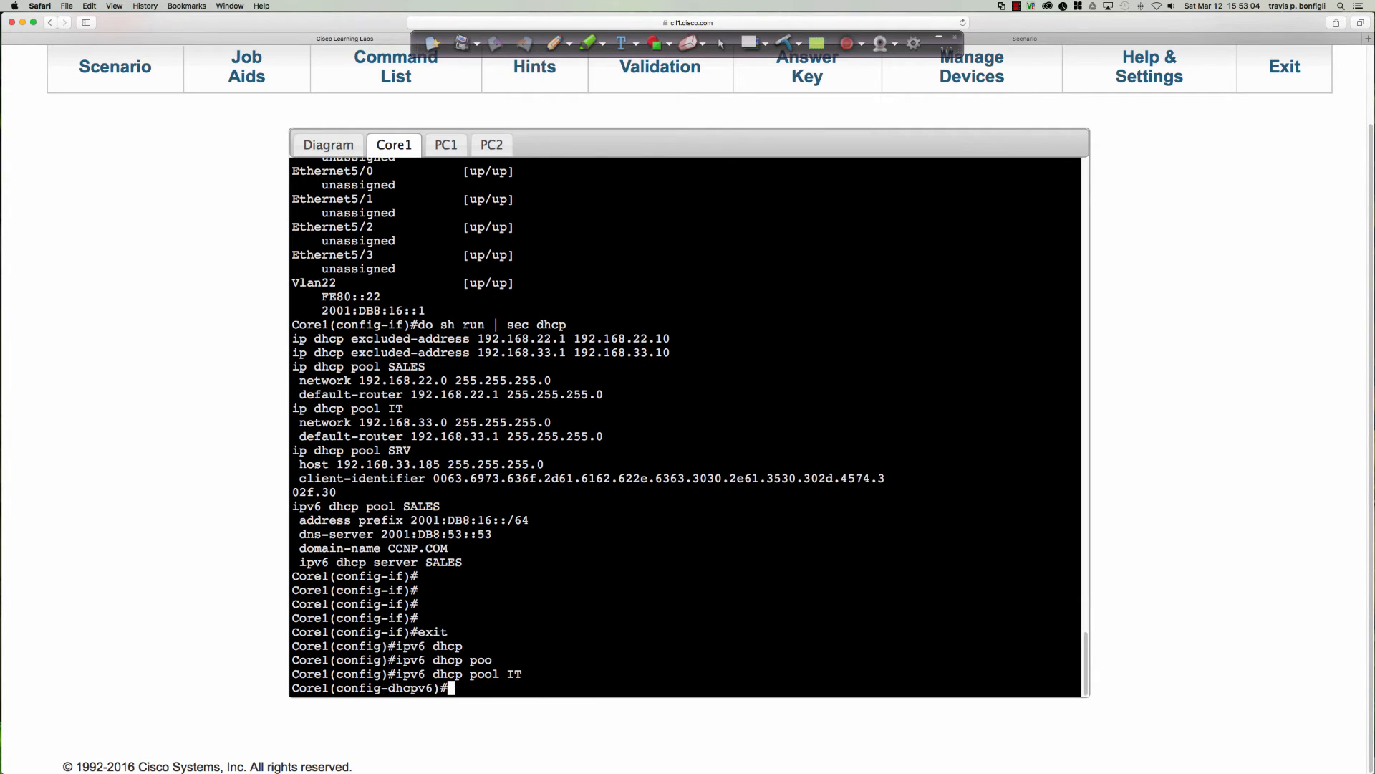
Set the IT IPv6 DHCP pool's address prefix to 2001:db8:21::/64.
text(add)
key(Tab)
text(pre)
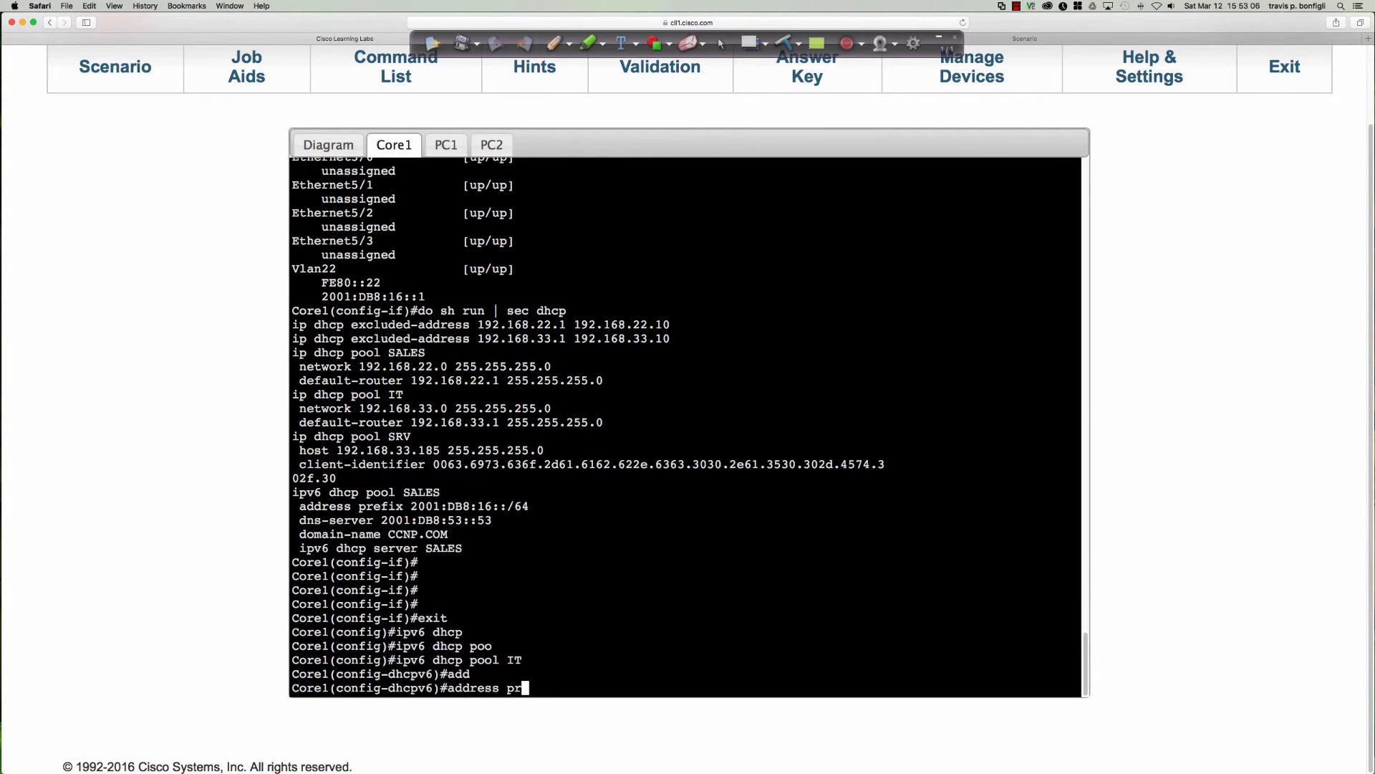
key(Tab)
text(2001:db)
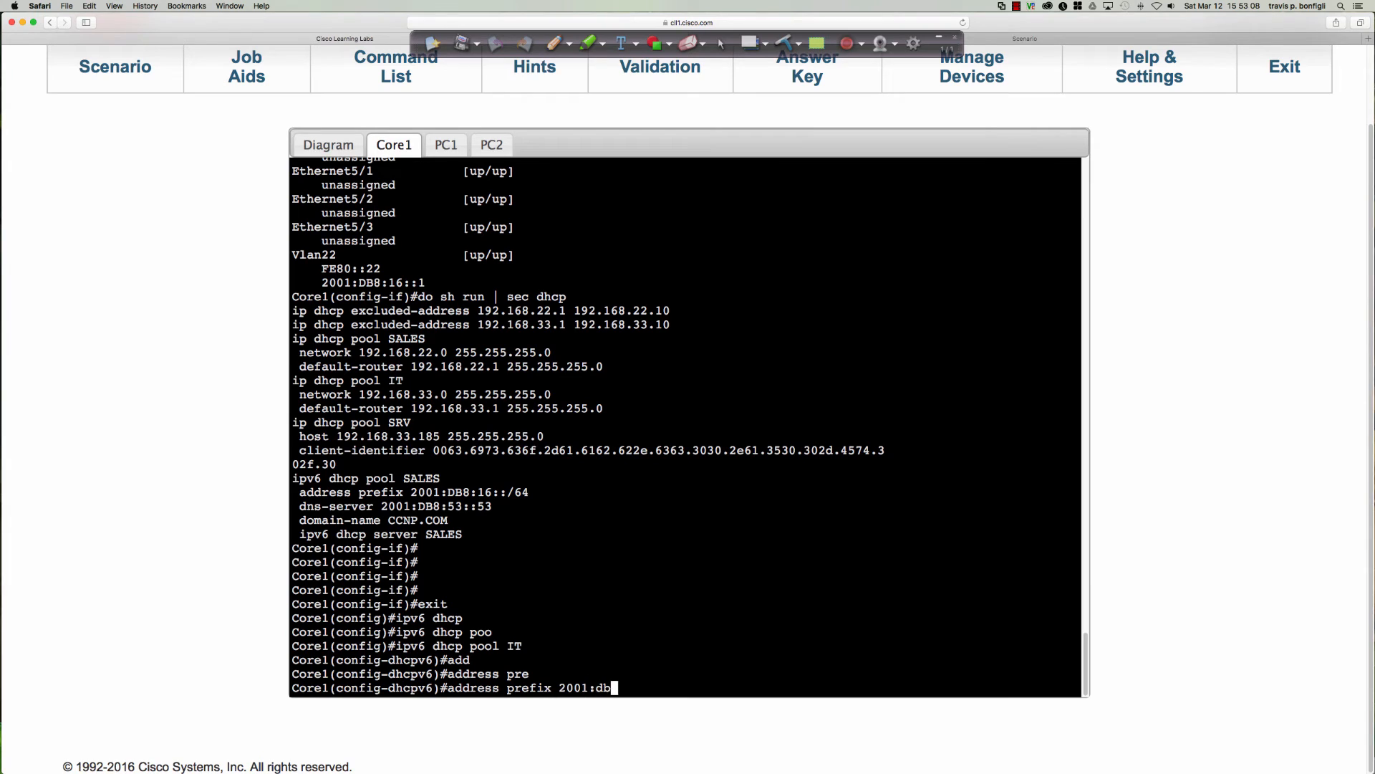
text(8:21::/64)
key(Return)
Set the IT IPv6 DHCP pool's DNS server to 2001:db8:53::53.
text(dn)
key(Tab)
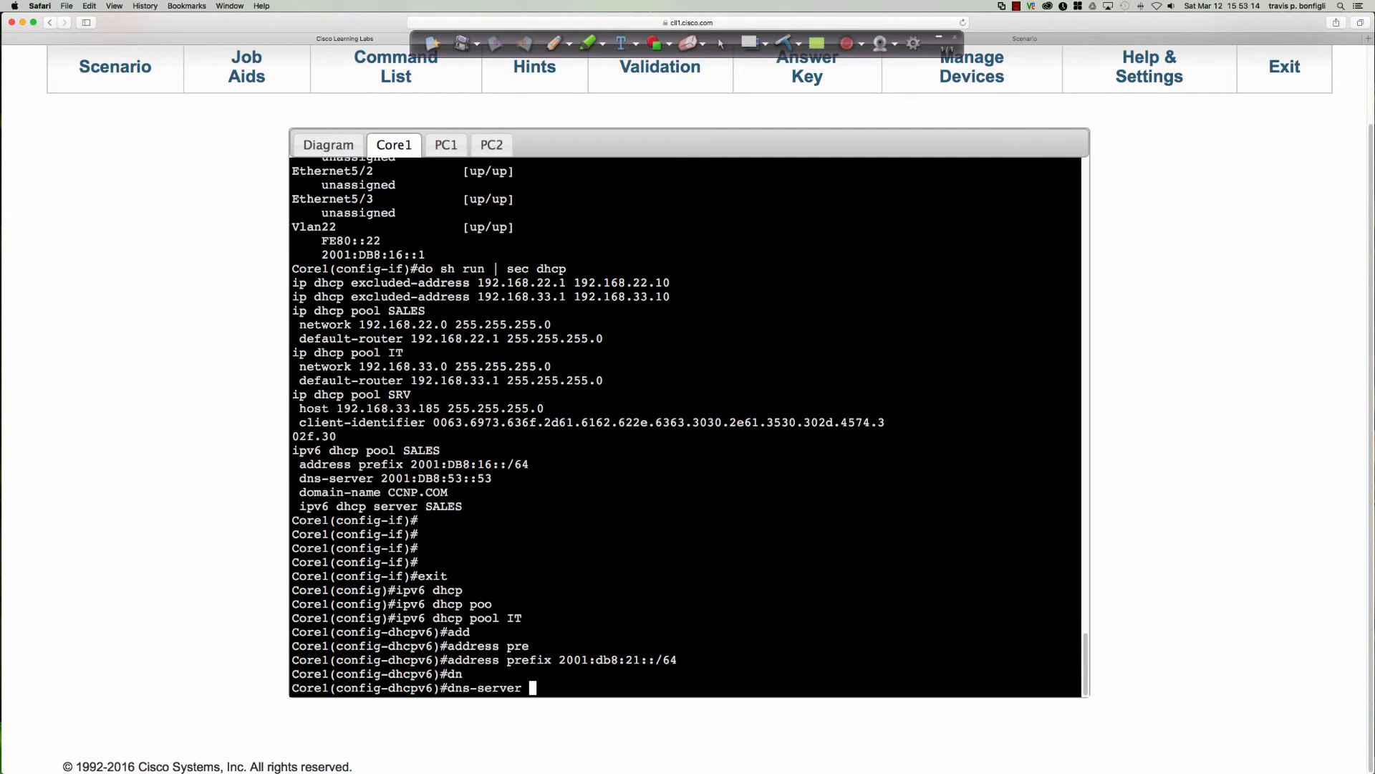
text(2001:db8:53::53)
key(Return)
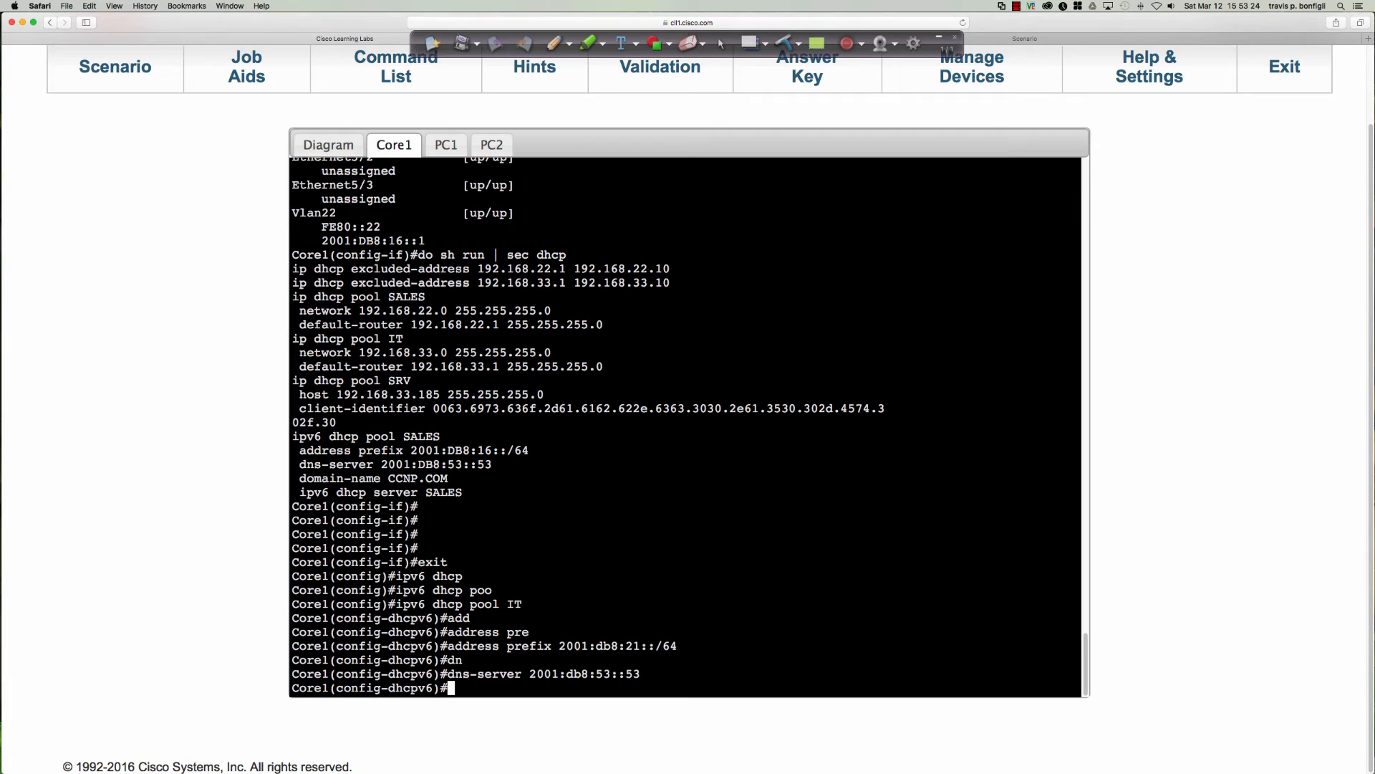
key(Return)
key(Return)
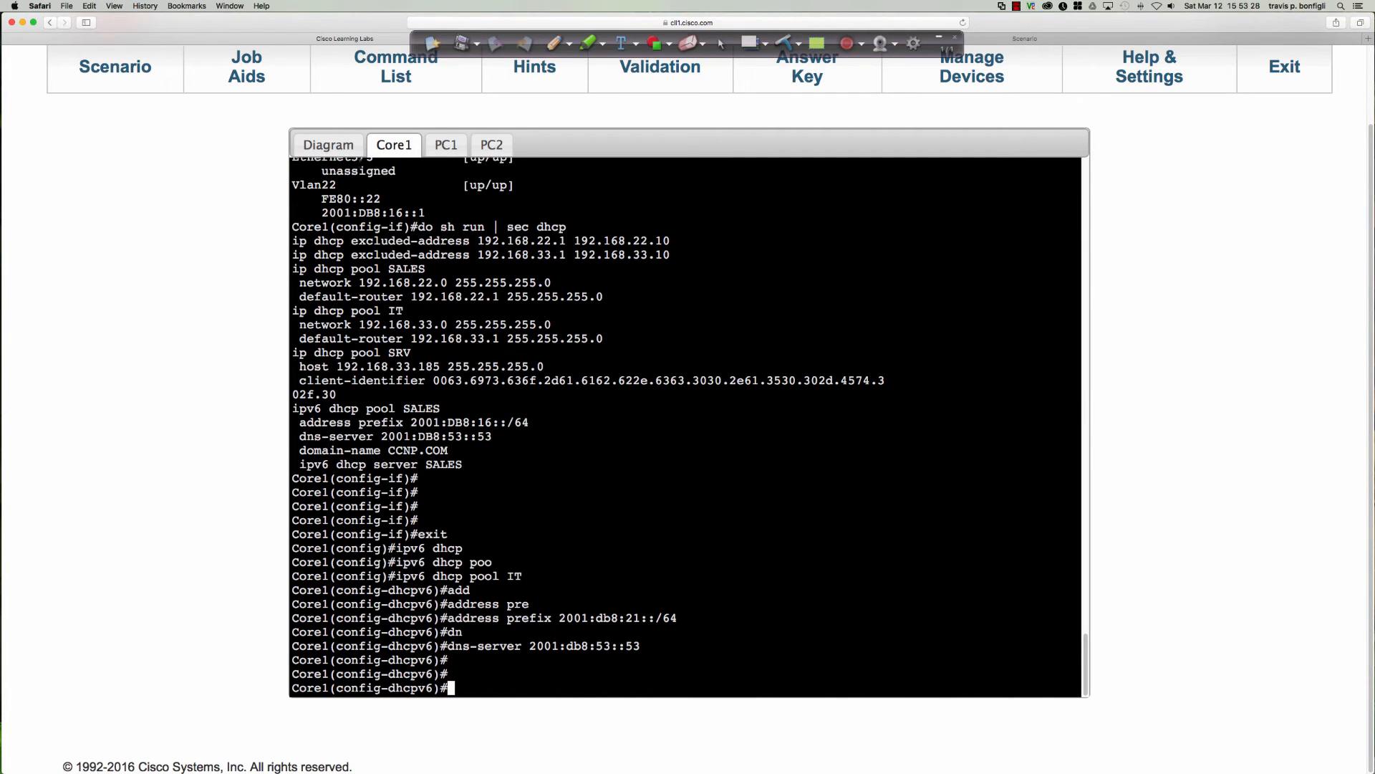
Review the topology diagram and PC1's console output, and return to Core1's console.
click(328, 144)
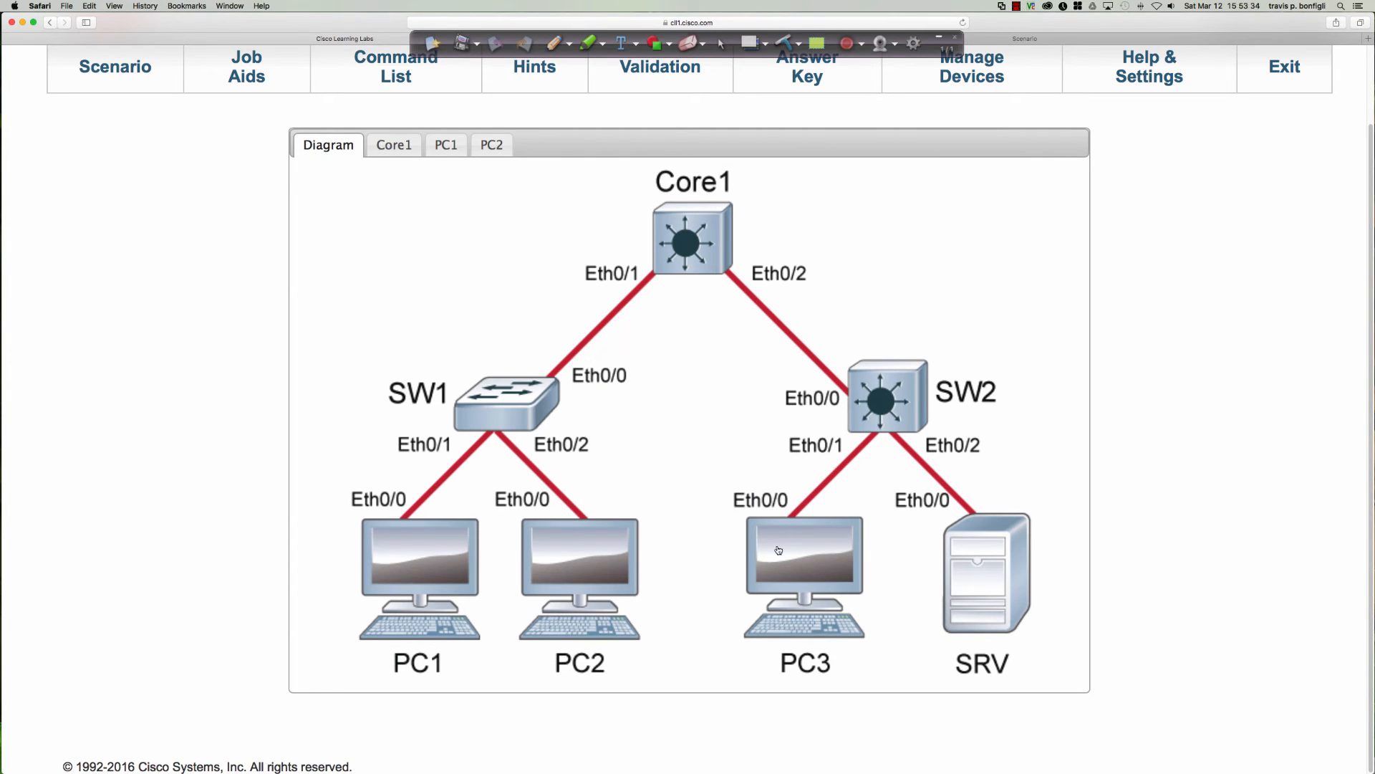
click(685, 262)
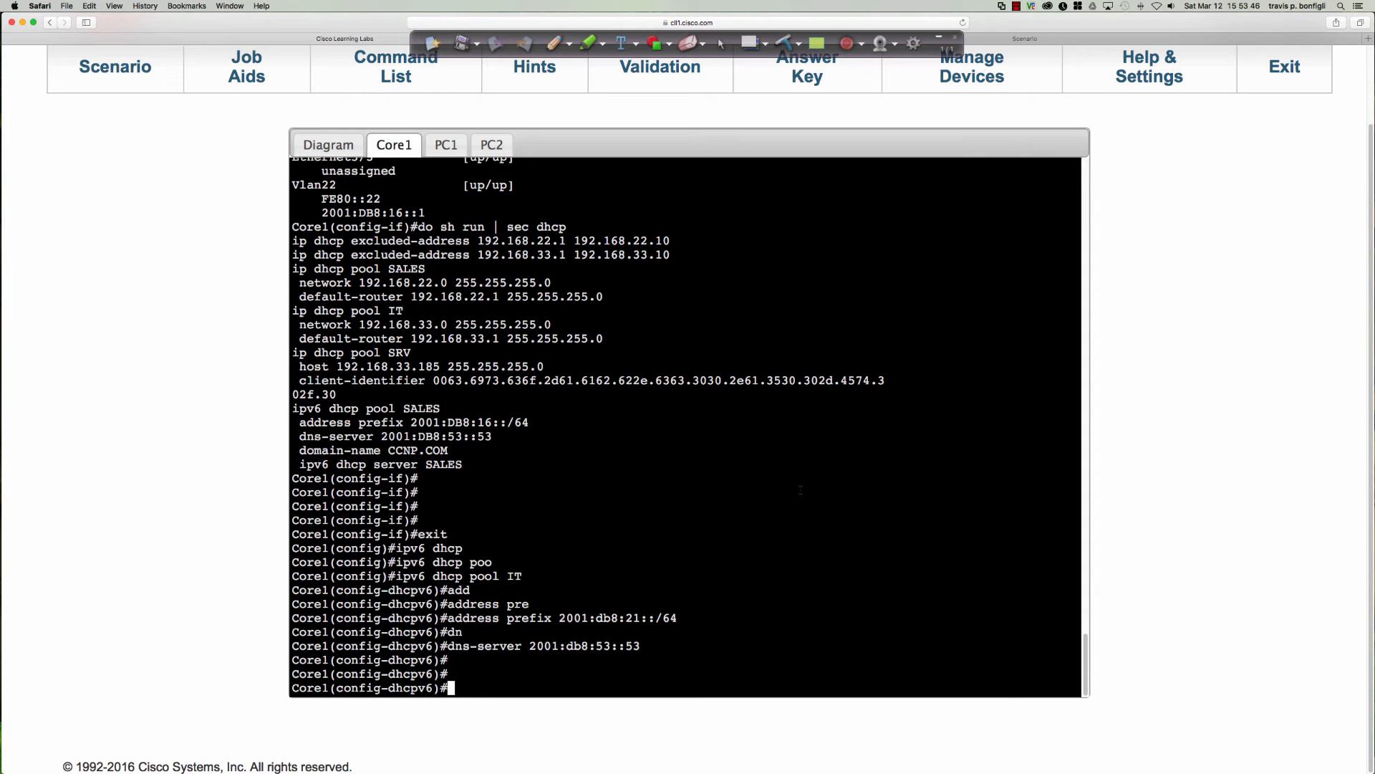
click(446, 144)
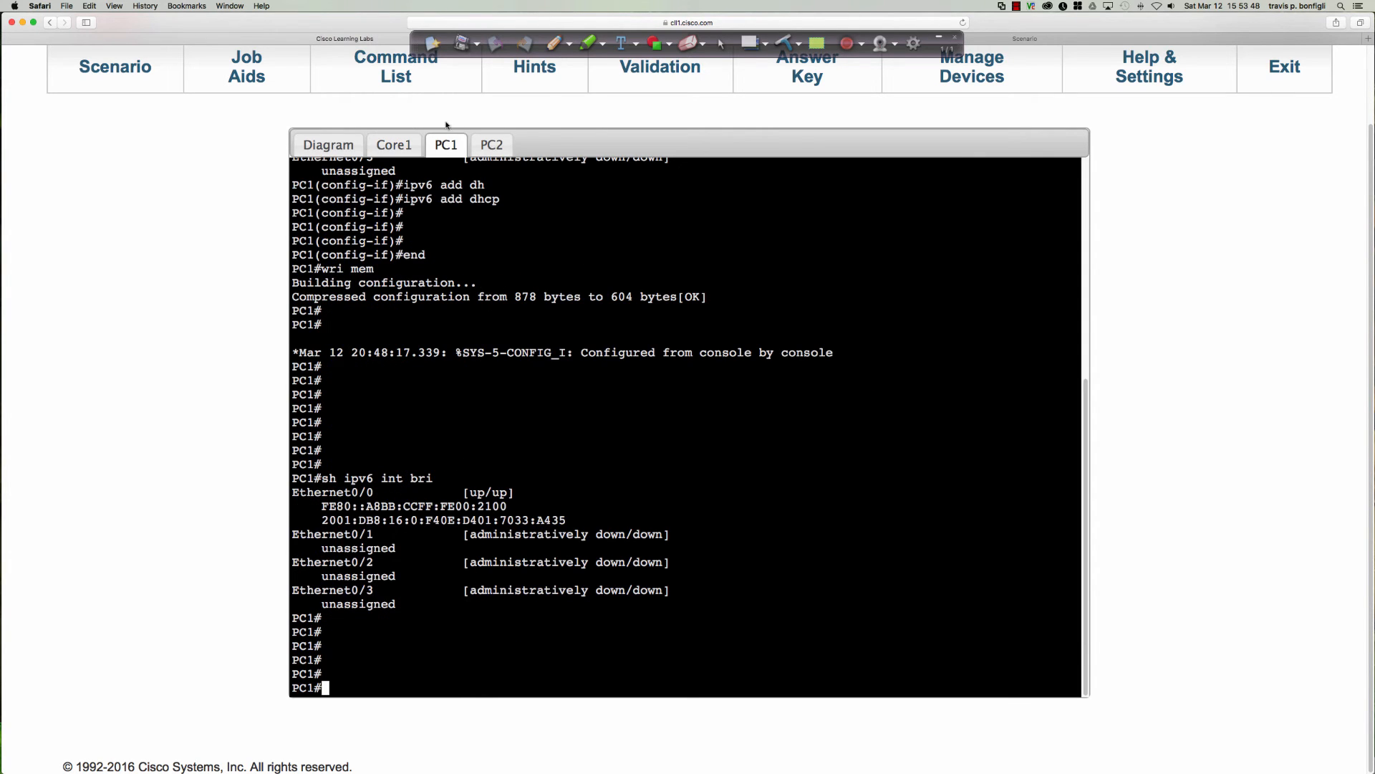
click(337, 145)
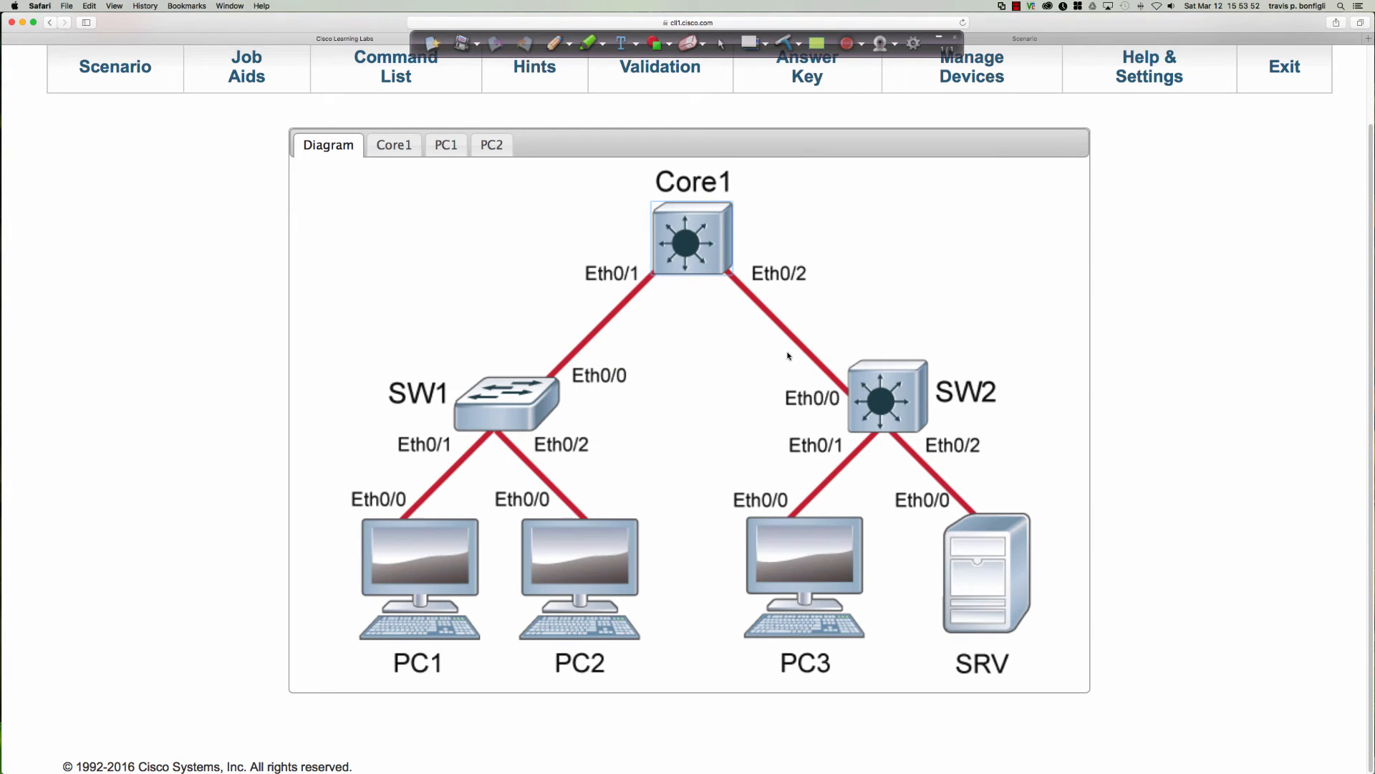
click(699, 252)
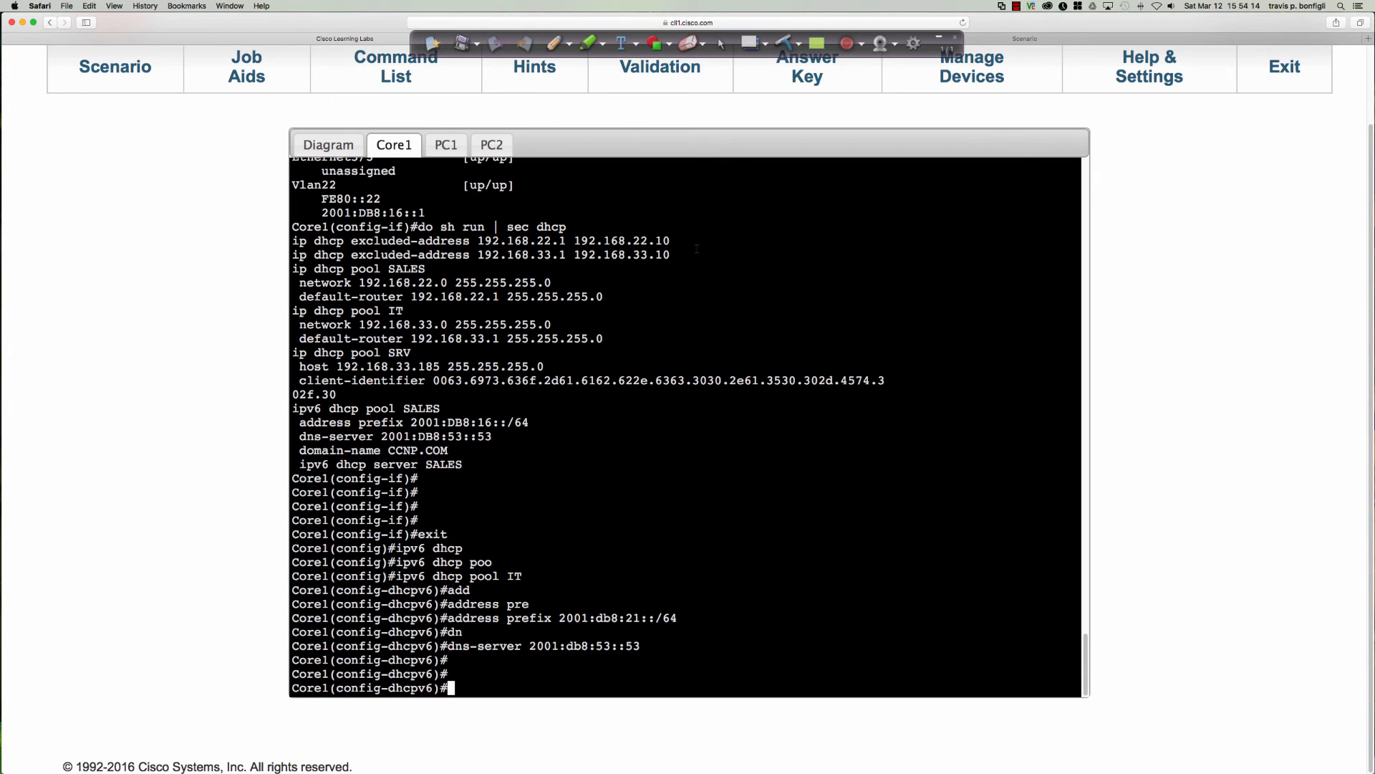
Display the start of Core1's brief IPv6 interface summary to check the addressing of Ethernet0/2.
text(do sh ipv6 int bri)
key(Return)
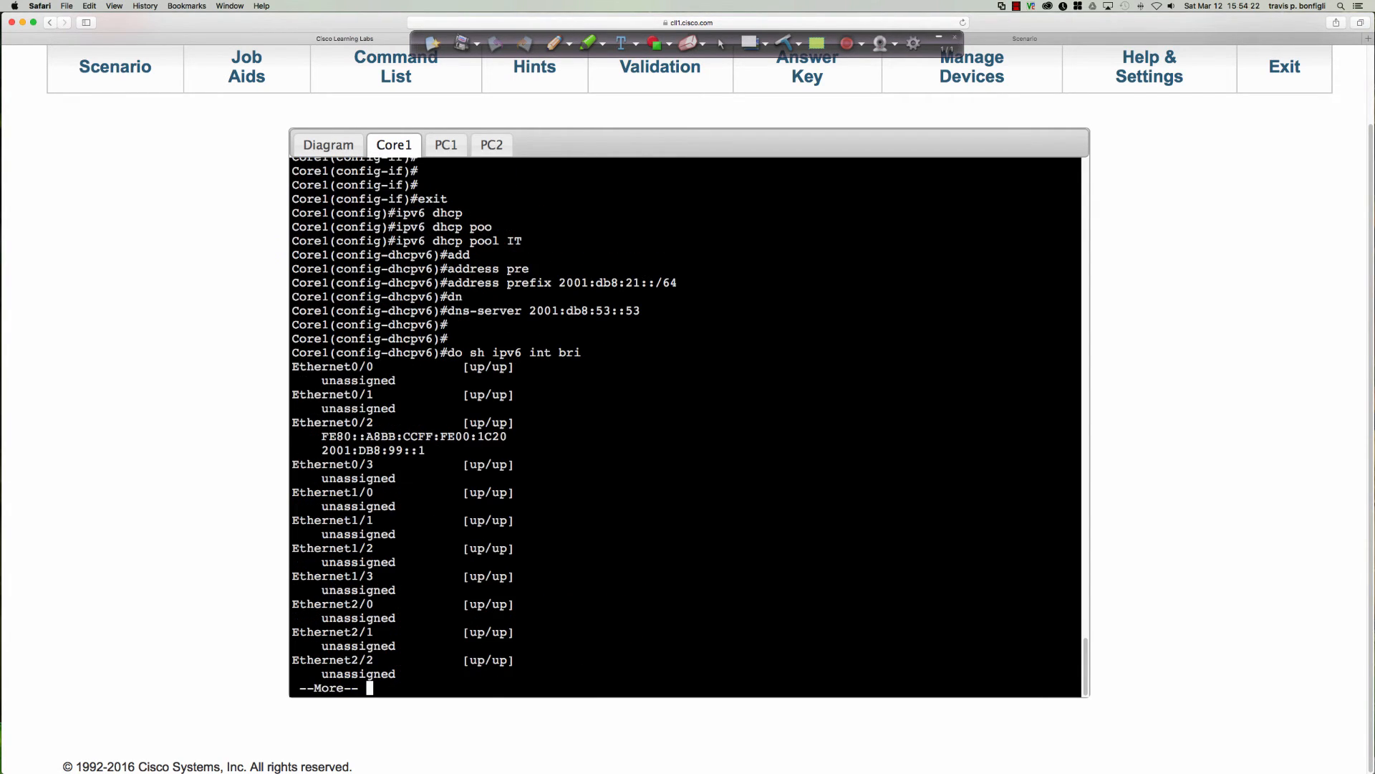
key(space)
Enable the IPv6 DHCP server with the IT pool on Core1's interface e0/2.
text(int )
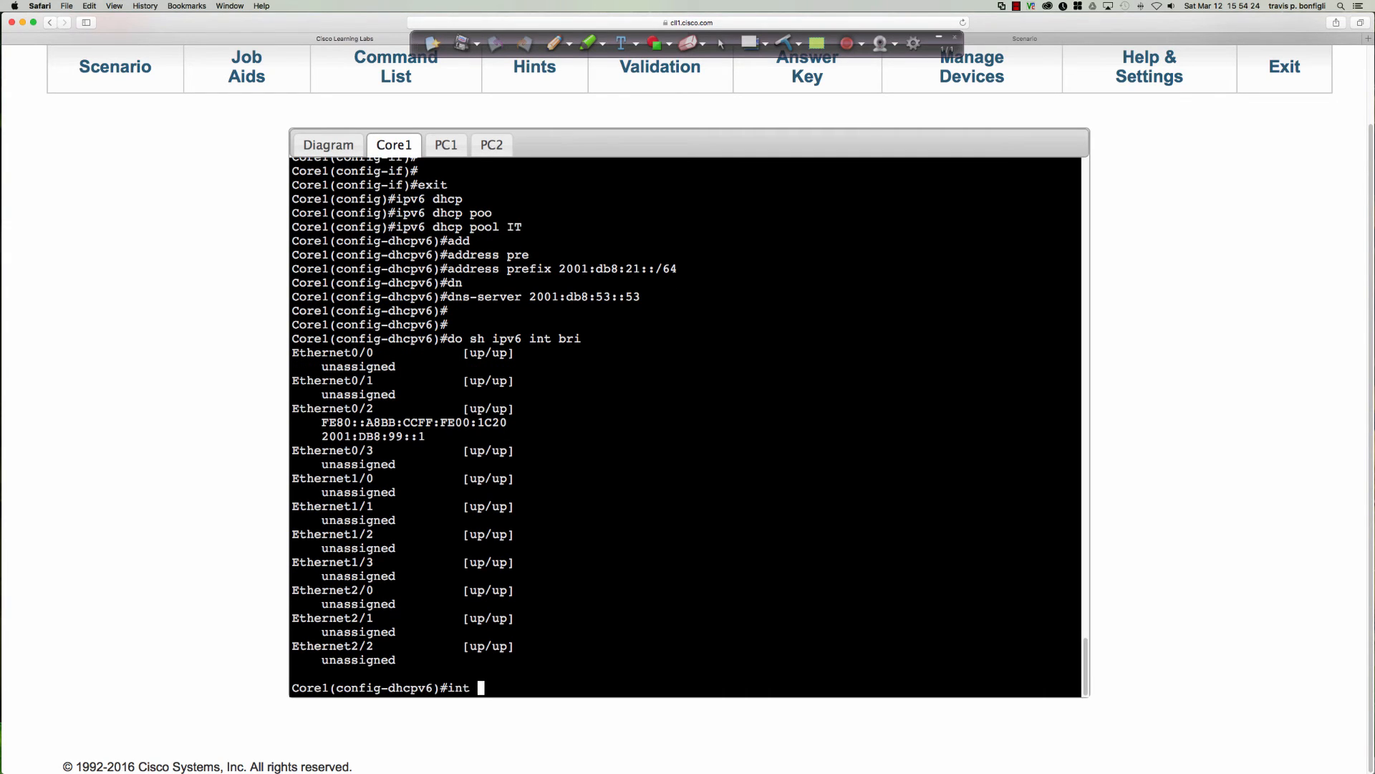
text(e0/2)
key(Return)
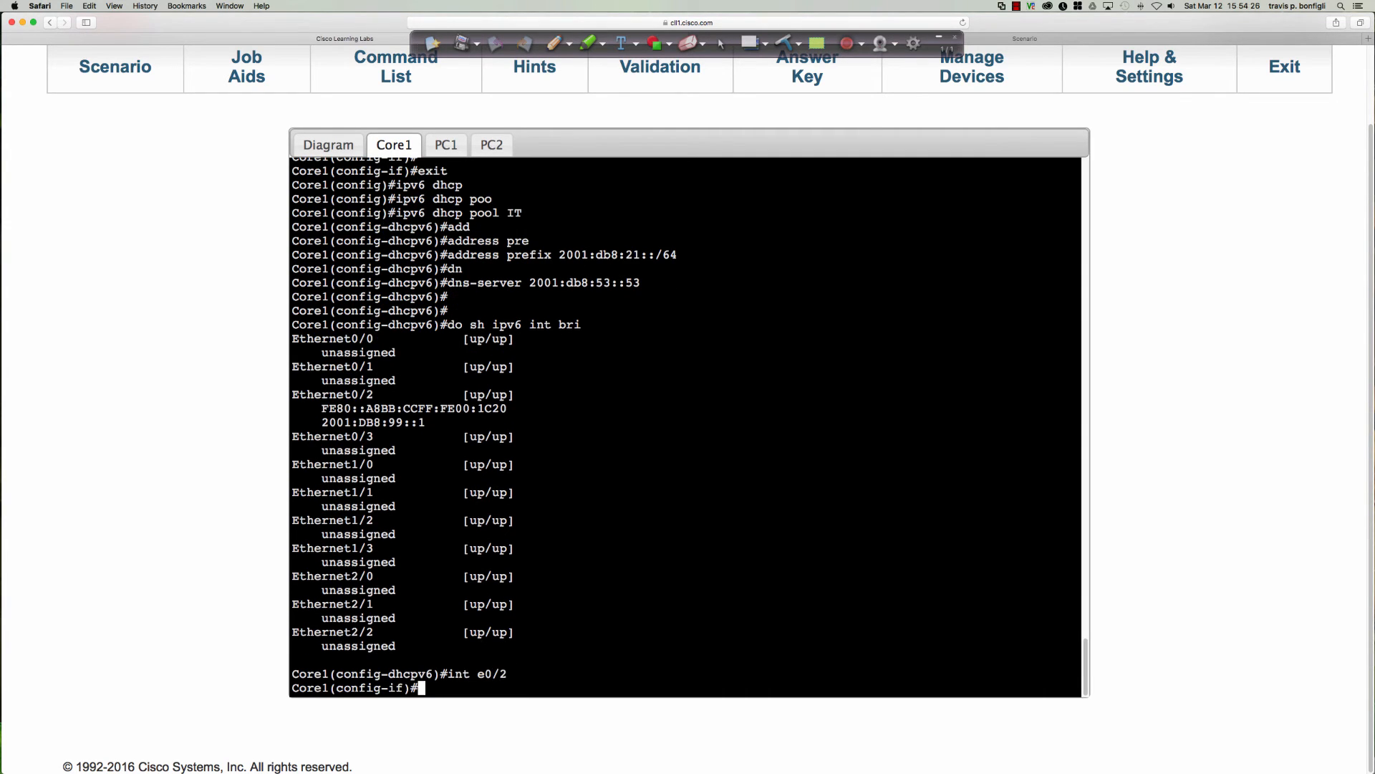
key(Return)
key(Return)
key(Return)
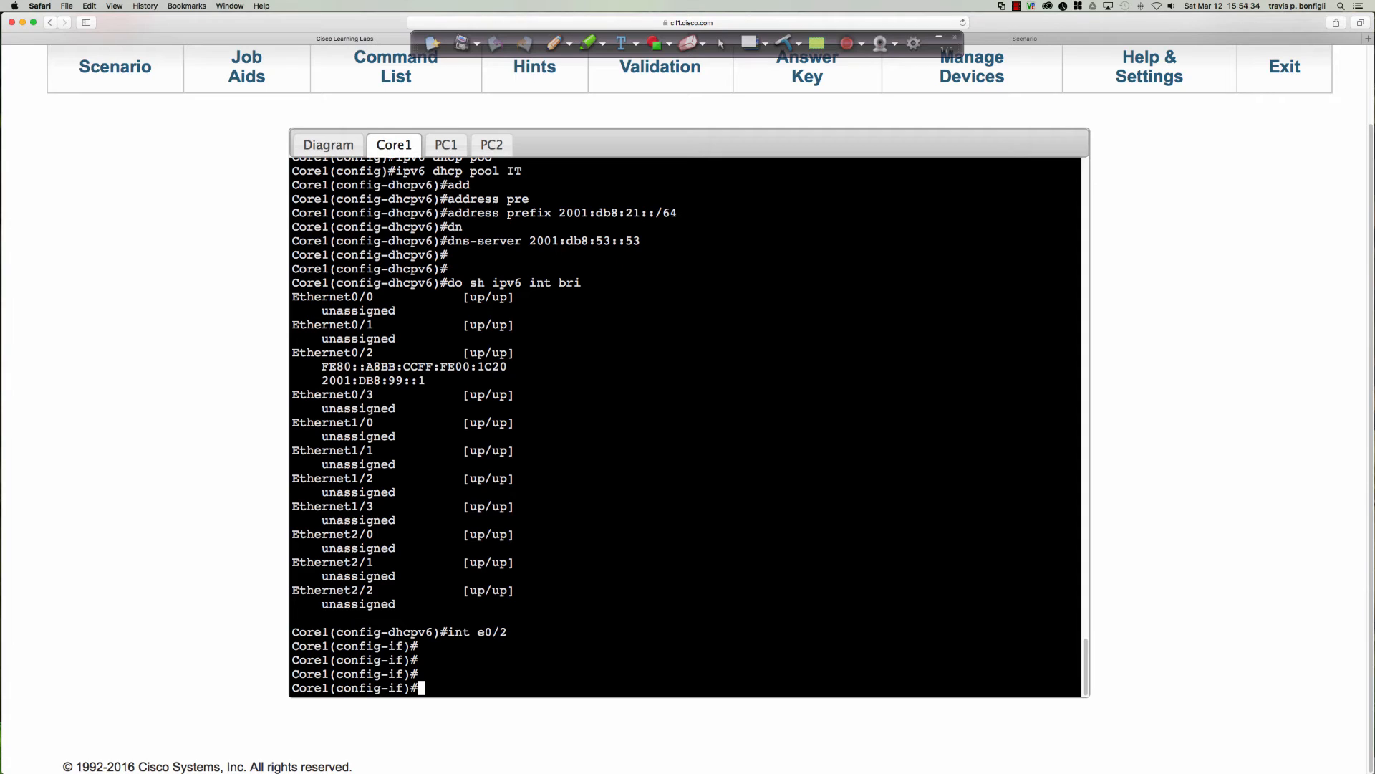
text(ipv6 dhcp server IT)
key(Return)
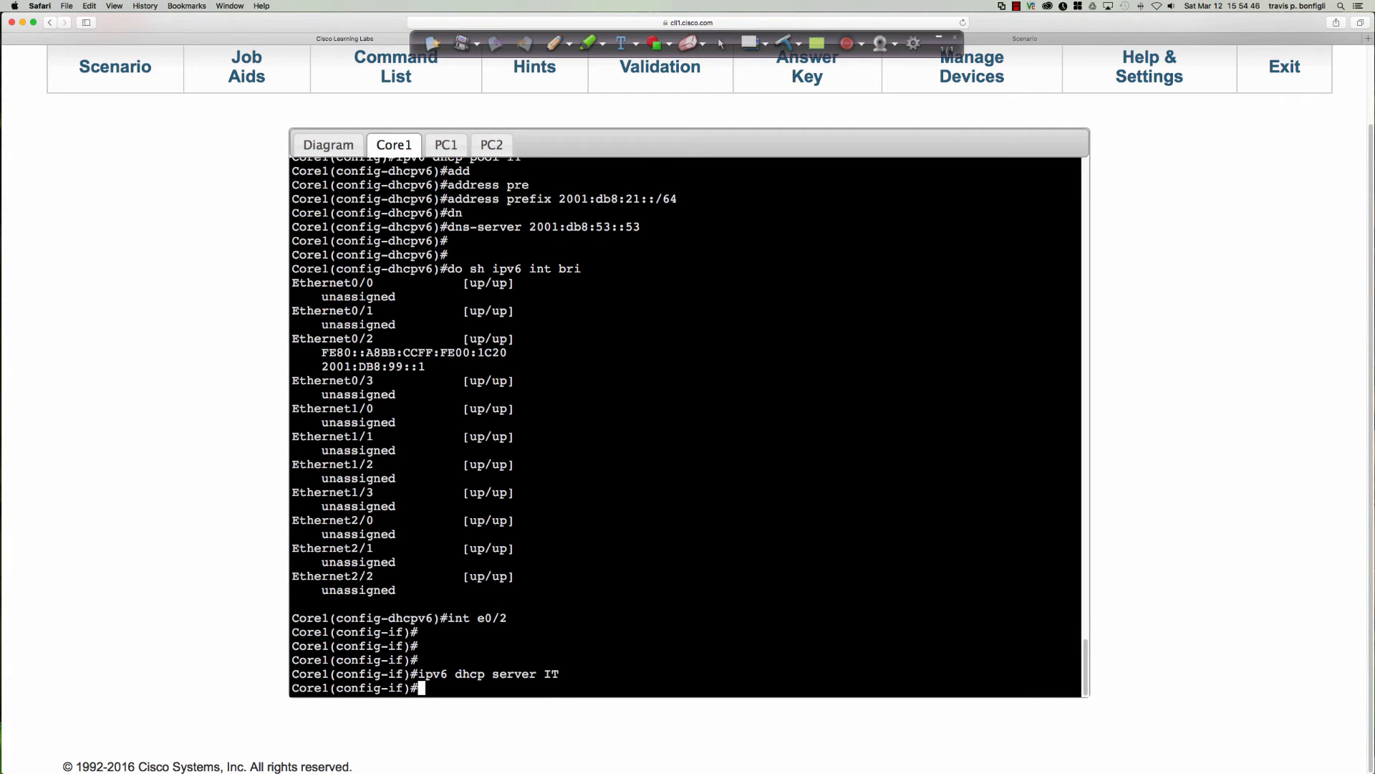
Exit configuration mode on Core1 and save the configuration to memory.
text(end)
key(Return)
text(wri mem)
key(Return)
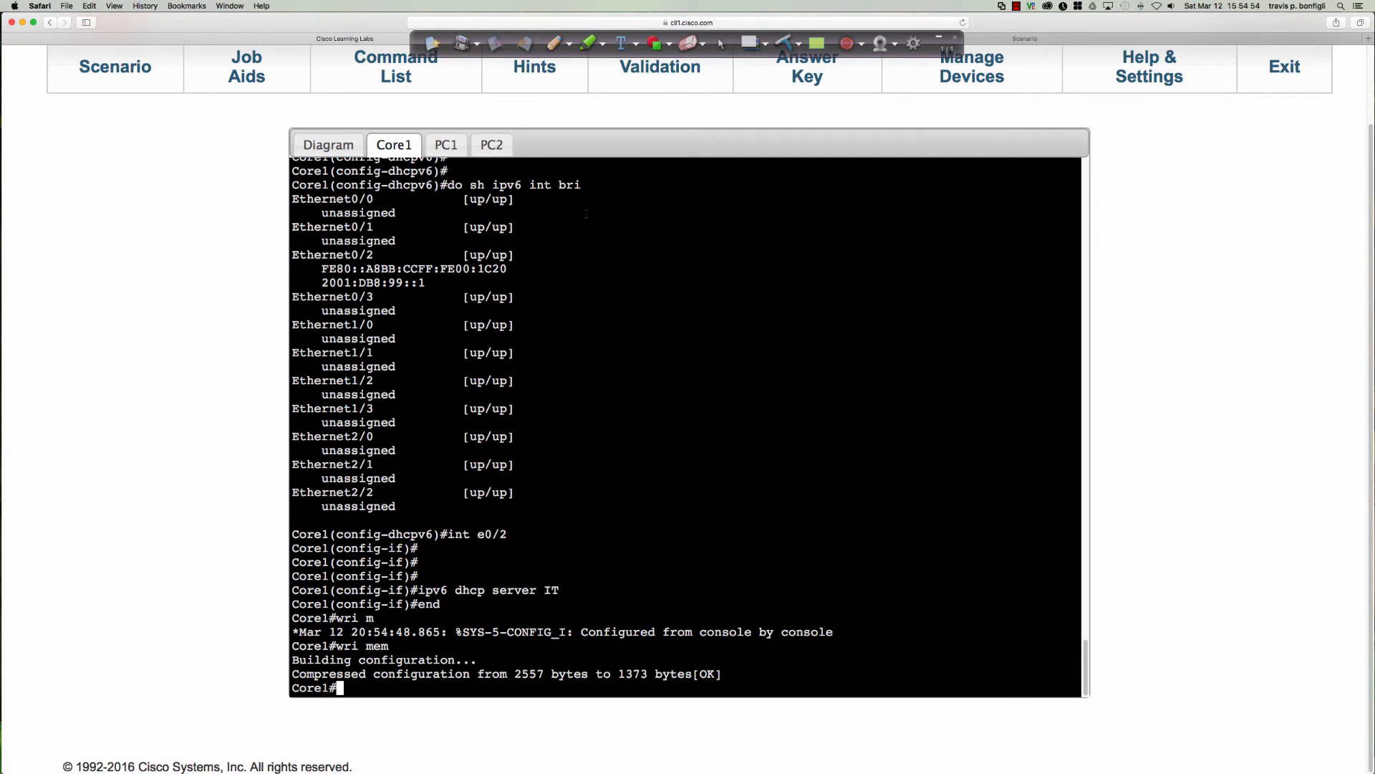
Open SW2's console from the topology diagram and enter global configuration mode.
click(328, 145)
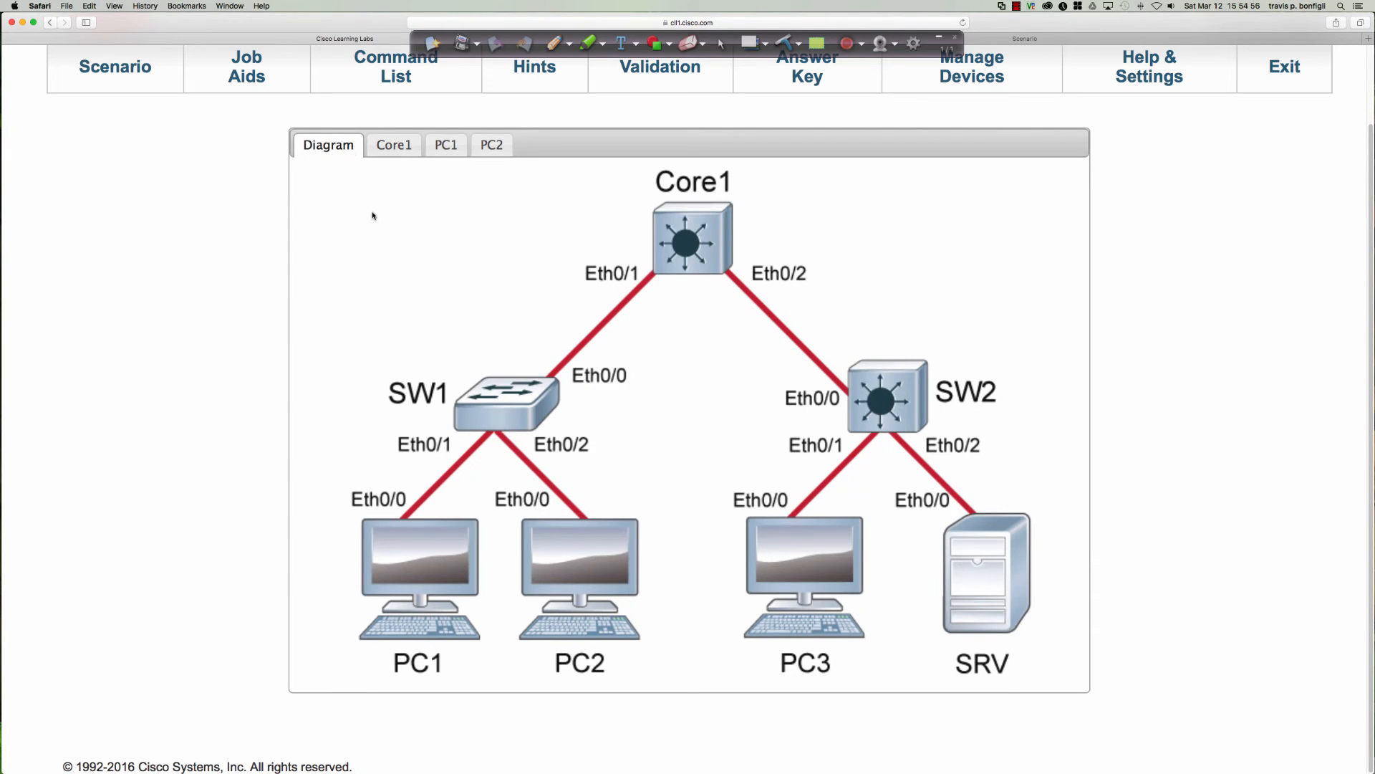
click(880, 401)
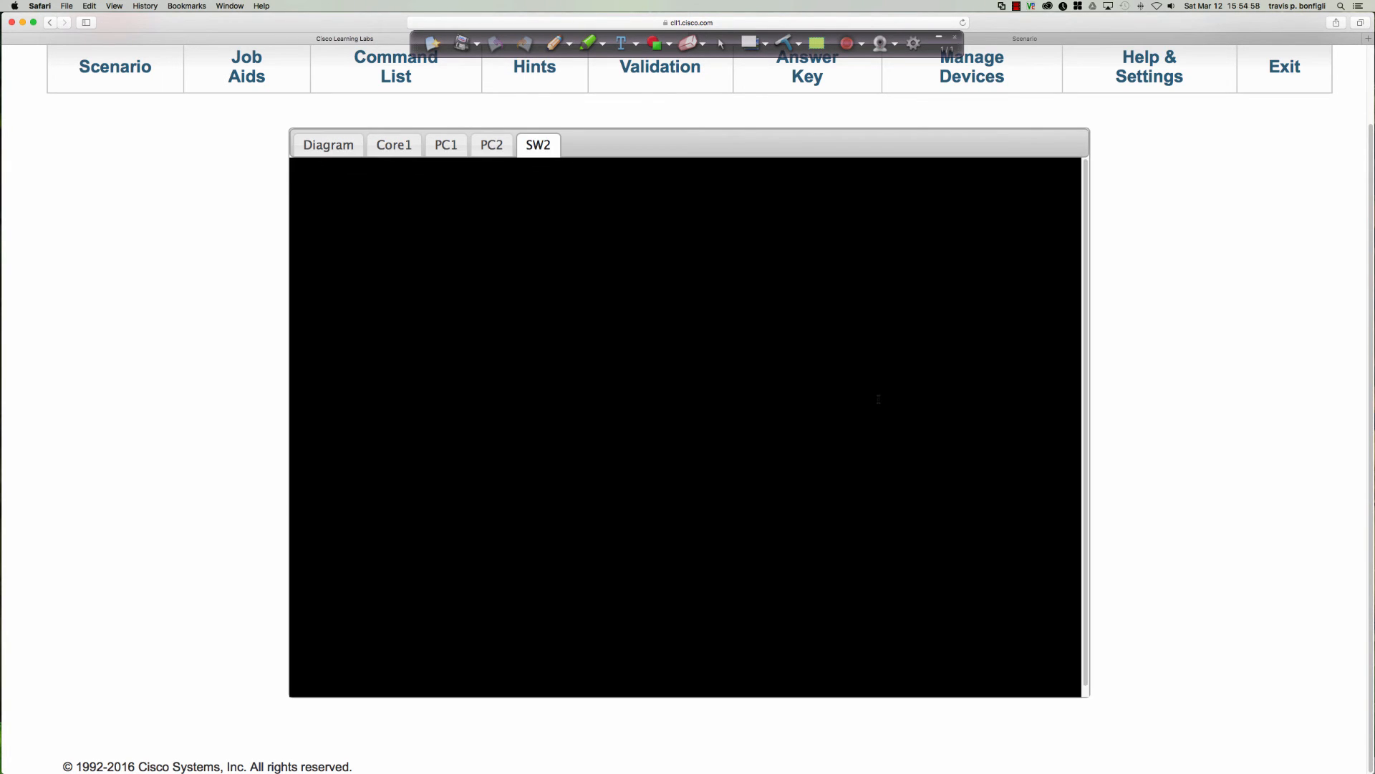
key(Return)
key(Return)
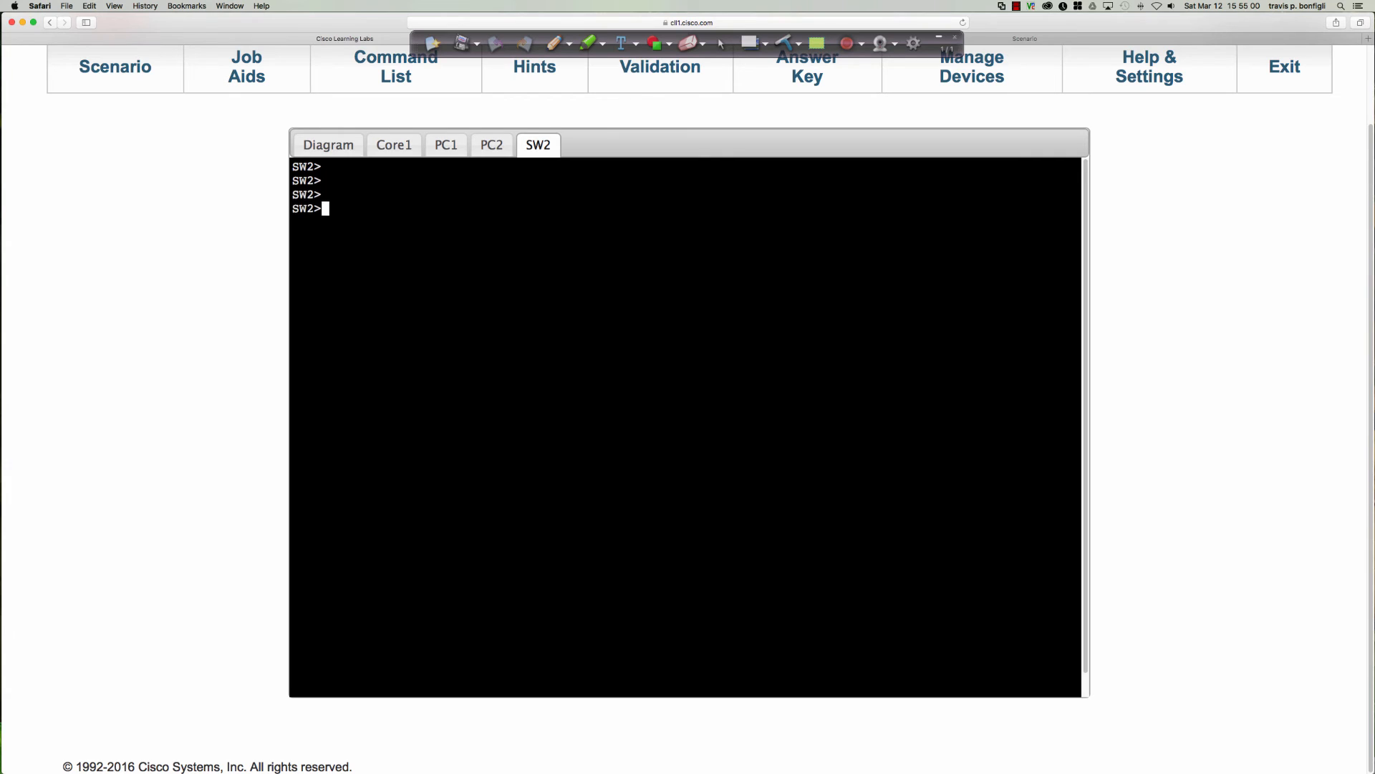
text(en)
key(Return)
text(conf t)
key(Return)
Display the lines of SW2's running configuration that contain "help" to check for a helper address.
key(Return)
key(Return)
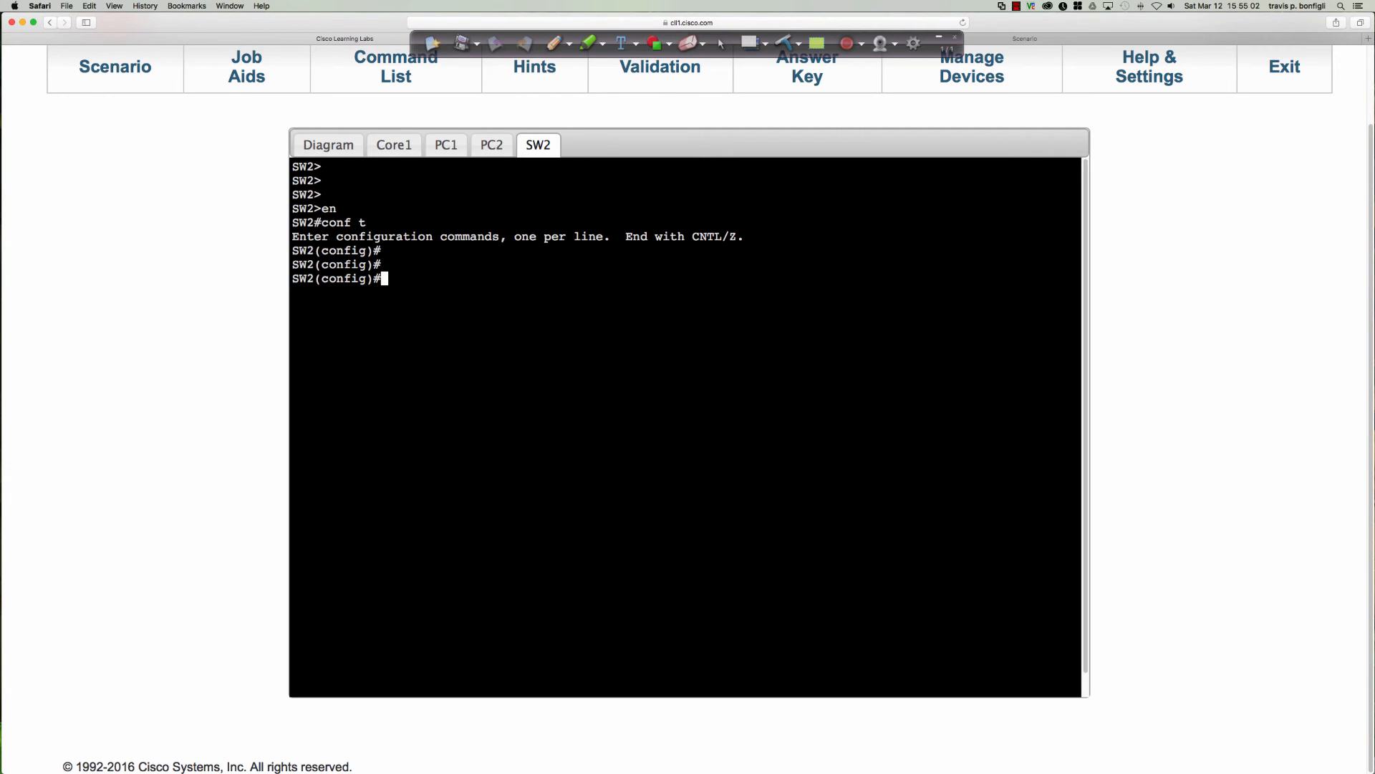
text(do sh run | inc help)
key(Return)
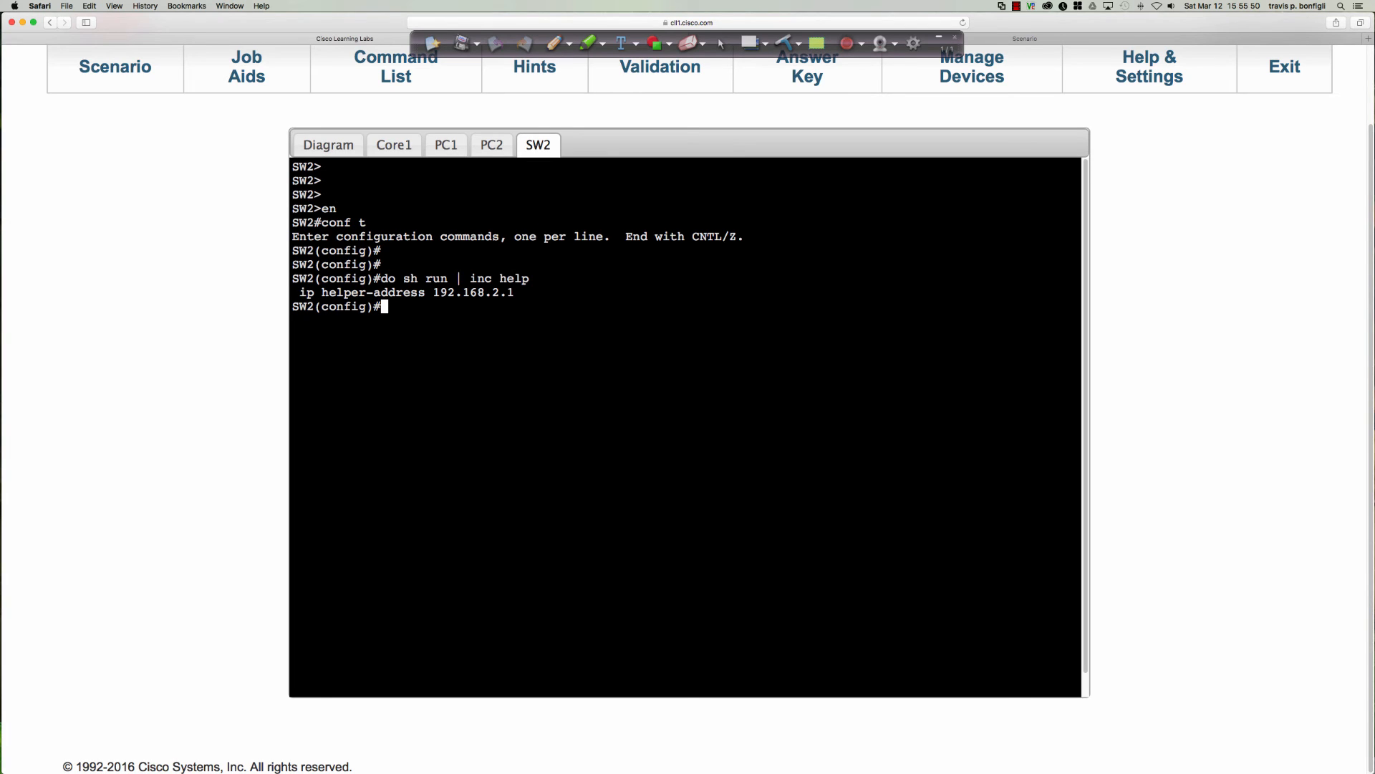
key(Return)
key(Return)
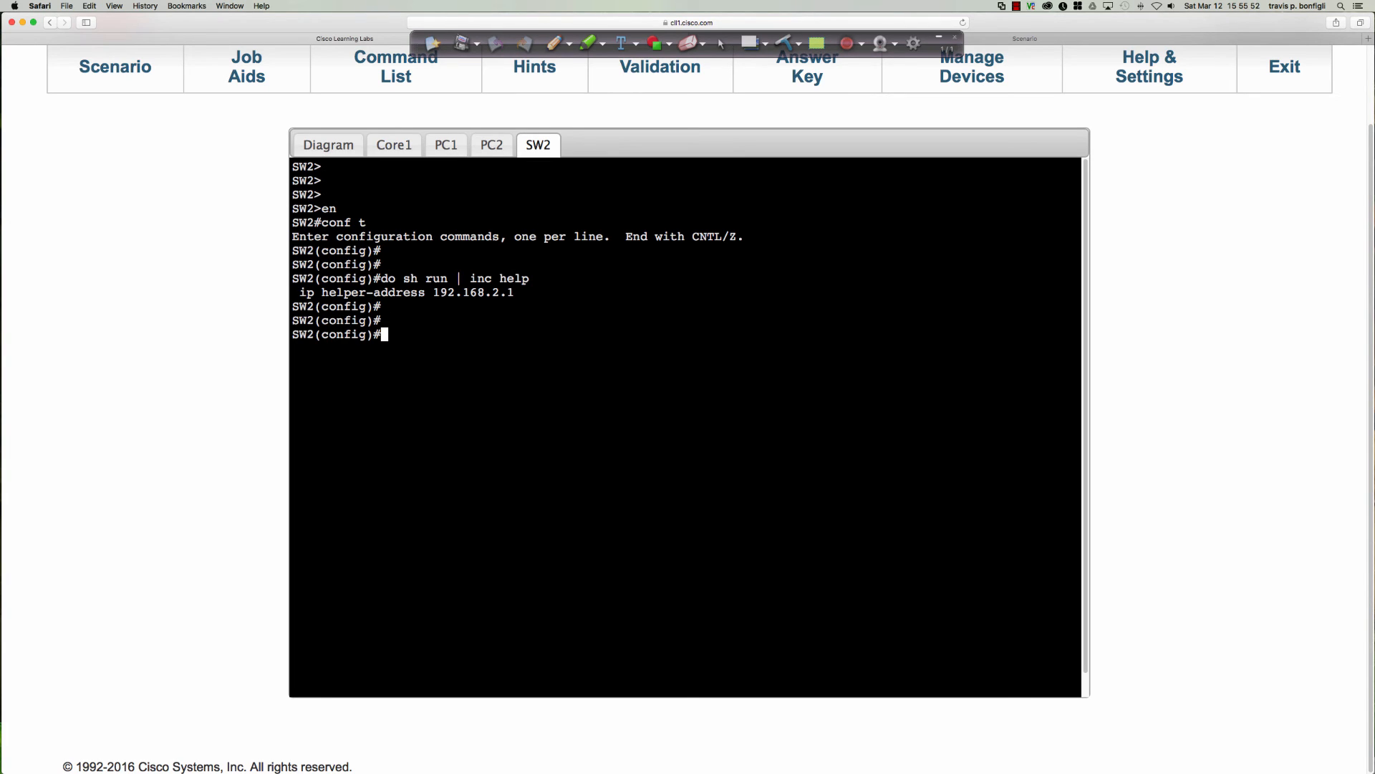
Display SW2's brief VLAN list to check the VLANs and their assigned ports.
text(do sh vlan bri)
key(Return)
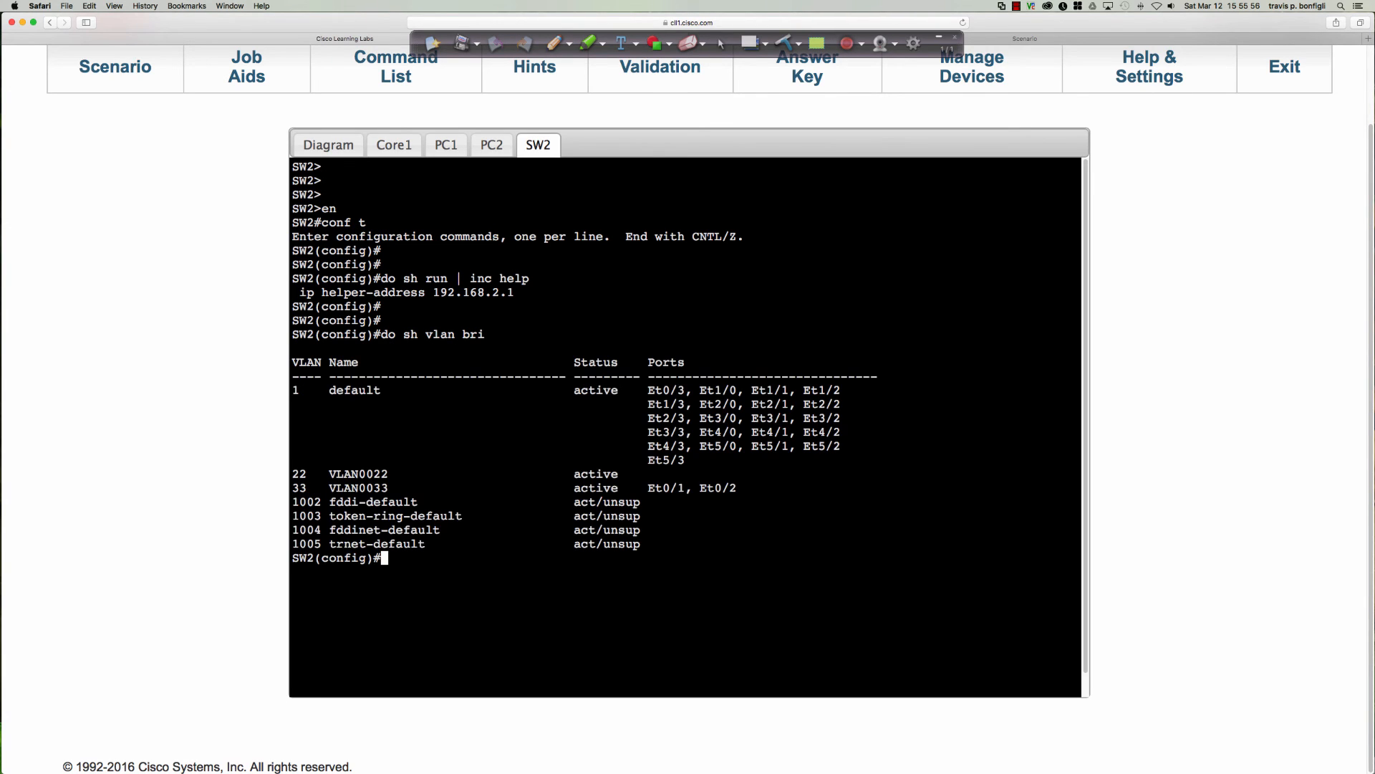
key(Return)
key(Return)
key(Return)
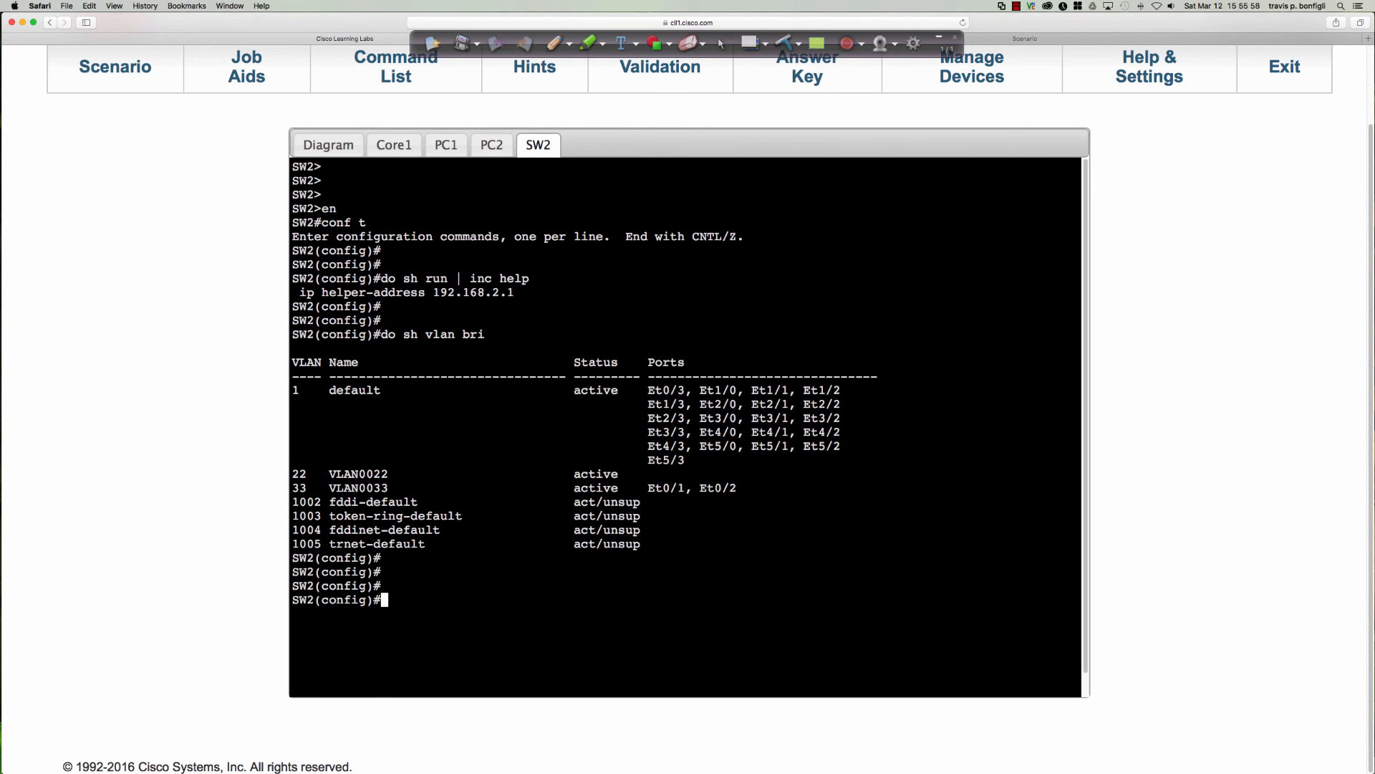
Display the running configuration of SW2's VLAN 33 interface.
text(do sh run int vlan 33)
key(Return)
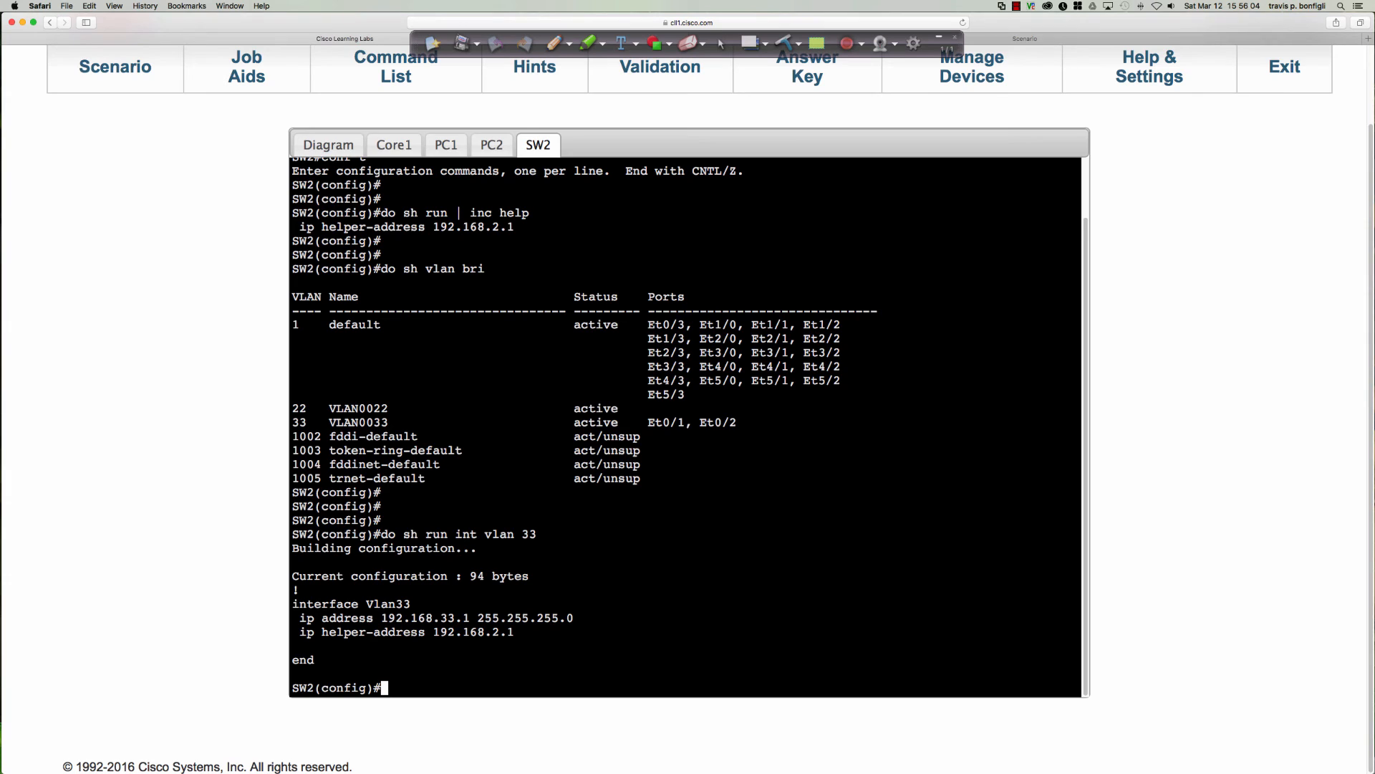
Enter SW2's VLAN 33 interface configuration and write an IPv6 DHCP relay destination command for 2001:db8:99::1.
text(int vlan 33)
key(Return)
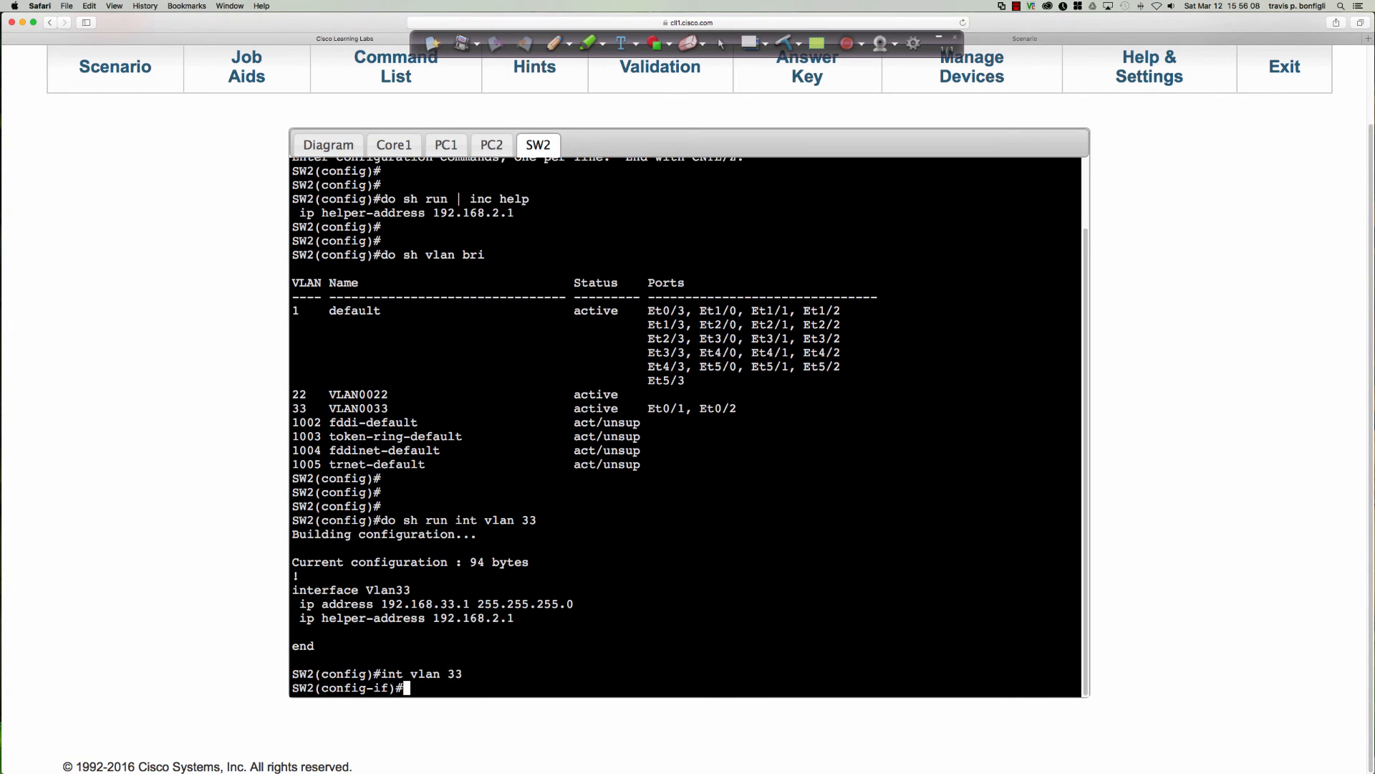
text(ipv6 dhcp relay des)
key(Tab)
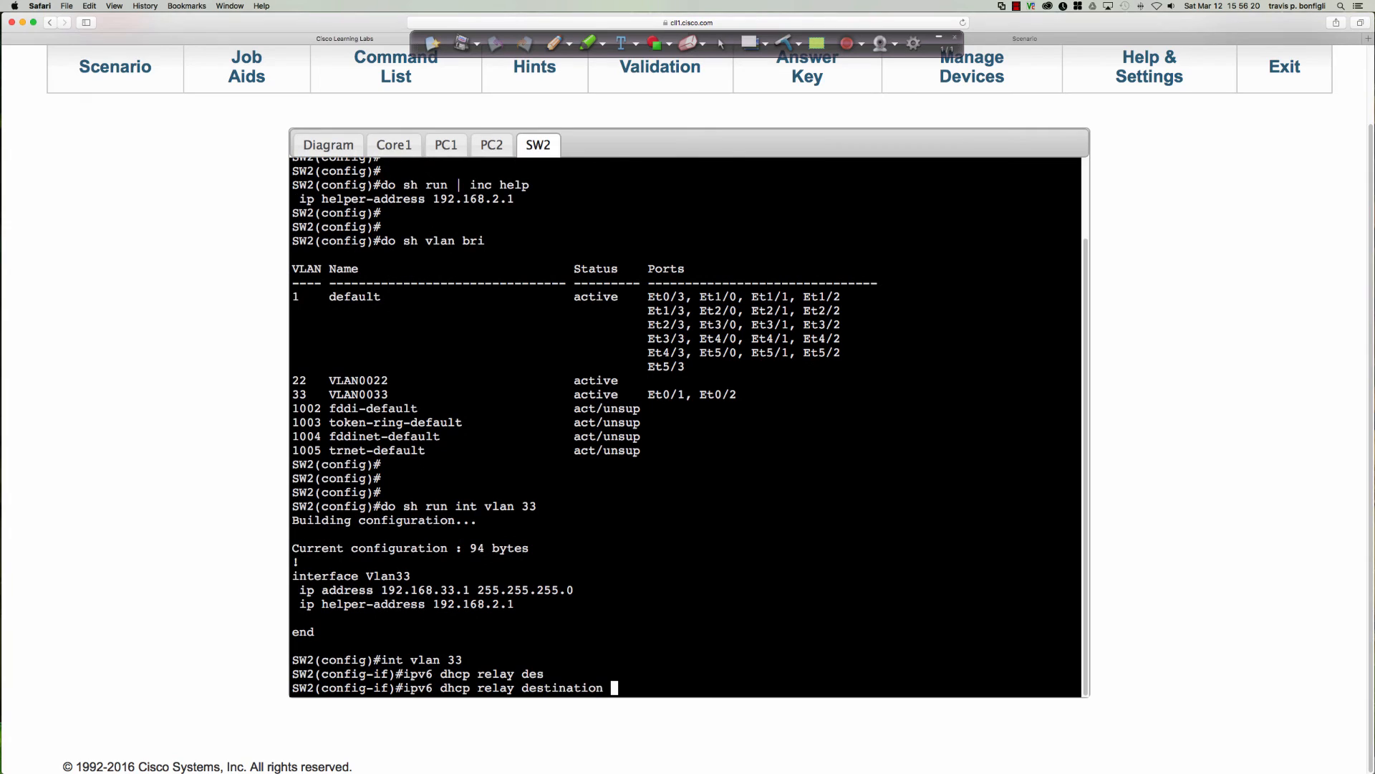
text(2001:db8:99::1)
Check the relay destination against Core1's Ethernet0/2 global address and submit the relay command on SW2.
click(409, 147)
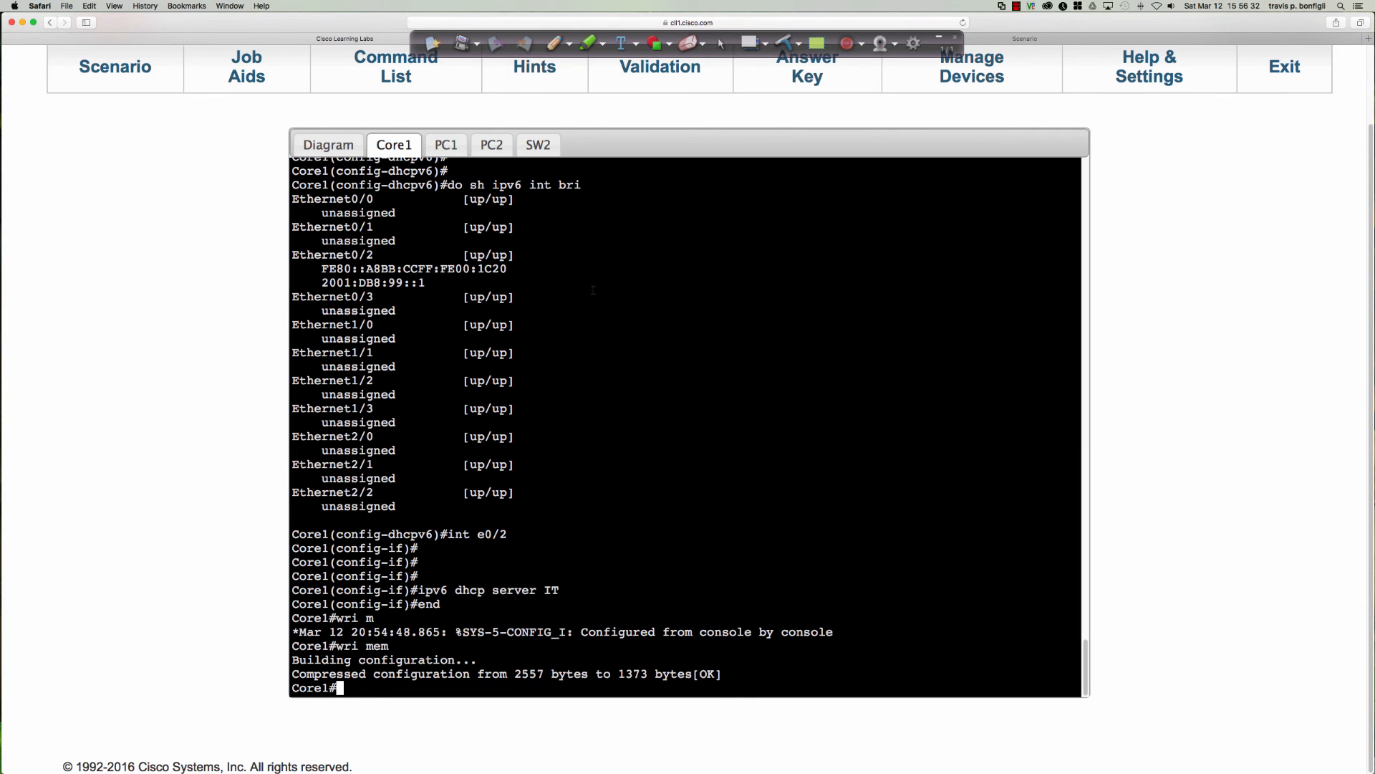
drag(430, 282, 329, 283)
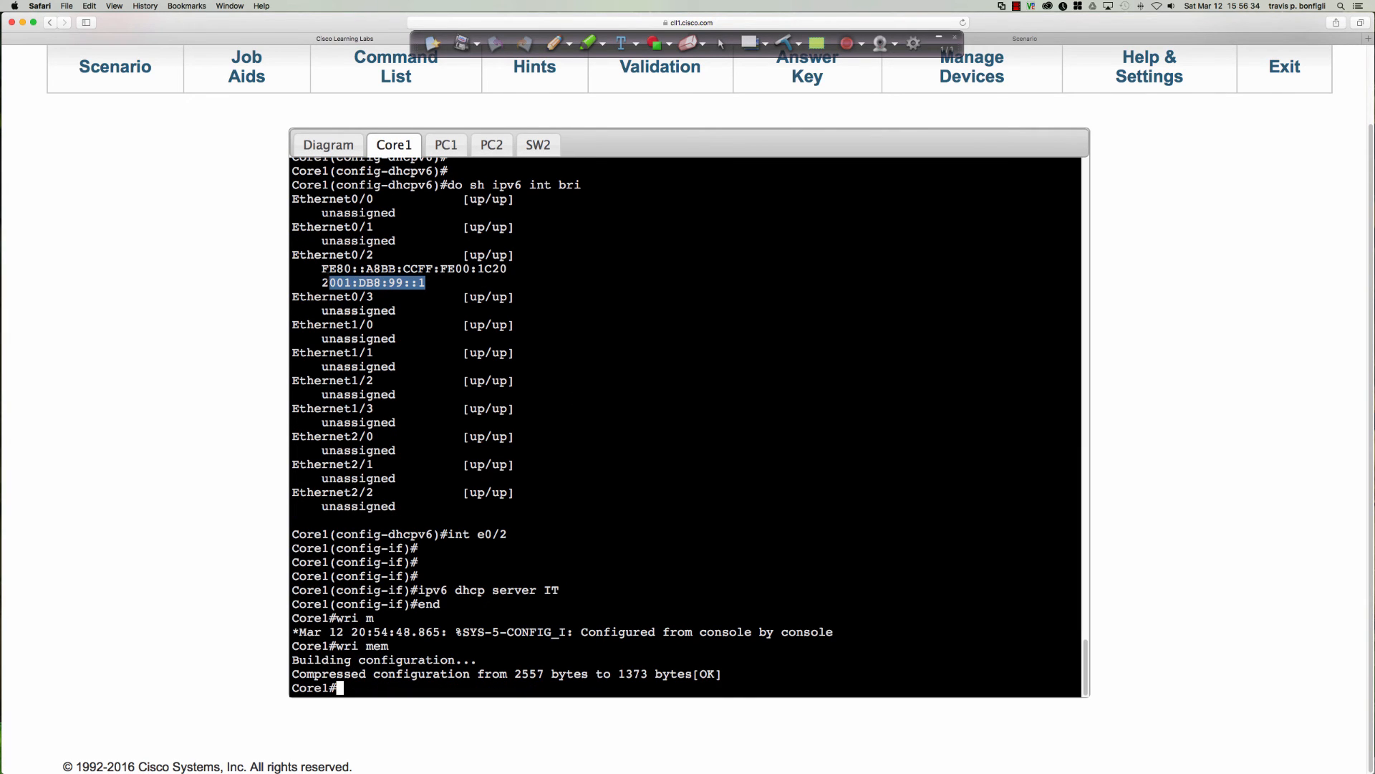
click(538, 145)
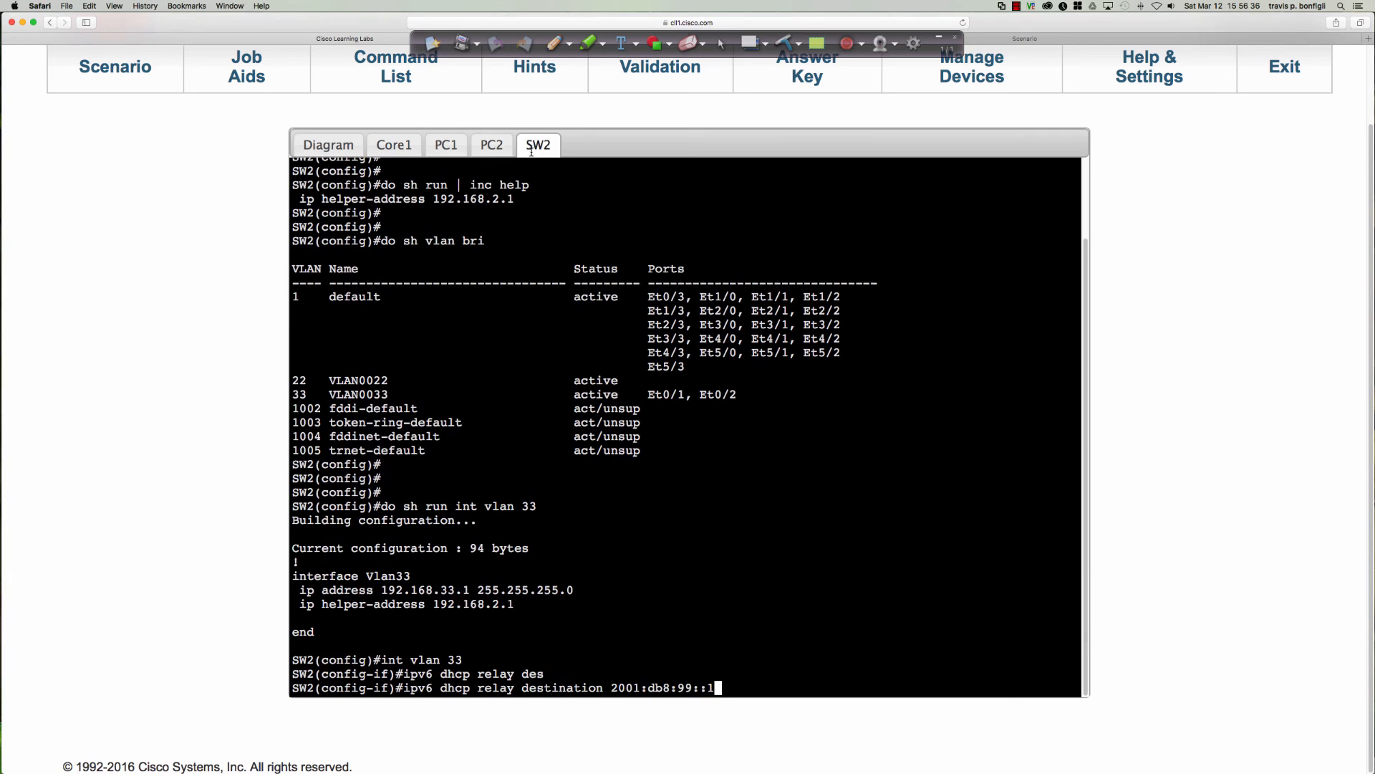
key(Return)
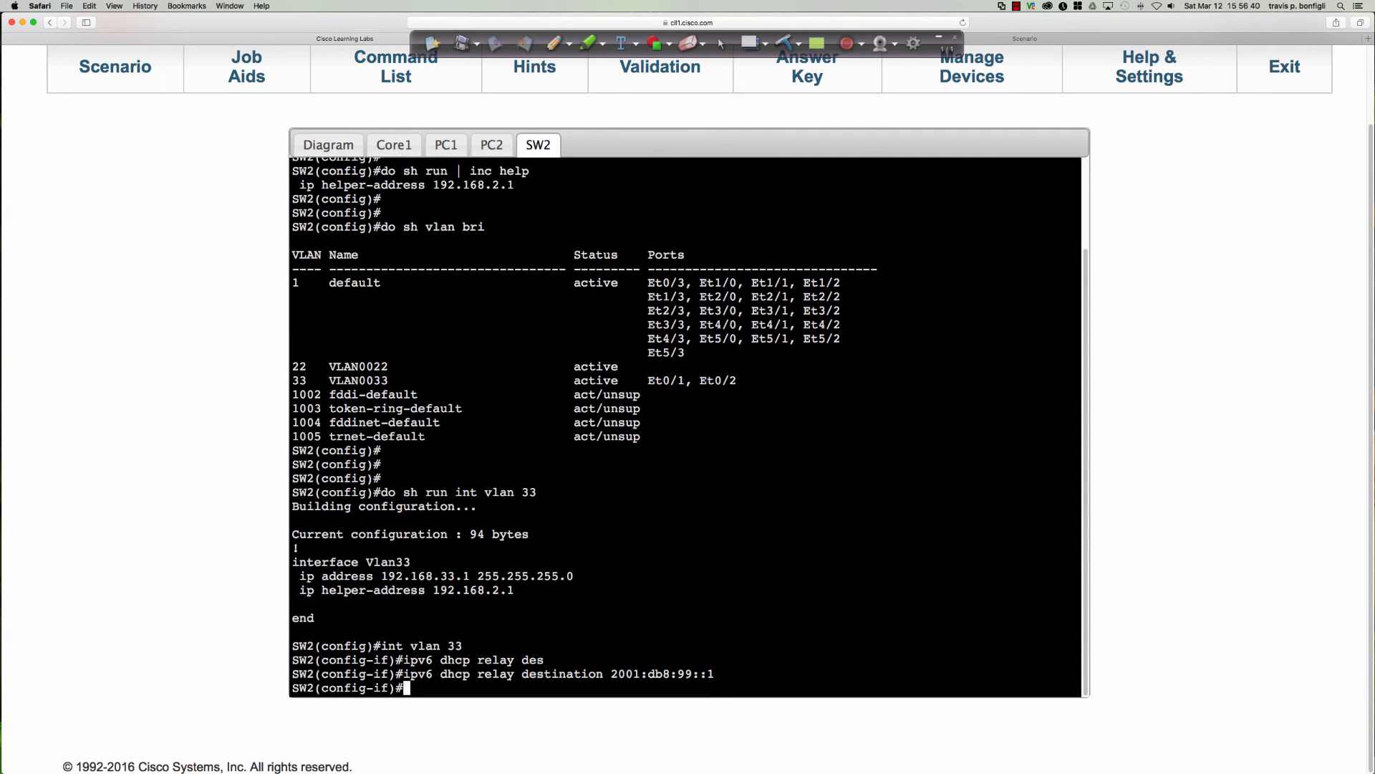
Assign the IPv6 address 2001:db8:21::1/64 to SW2's VLAN 33 interface.
text(ipv6 add)
key(Tab)
text(2001:)
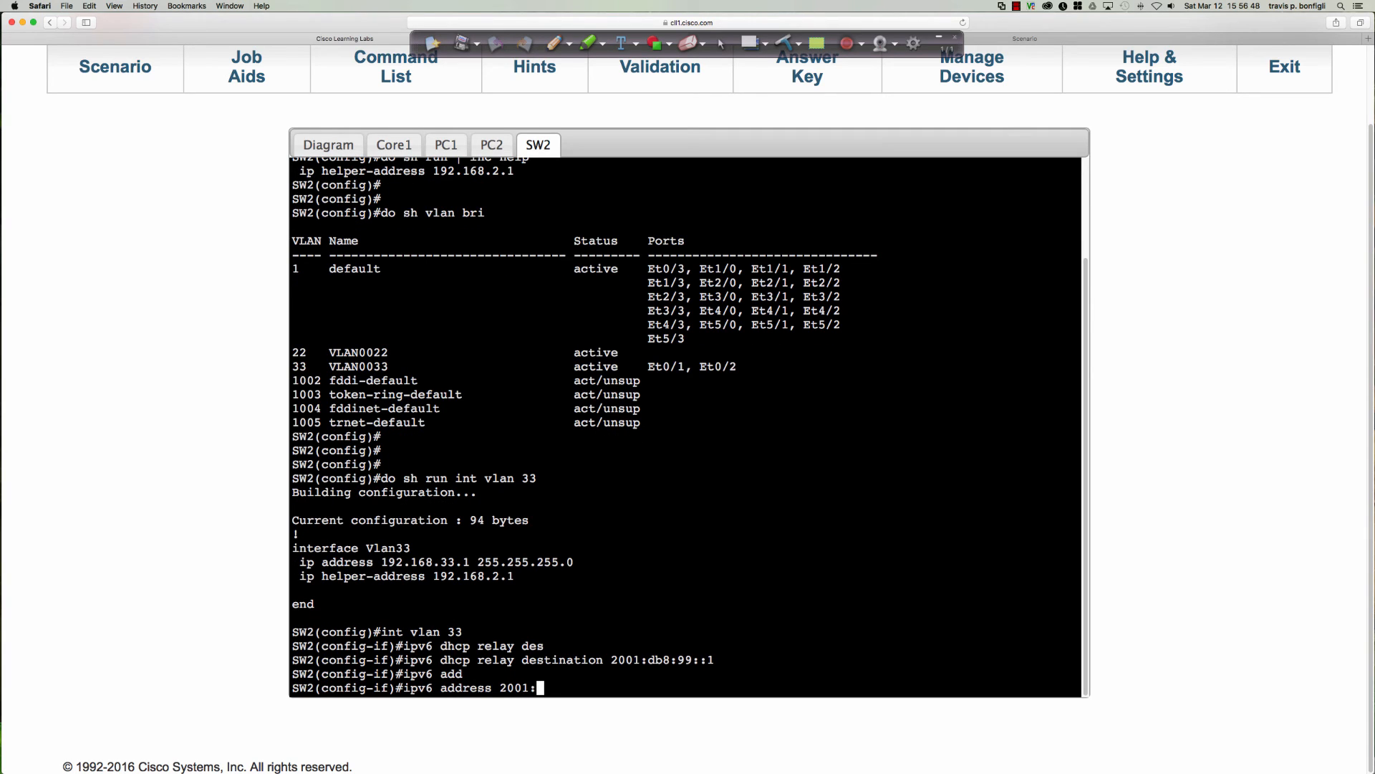
text(db8:21::1/64)
key(Return)
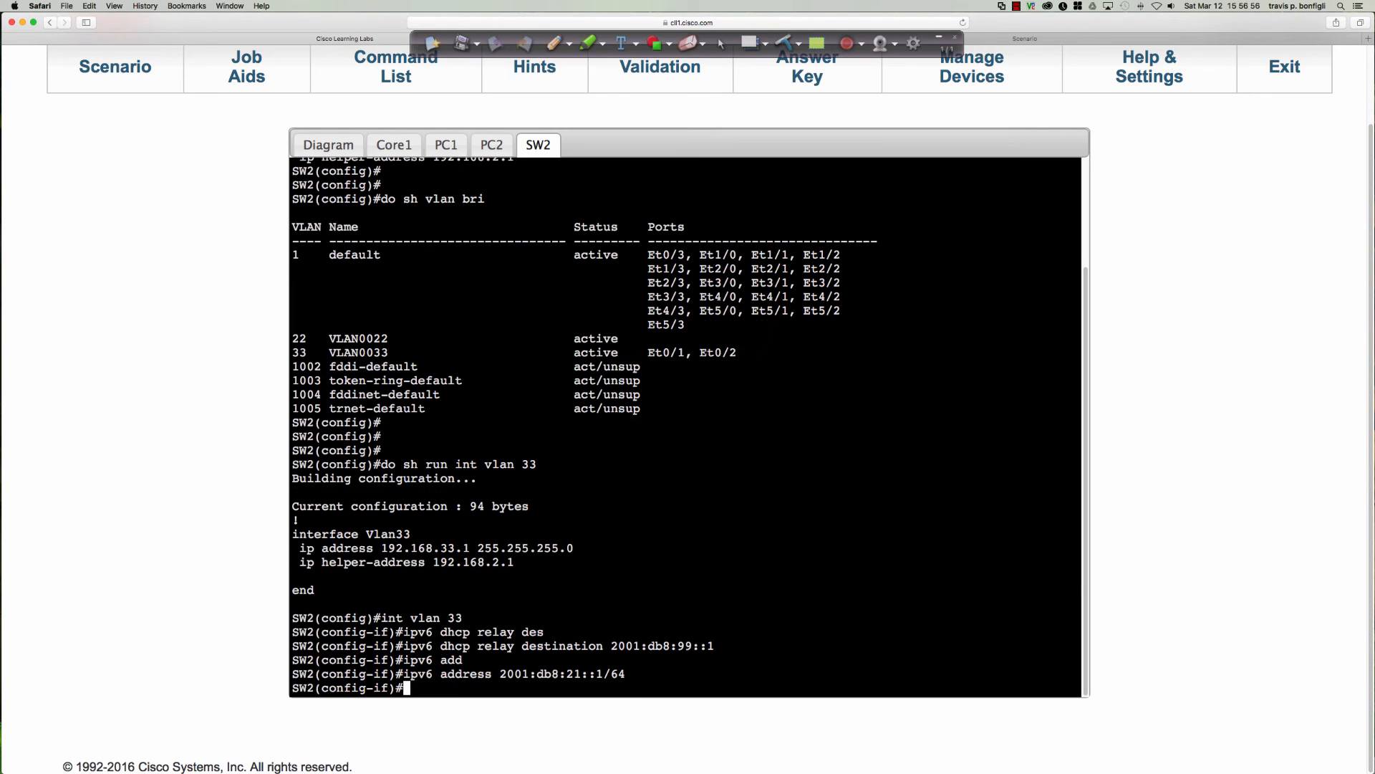
Leave configuration mode on SW2 and save its configuration to memory.
text(end)
key(Return)
text(wri mem)
key(Return)
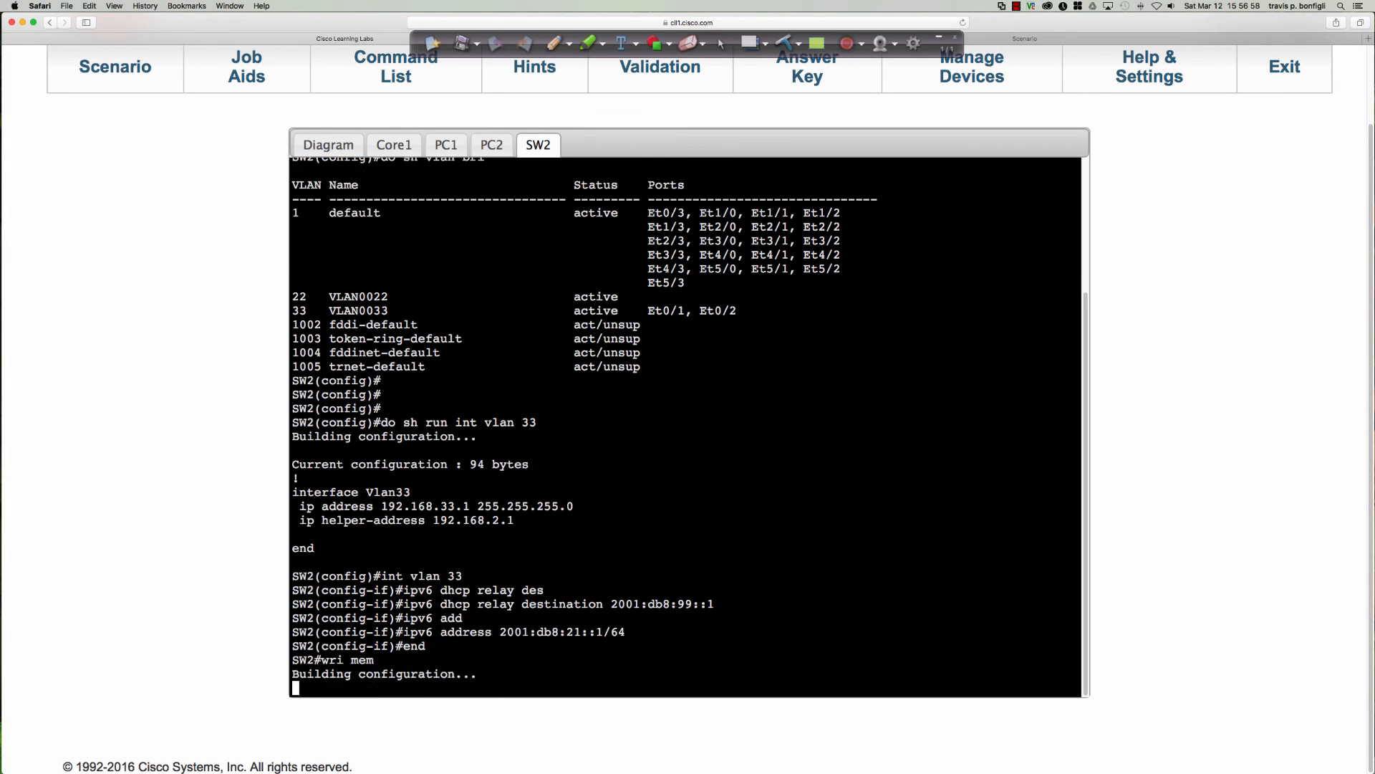
Display the running configuration of SW2's VLAN 33 interface to verify the IPv6 address and relay destination.
key(Return)
key(Return)
key(Return)
key(Return)
key(Return)
key(Return)
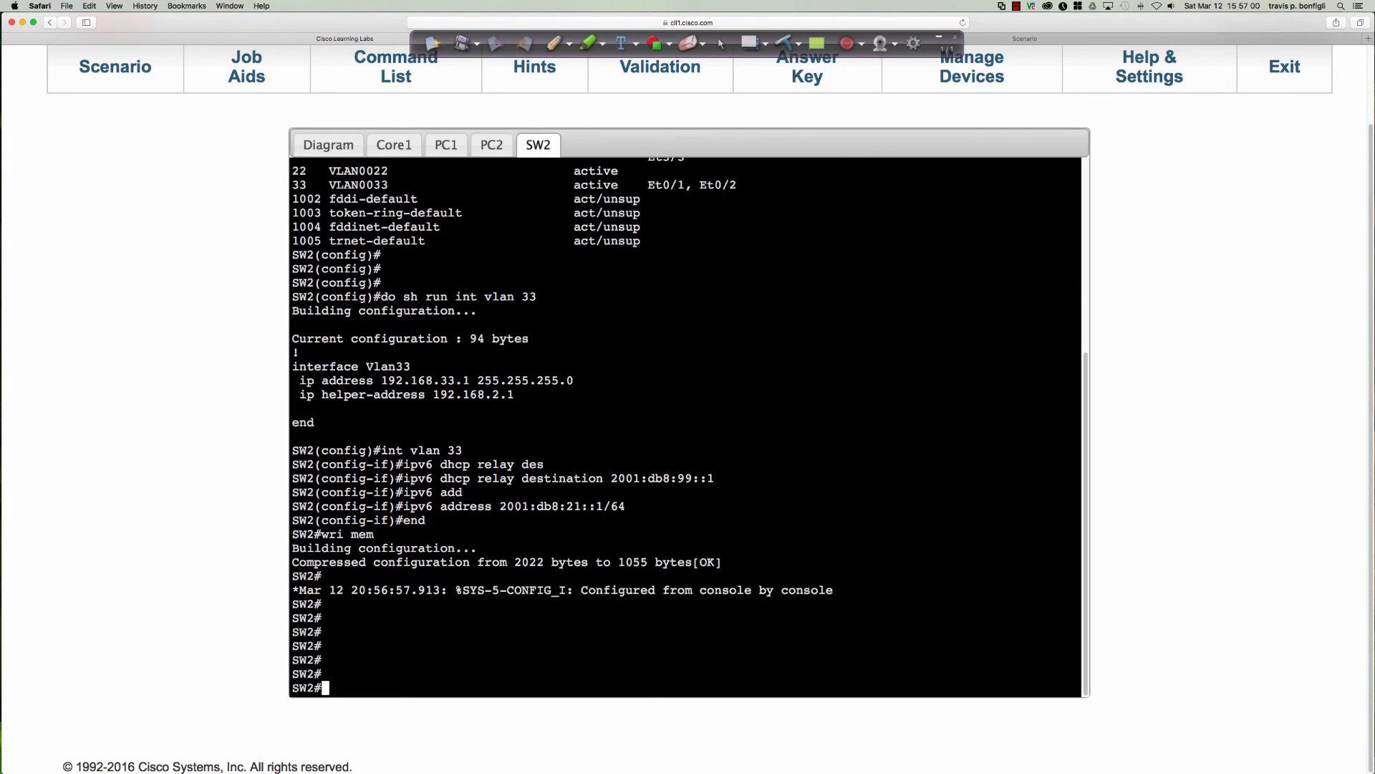
text(sh run int vlan 33)
key(Return)
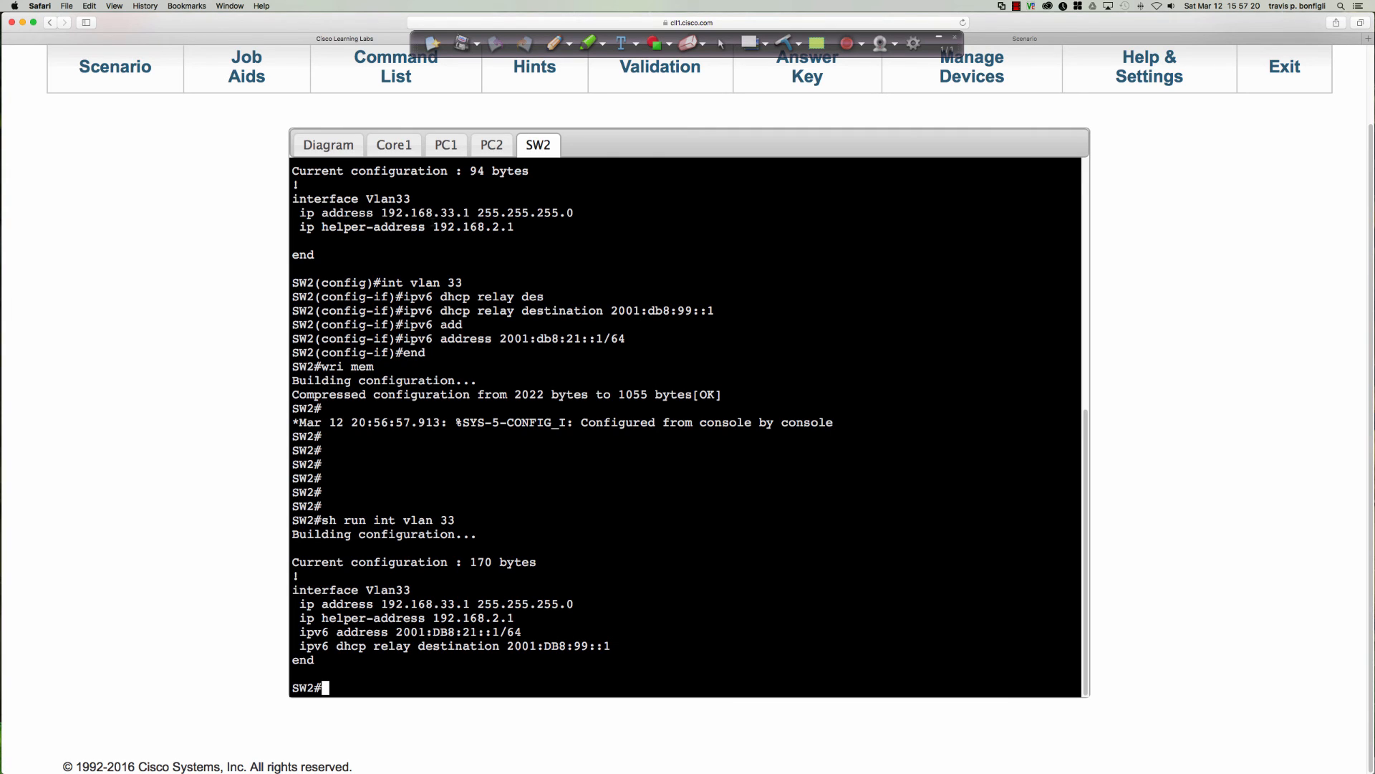
Open PC3's console from the network diagram and enter global configuration mode.
click(319, 147)
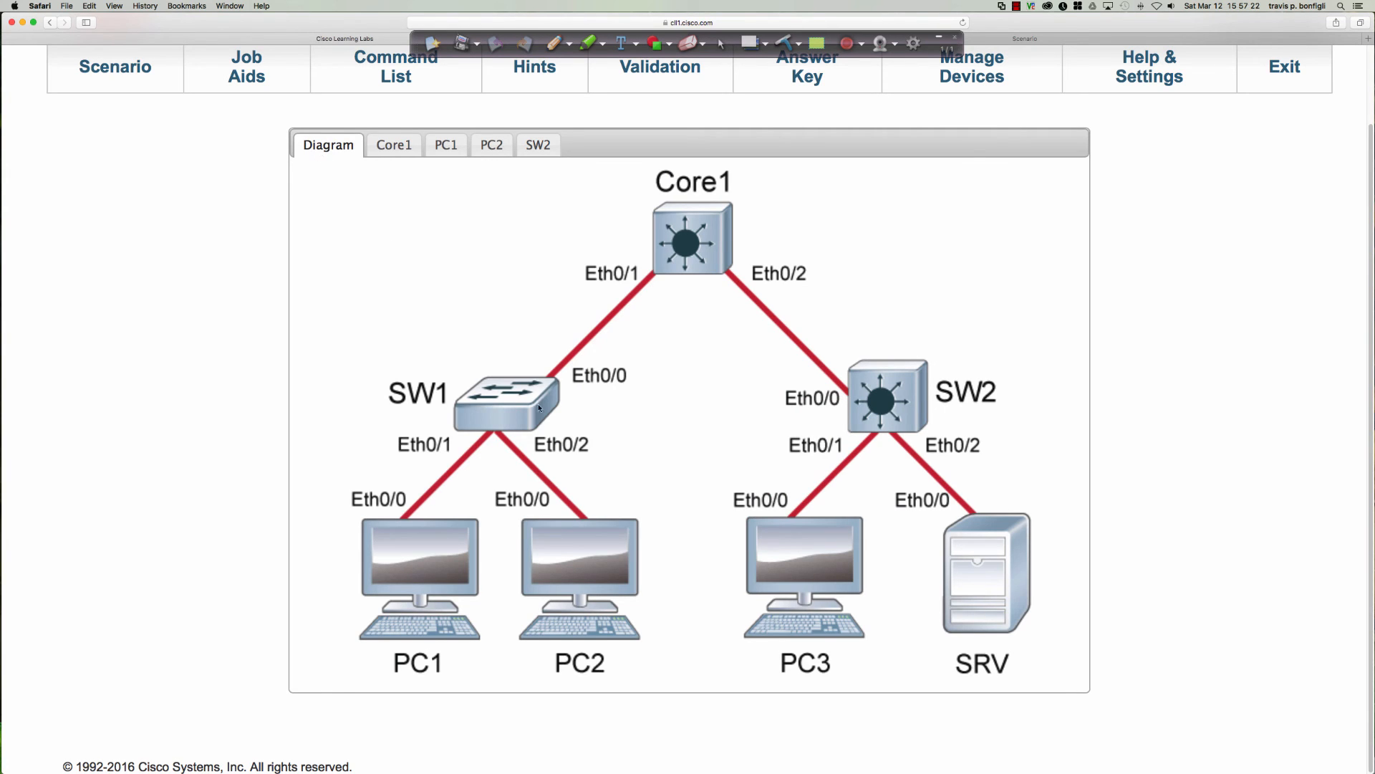
click(769, 558)
key(Return)
key(Return)
key(Return)
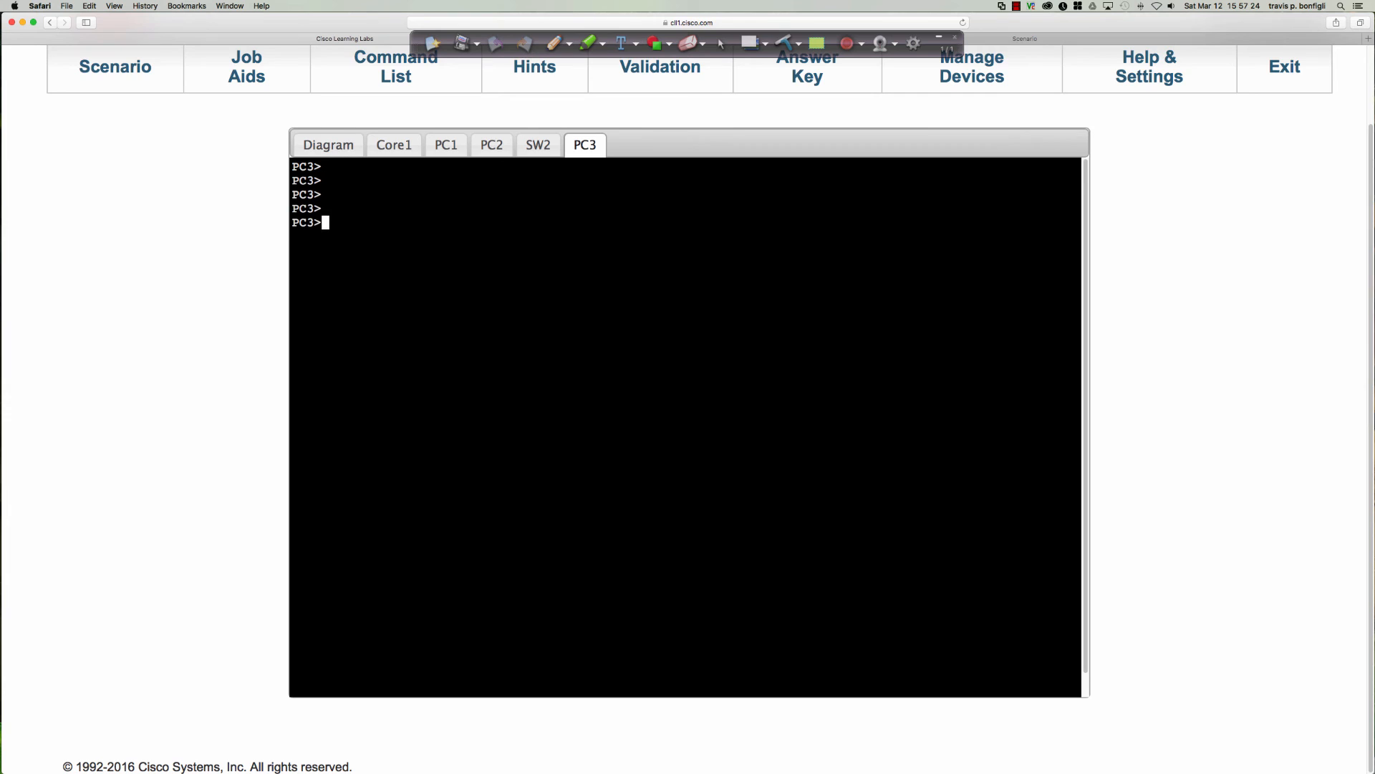
text(en)
key(Return)
text(conf t)
key(Return)
Enter PC3's Ethernet0/0 interface configuration and display that interface's running configuration.
key(Return)
key(Return)
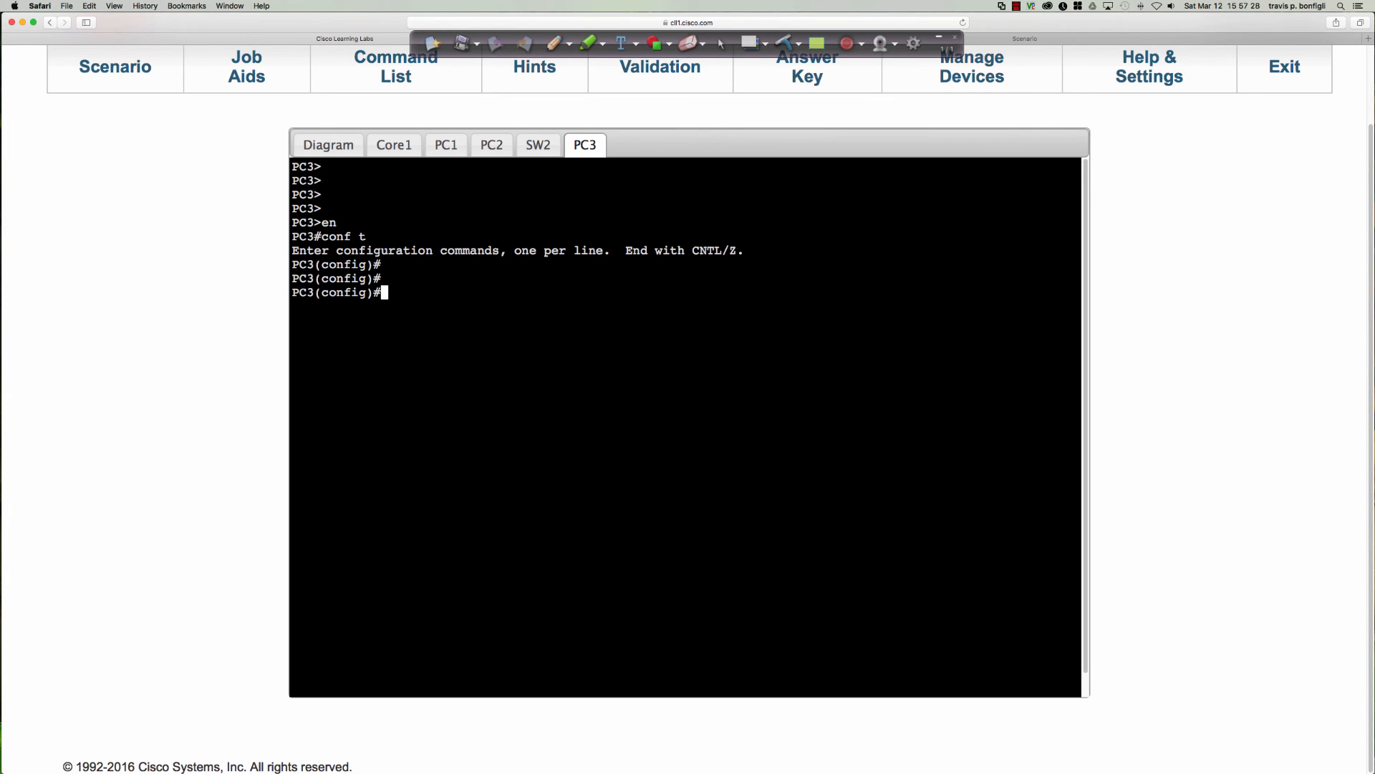
text(int e0/0)
key(Return)
text(do sh run int )
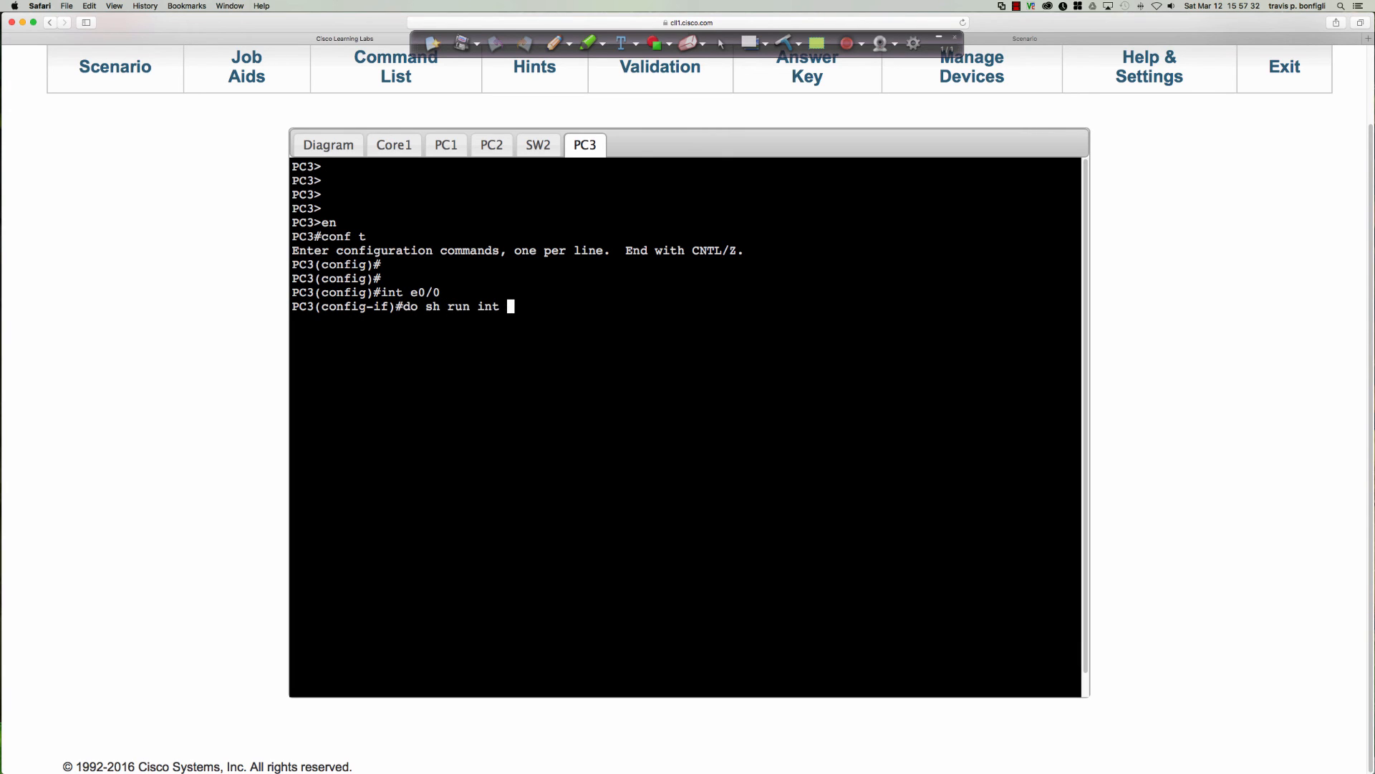
text(e0/0)
key(Return)
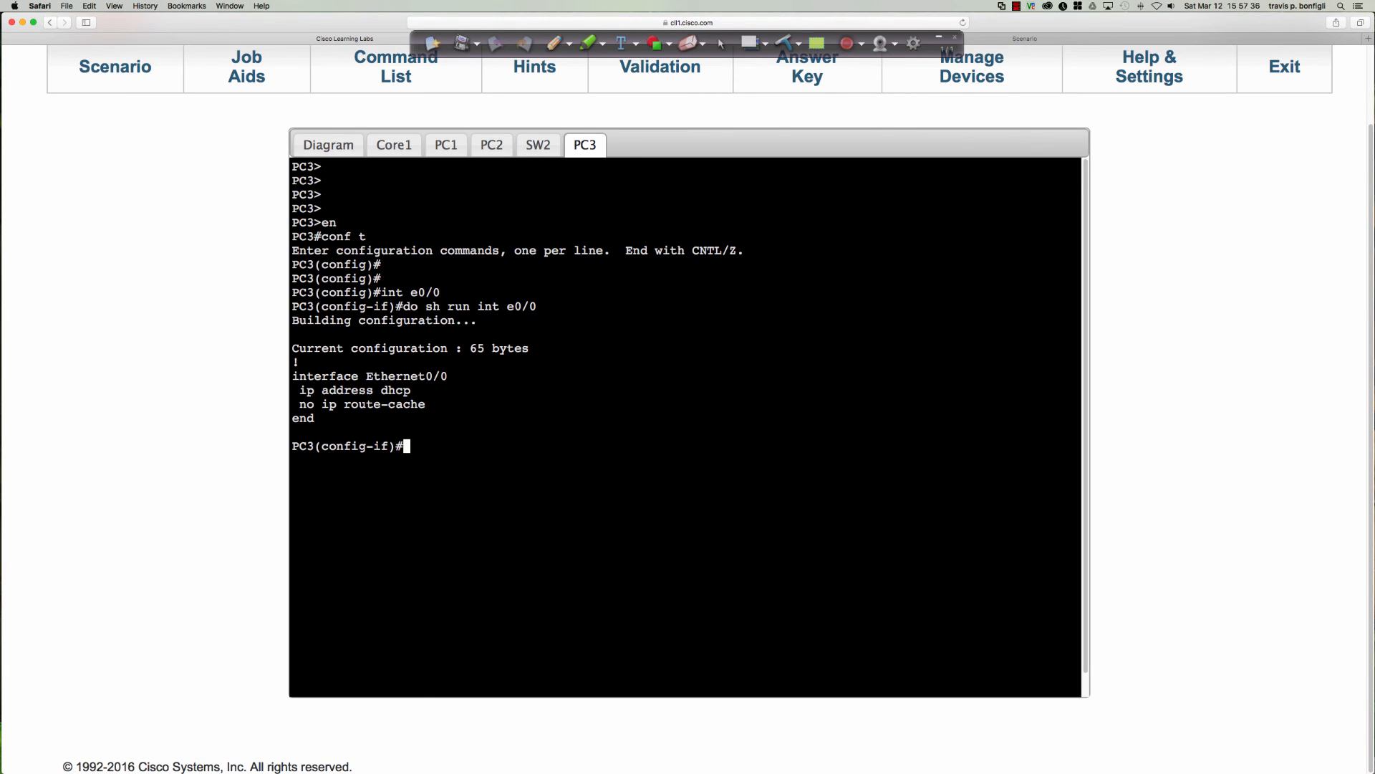
Enable IPv6 on PC3's Ethernet0/0 and set its IPv6 address to be acquired through DHCP.
text(ipv6 en)
key(Tab)
key(Return)
text(ipv)
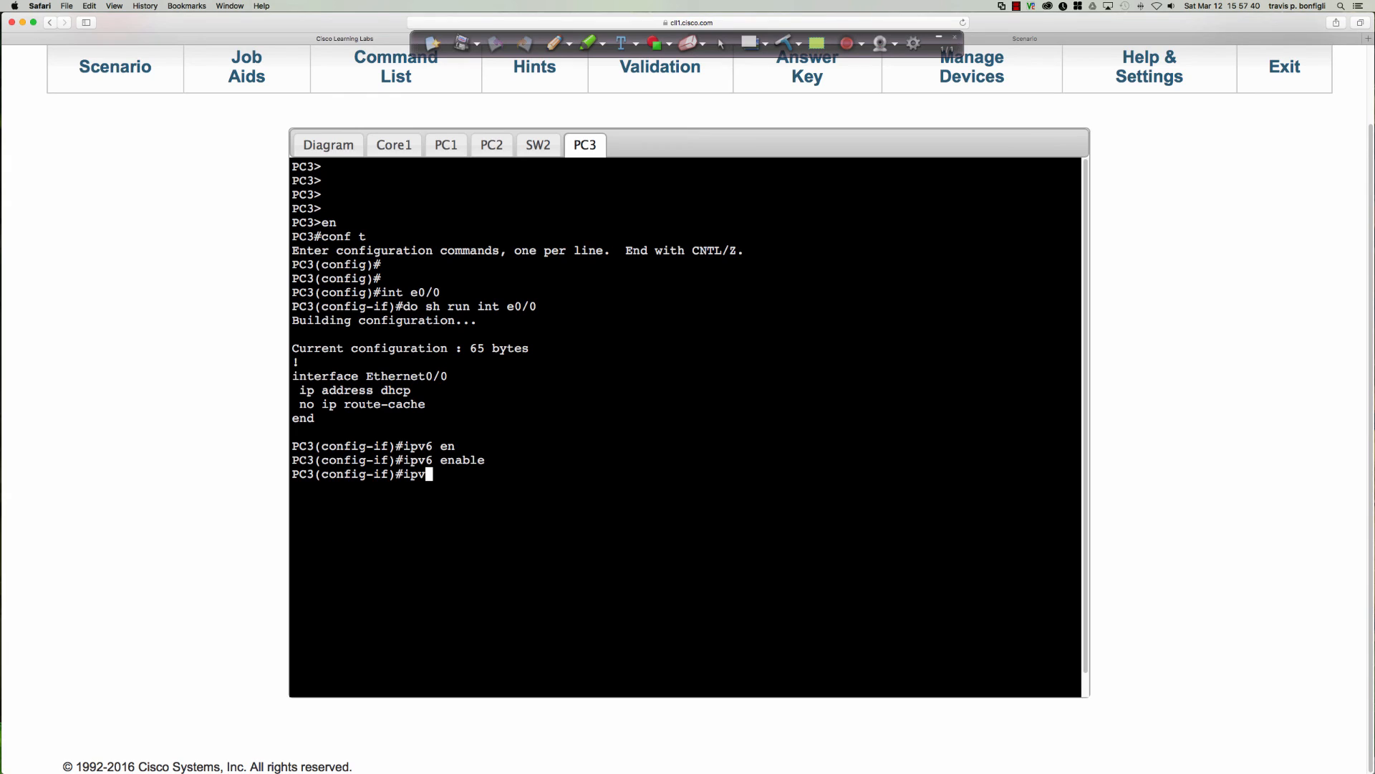
text(6 ad)
key(Tab)
text(dh)
key(Tab)
key(Return)
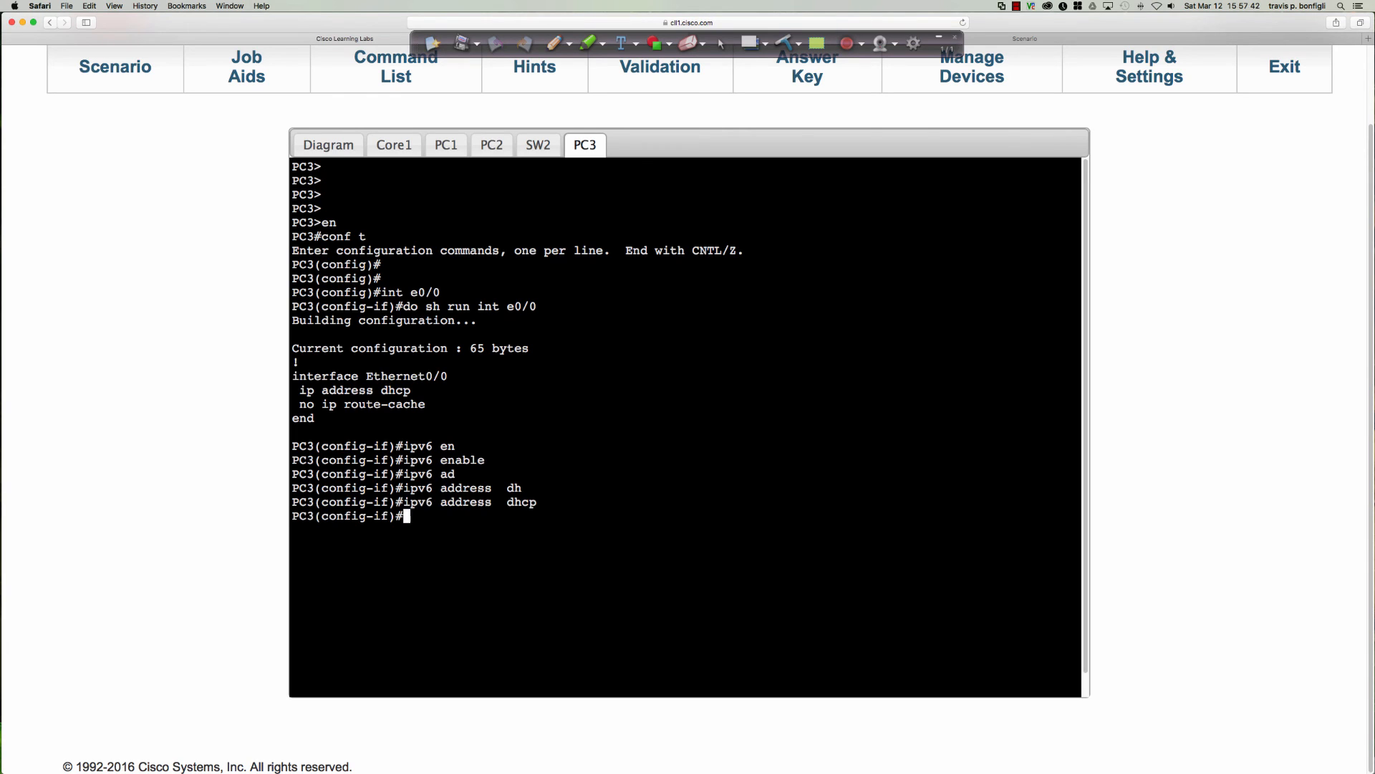
Display PC3's brief IPv6 interface list repeatedly to check the address on Ethernet0/0.
text(do sh ipv6 int bri)
key(Return)
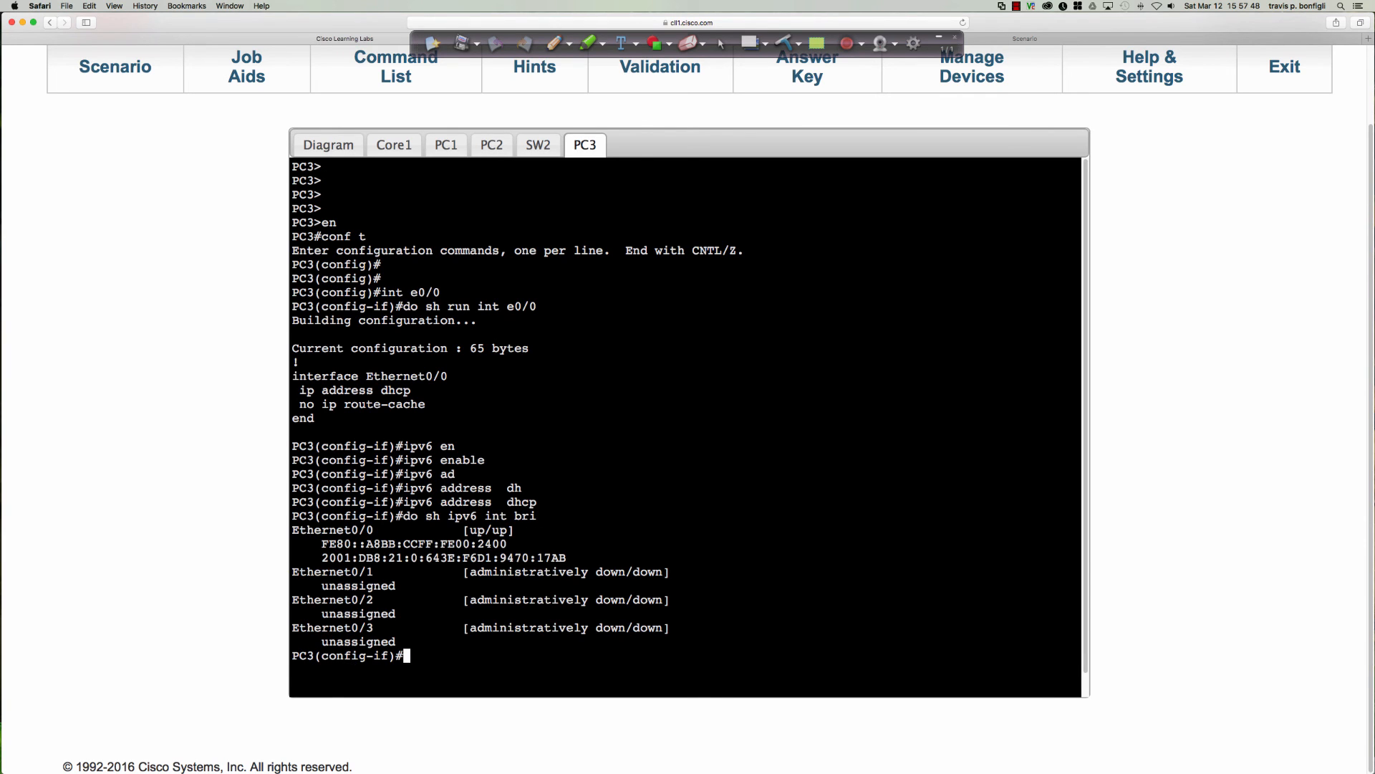
key(Up)
key(Return)
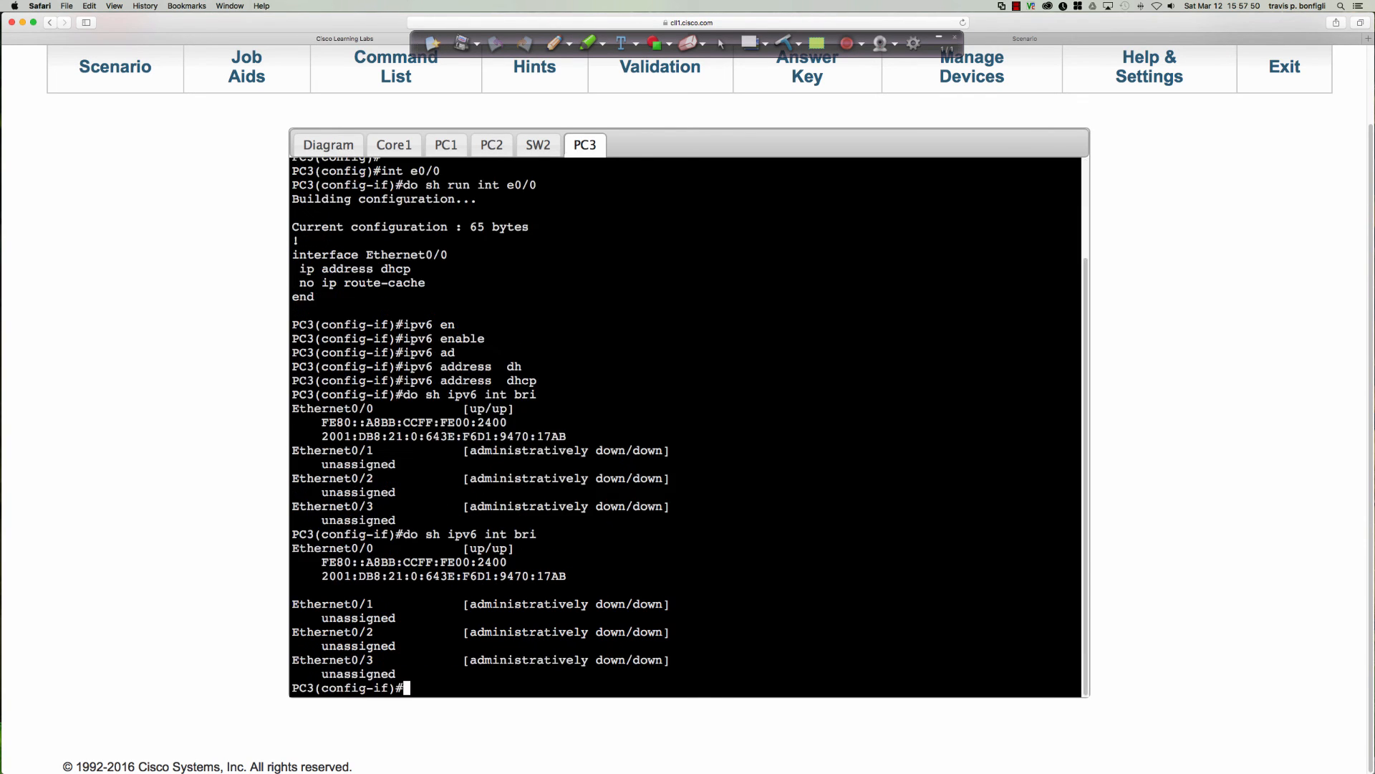
key(Up)
key(Return)
Display PC3's brief IPv4 interface list to check the address on Ethernet0/0.
key(Up)
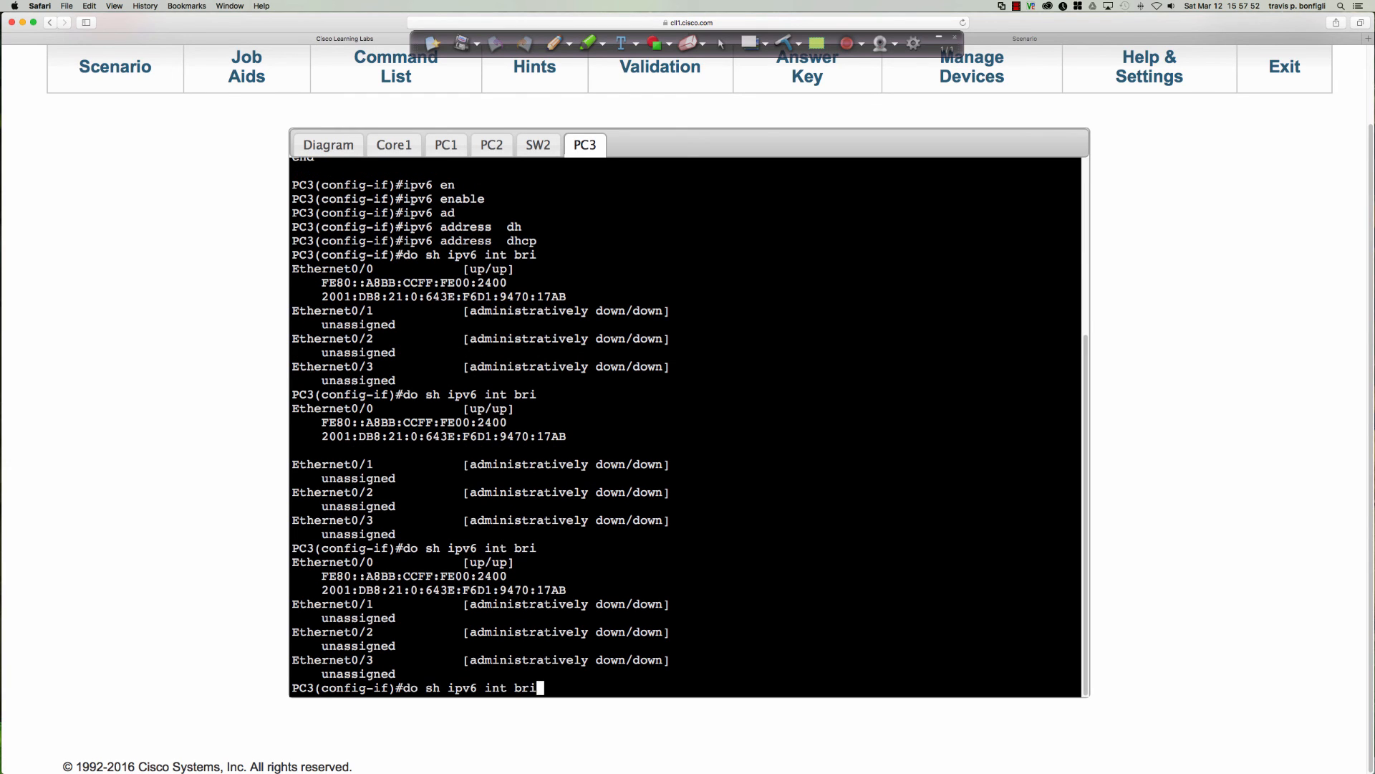
key(Left)
key(Left)
key(Left)
key(Left)
key(Left)
key(Left)
key(Left)
key(Left)
key(BackSpace)
key(BackSpace)
key(Return)
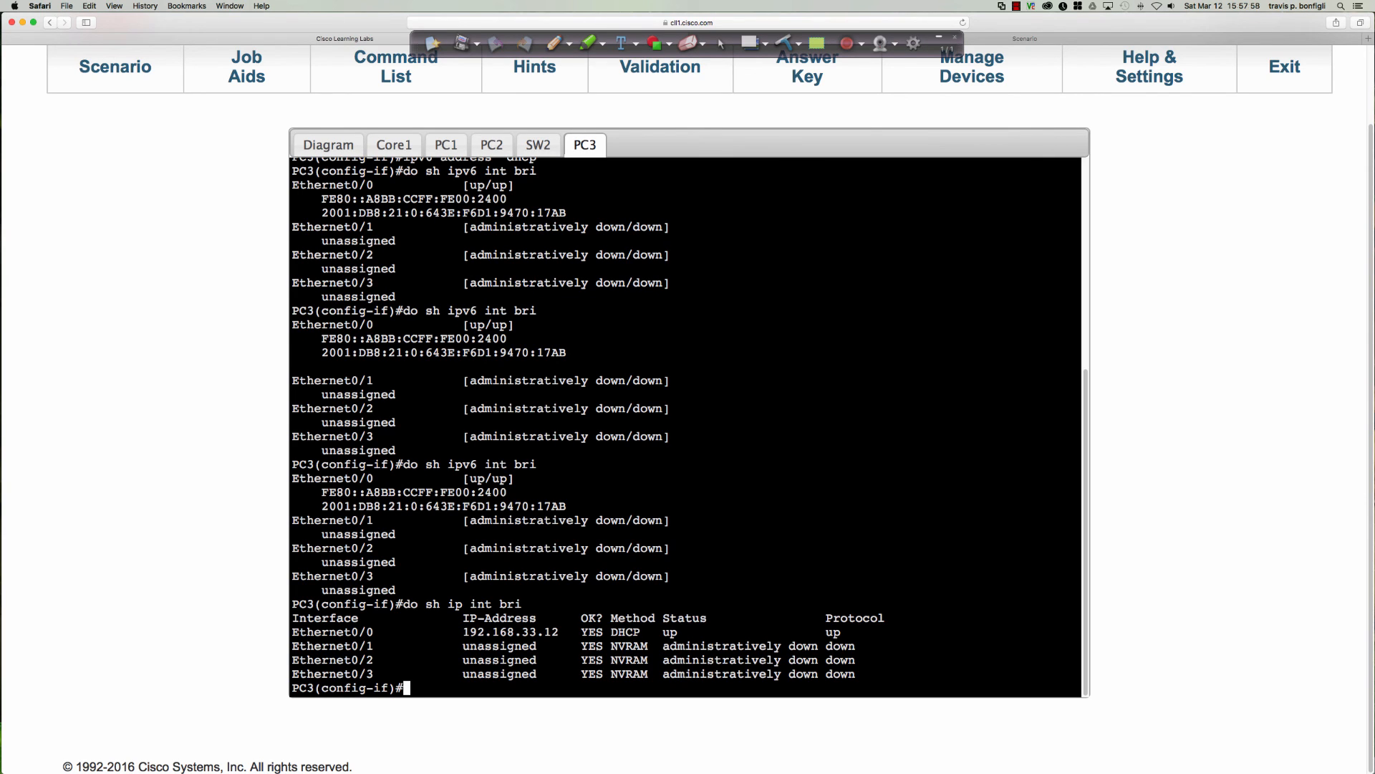
key(Up)
key(Return)
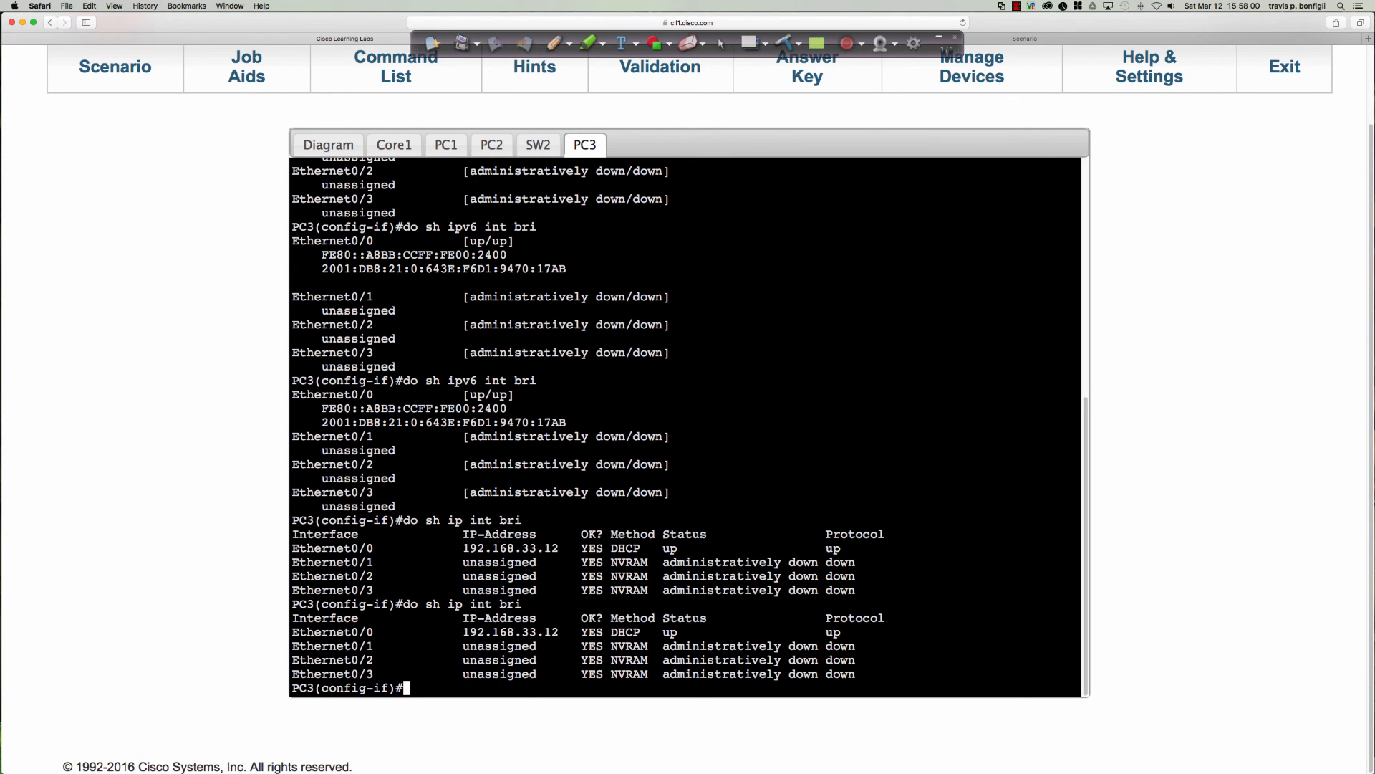
Leave configuration mode on PC3 and save its configuration to memory.
key(Return)
key(Return)
key(Return)
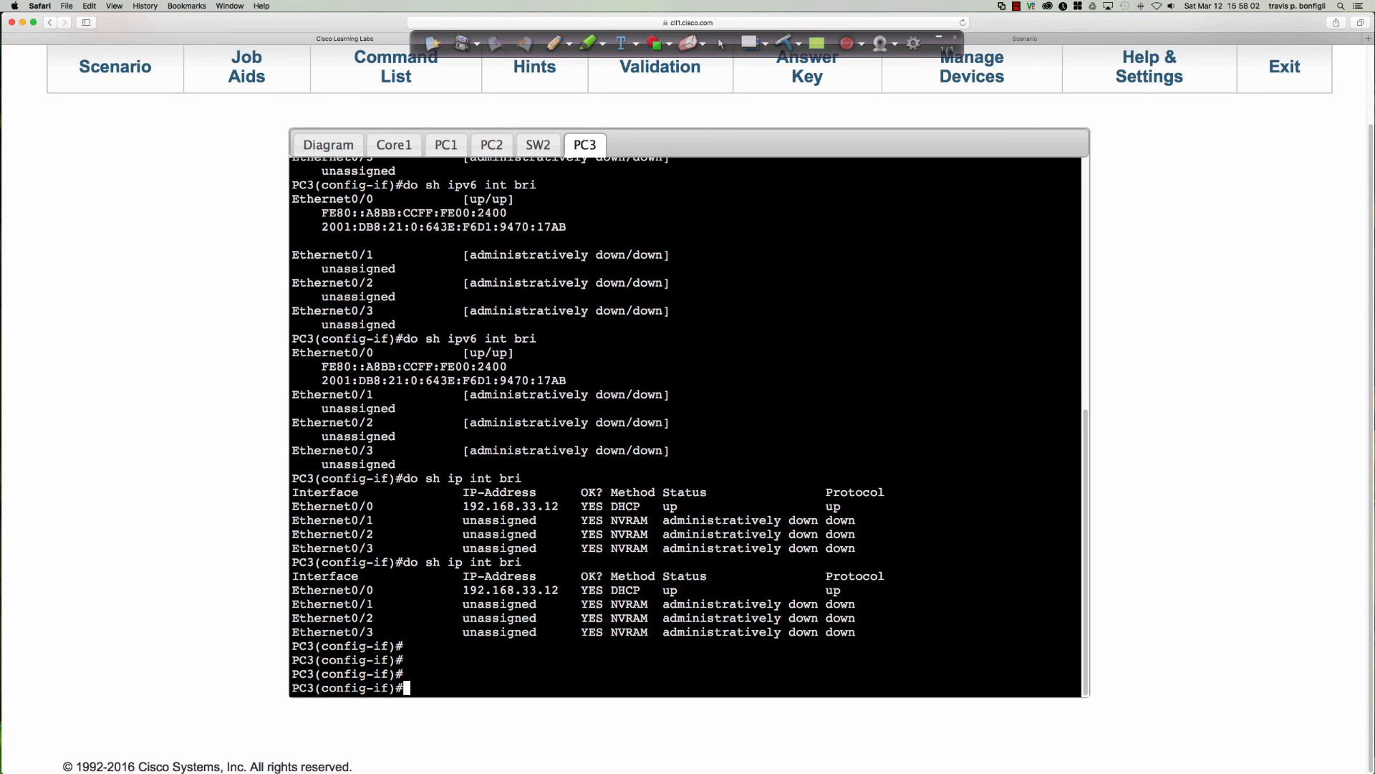
text(end)
key(Return)
text(wri mem)
key(Return)
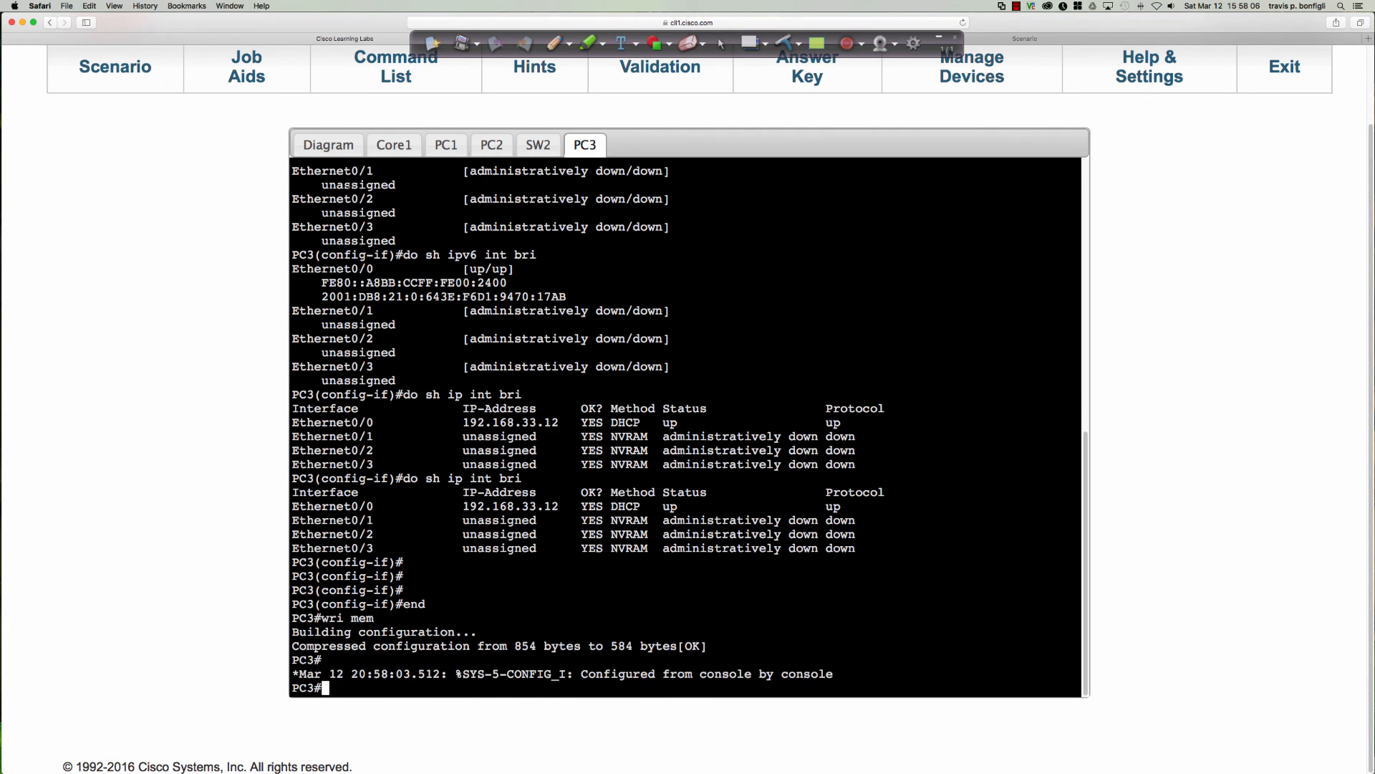
Review the scenario's requirement for the SRV device's manually configured IPv6 address in VLAN 33.
click(333, 144)
click(585, 145)
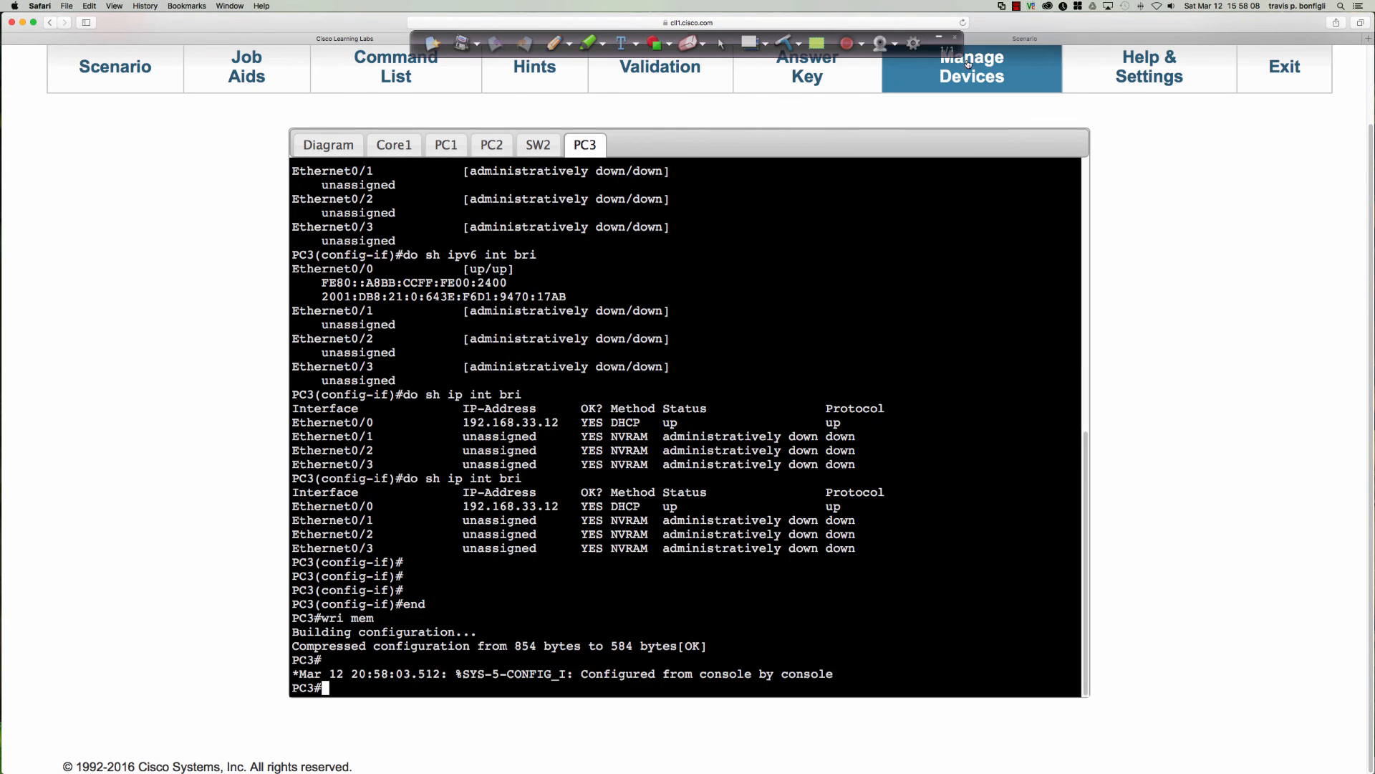
click(1010, 39)
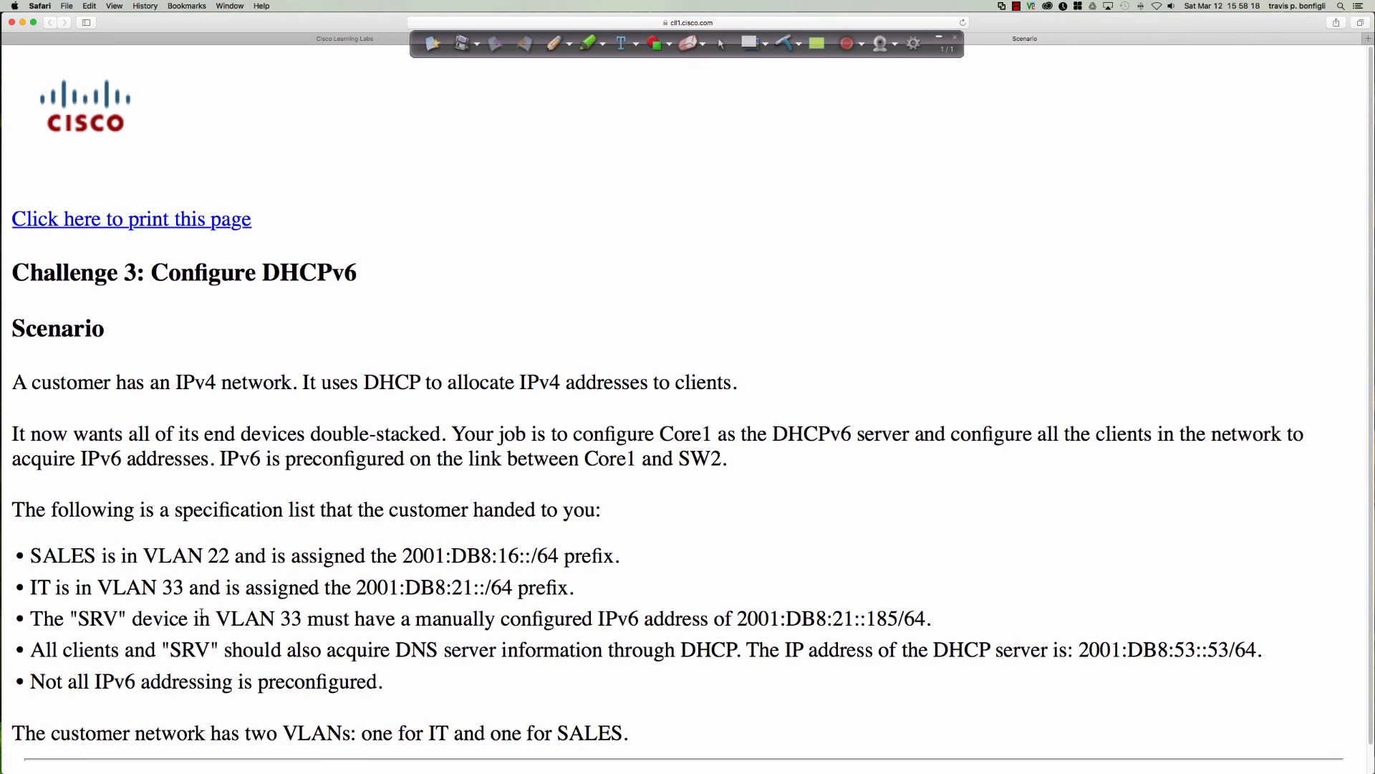
drag(103, 618, 926, 617)
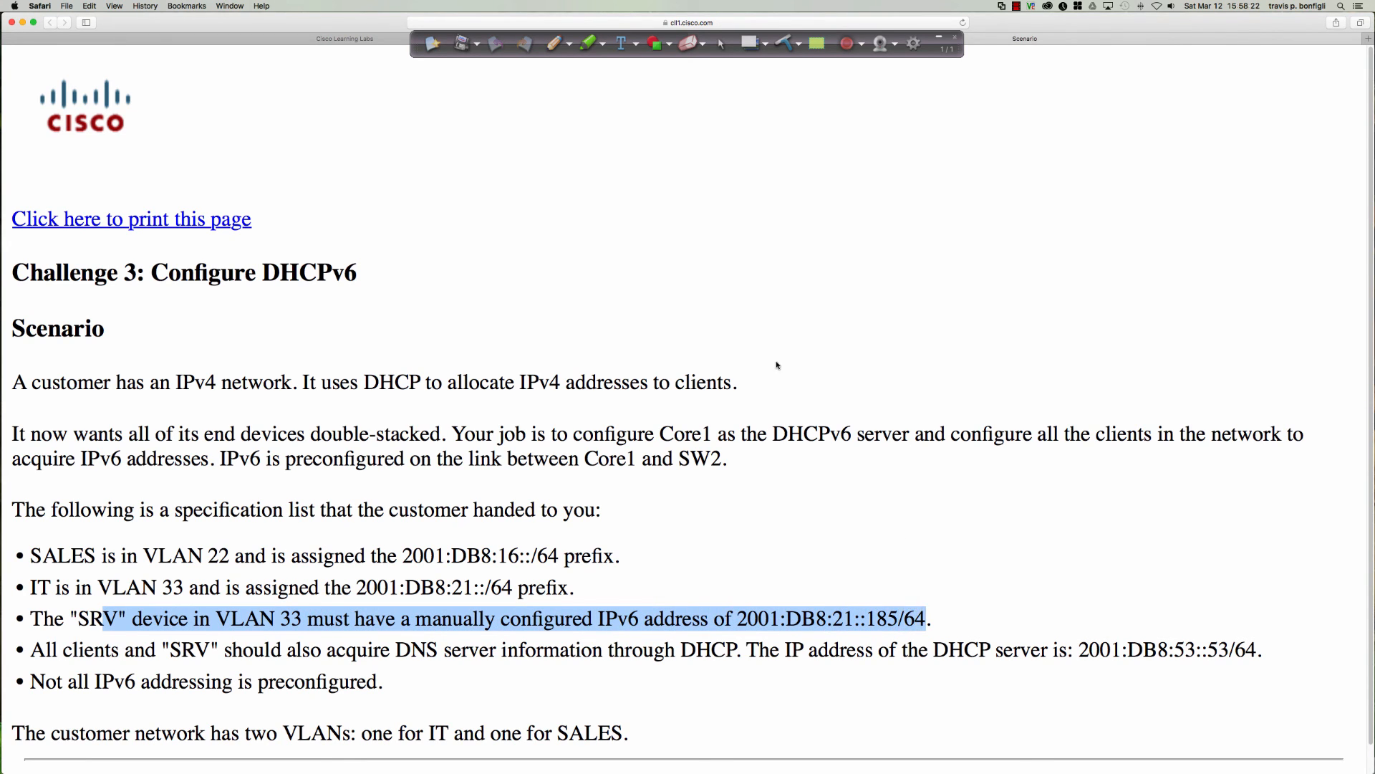
click(343, 39)
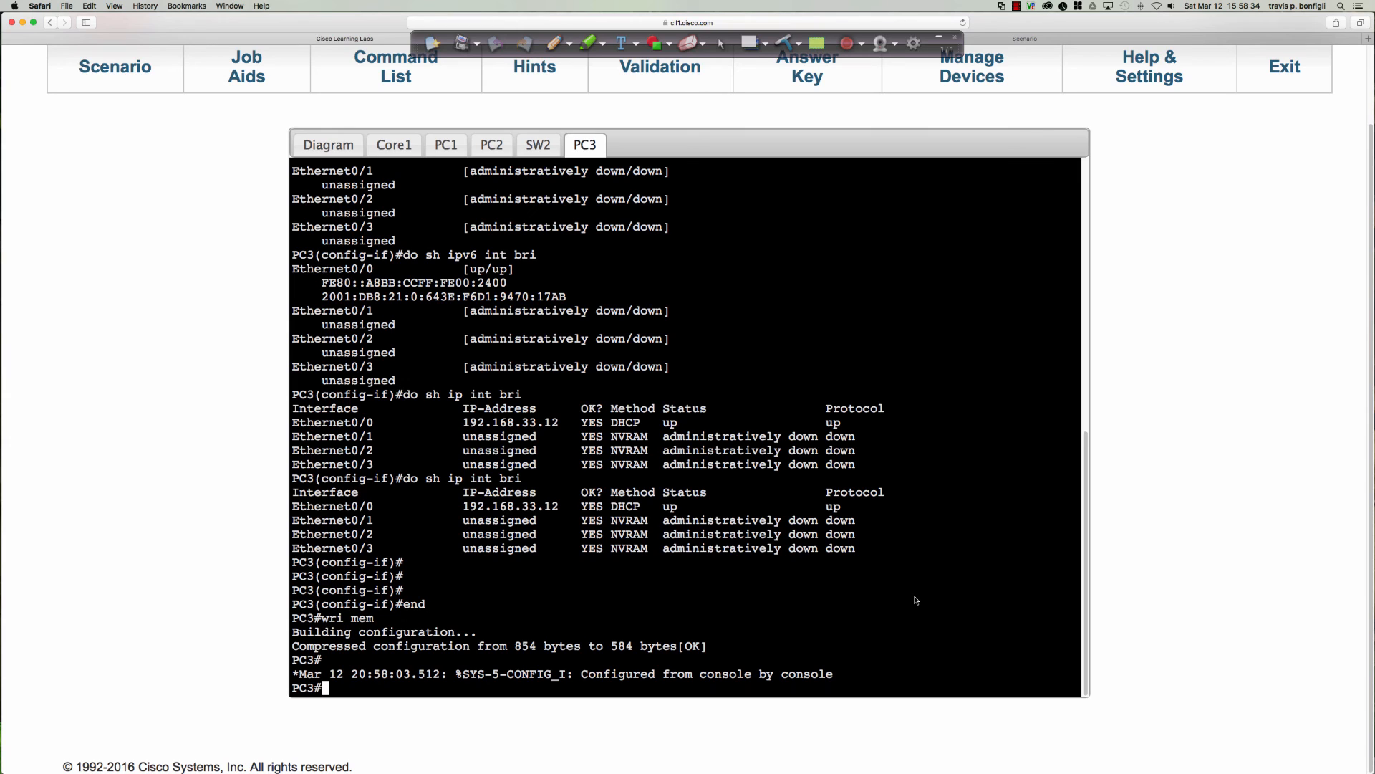
Open SRV's console from the network diagram and enter global configuration mode.
click(323, 144)
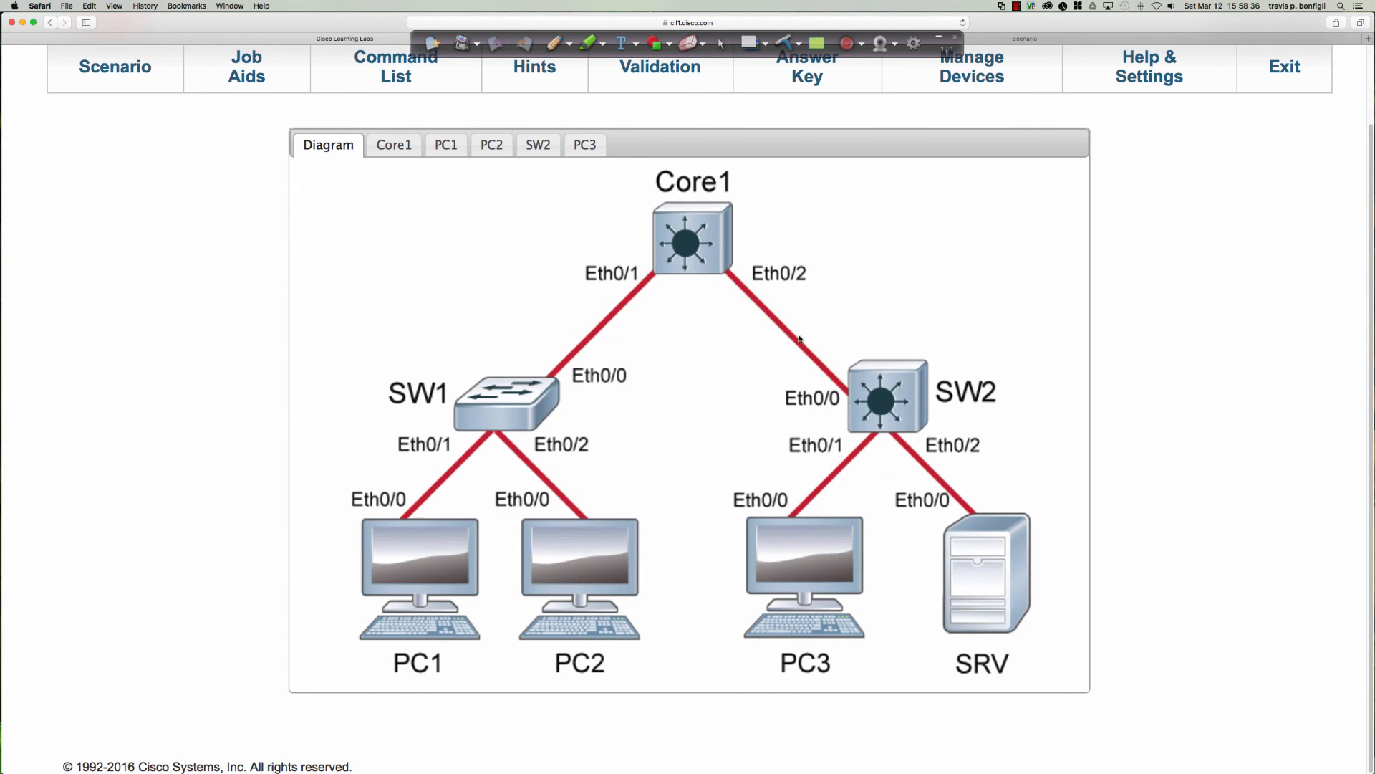
click(967, 593)
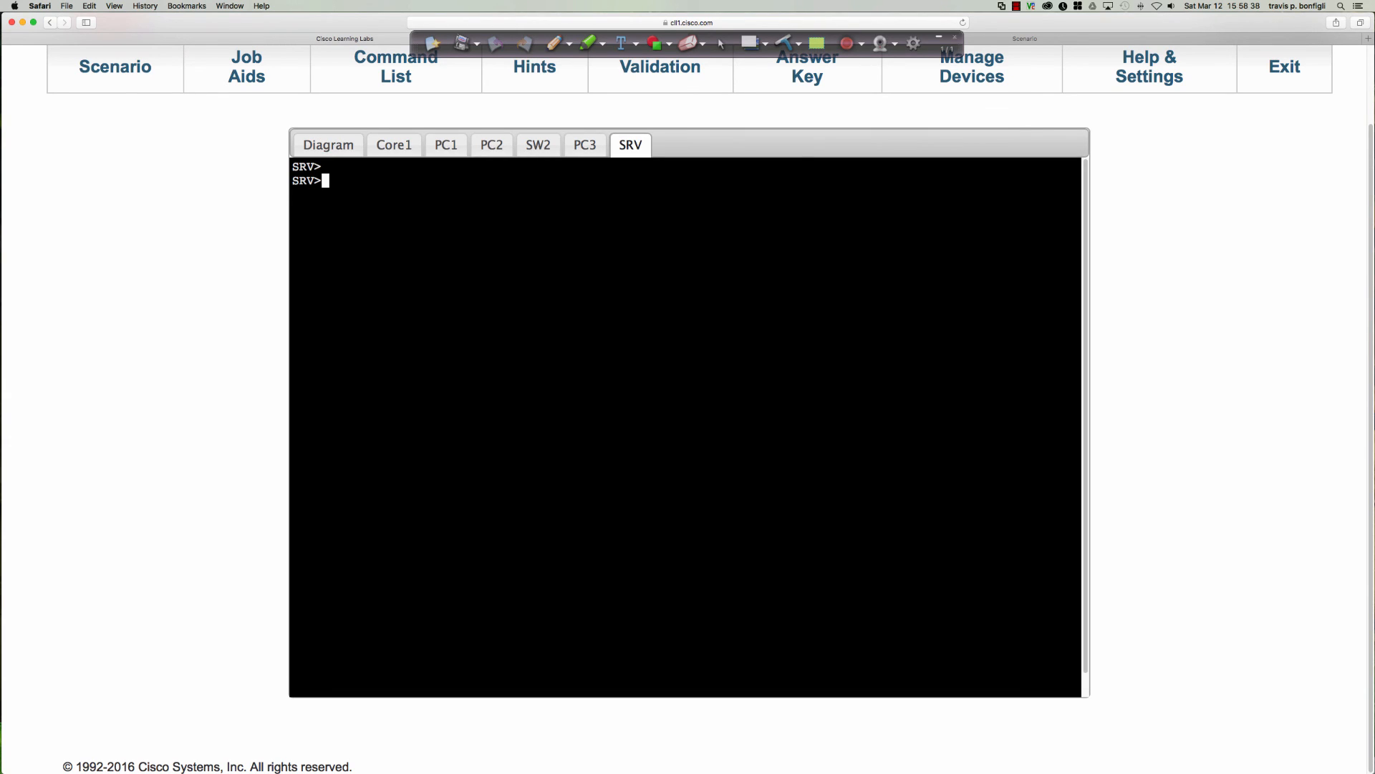
key(Return)
key(Return)
text(en)
key(Return)
text(conf t)
key(Return)
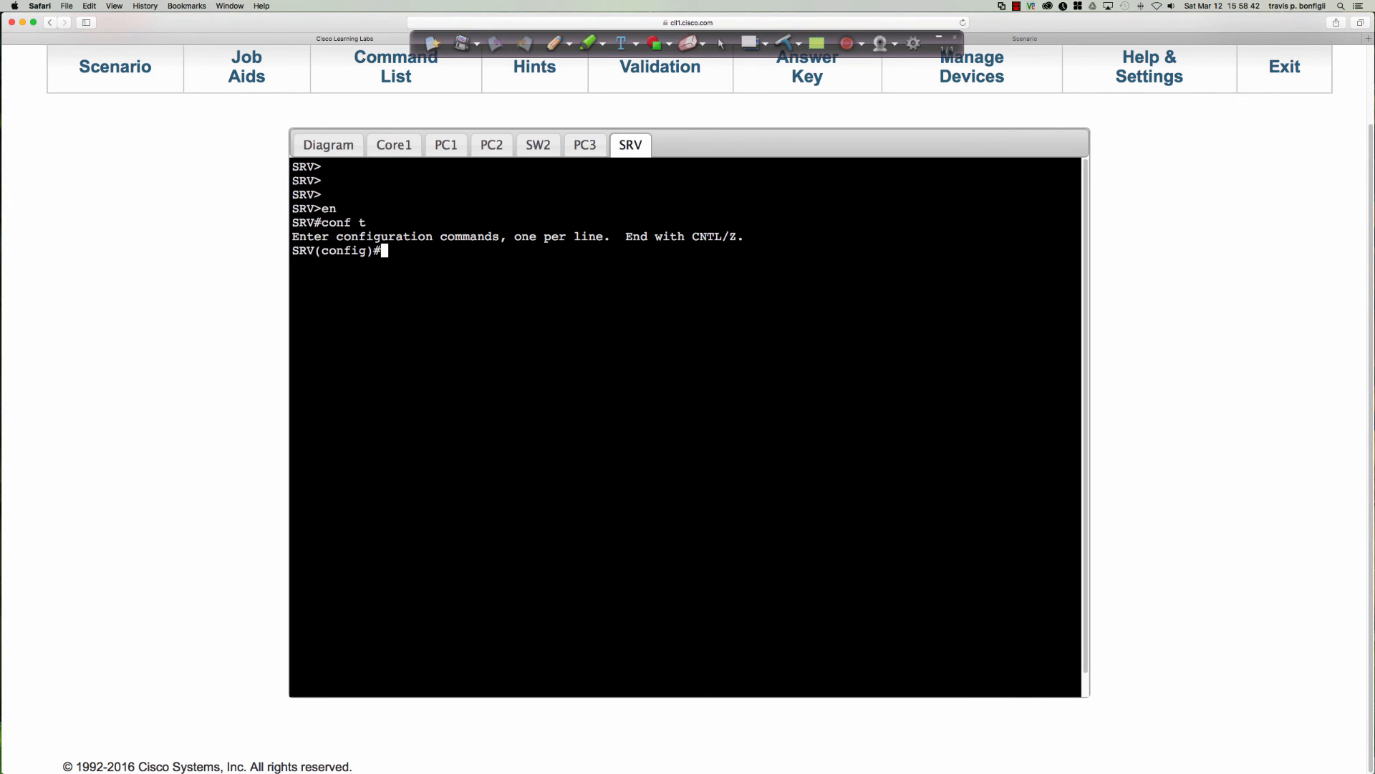
Assign the IPv6 address 2001:db8:21::11/64 to SRV's Ethernet0/0 interface.
text(int e0/0)
key(Return)
text(ipv6 add 2001:d)
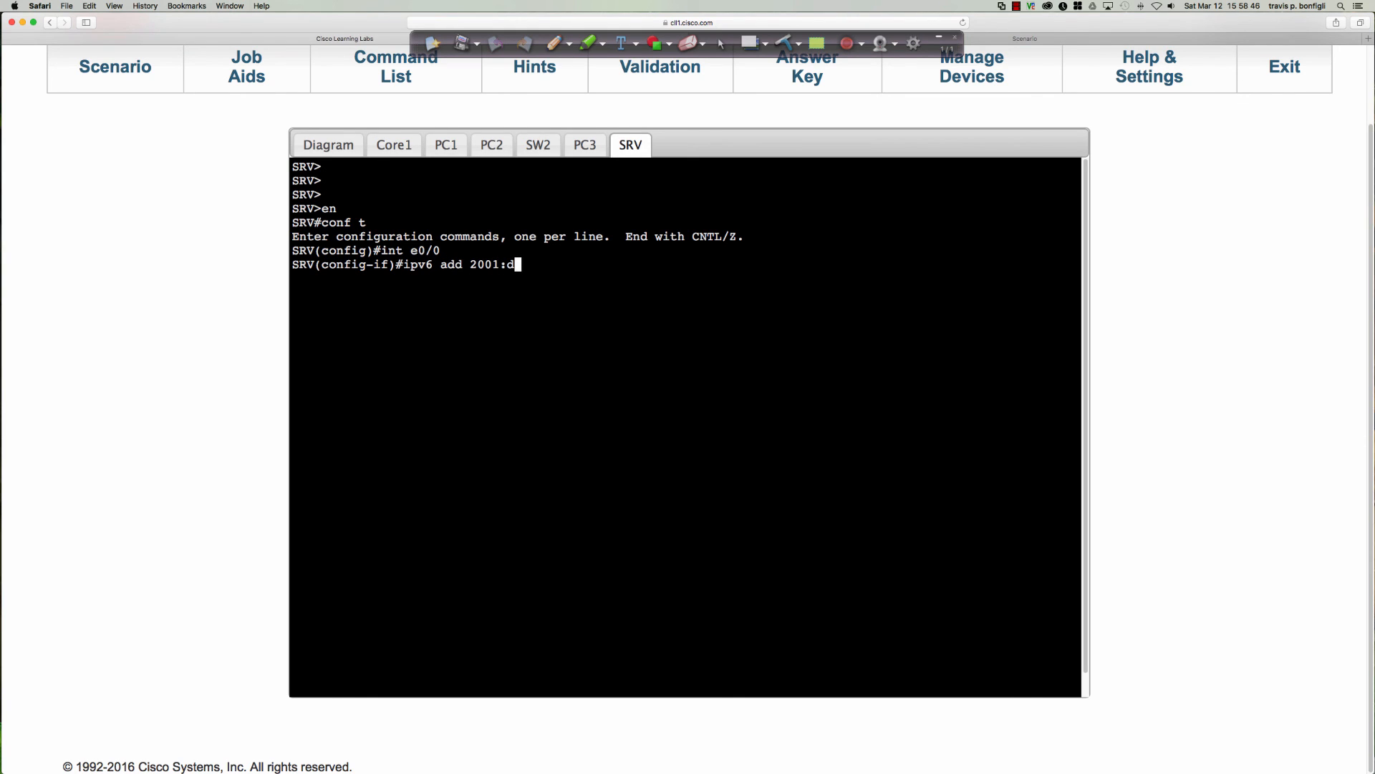
text(b8:21::11/64)
key(Return)
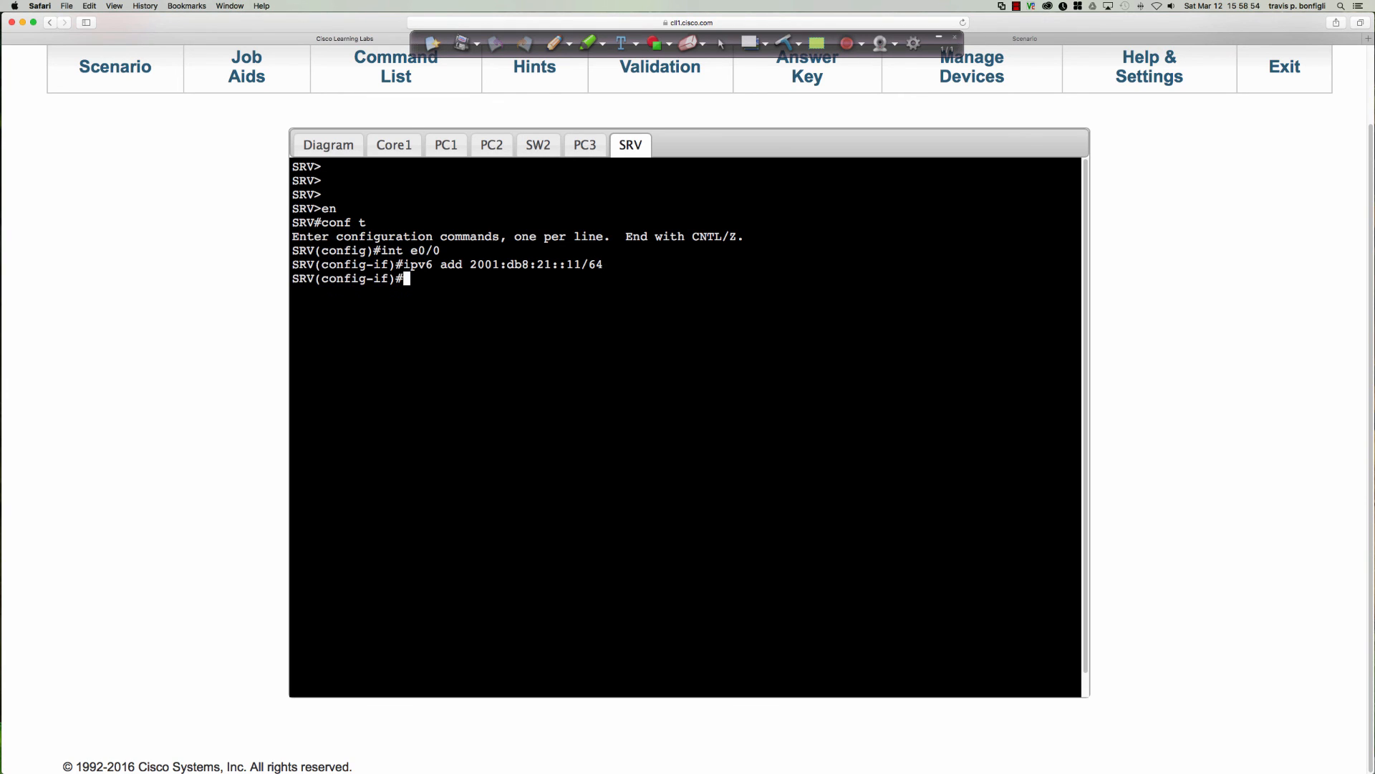
Leave configuration mode on SRV and save its configuration to memory.
text(end)
key(Return)
text(wri me)
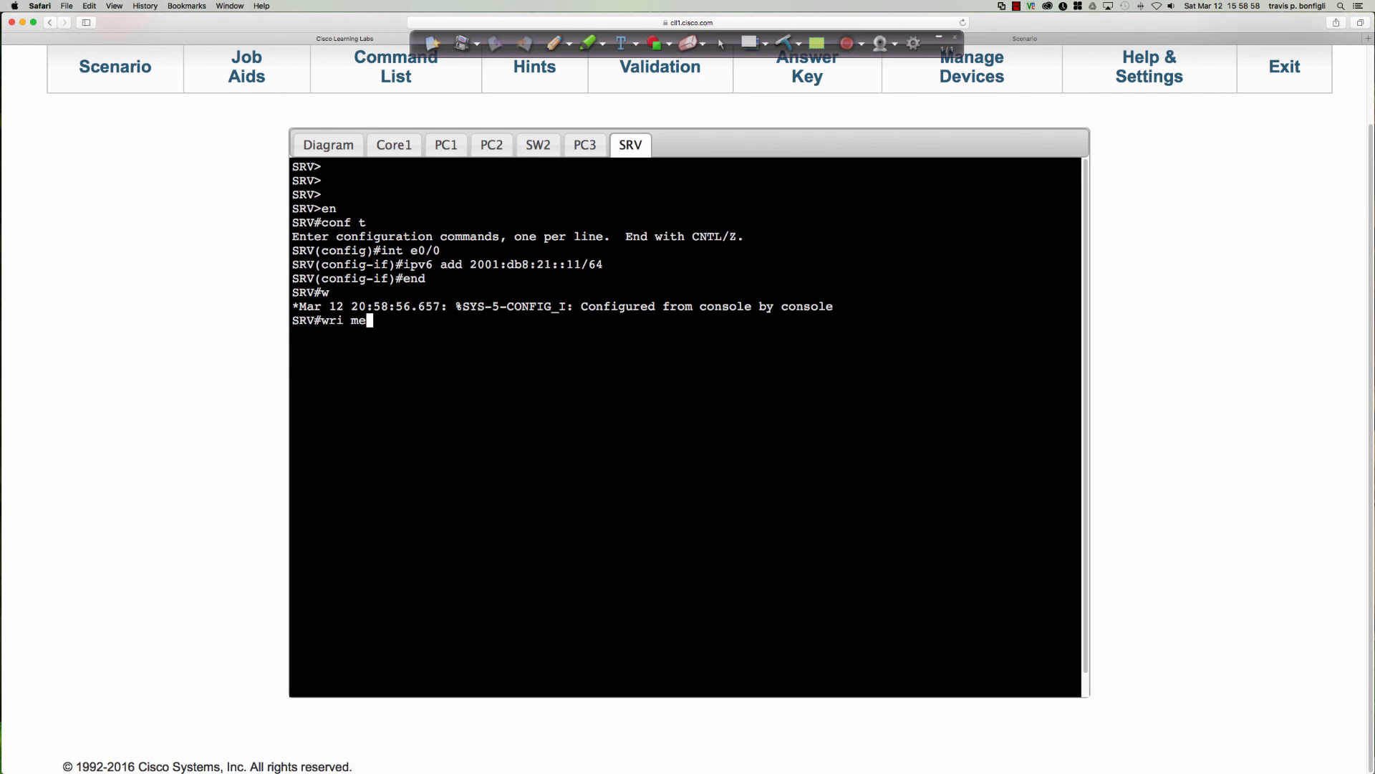
key(Return)
Display the DHCP sections of Core1's running configuration and examine the existing IPv4 pool for SRV.
click(405, 147)
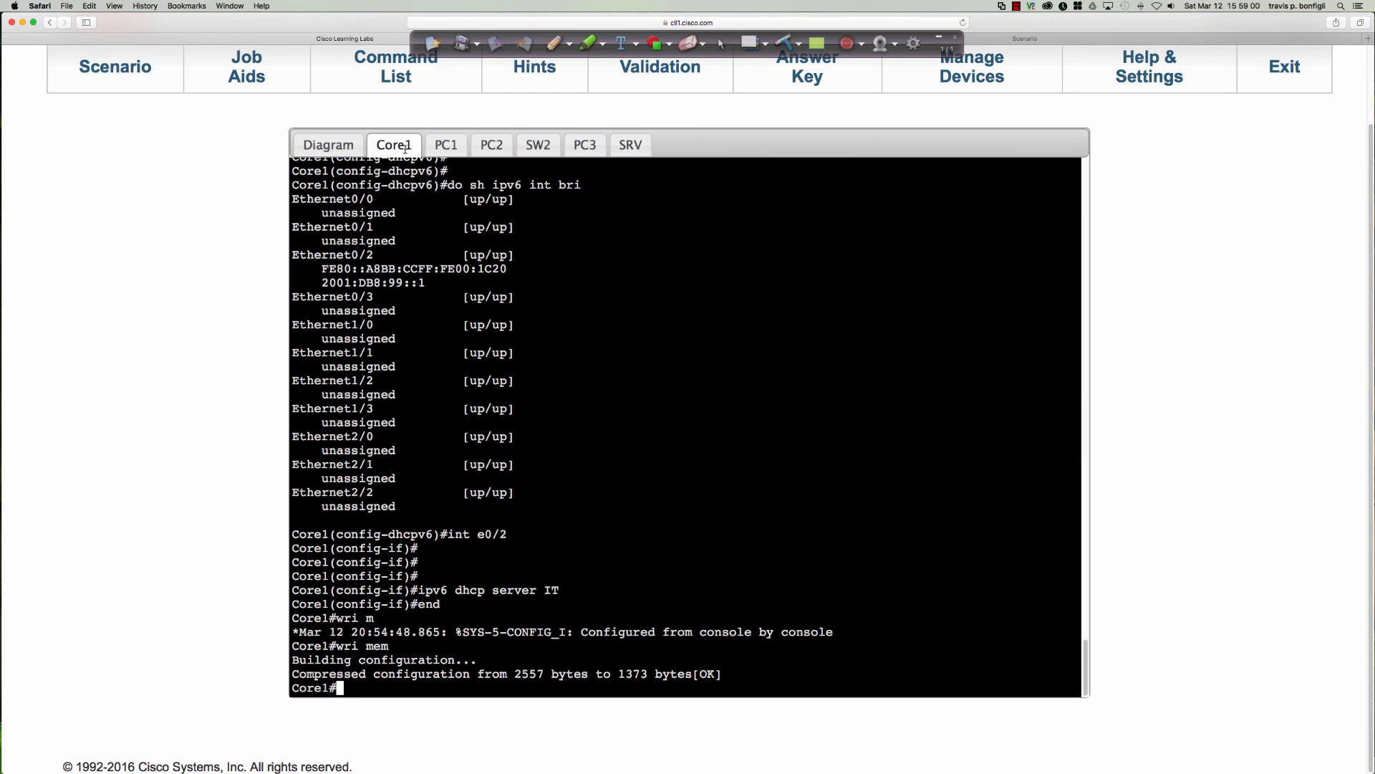
key(Return)
key(Return)
key(Return)
key(Return)
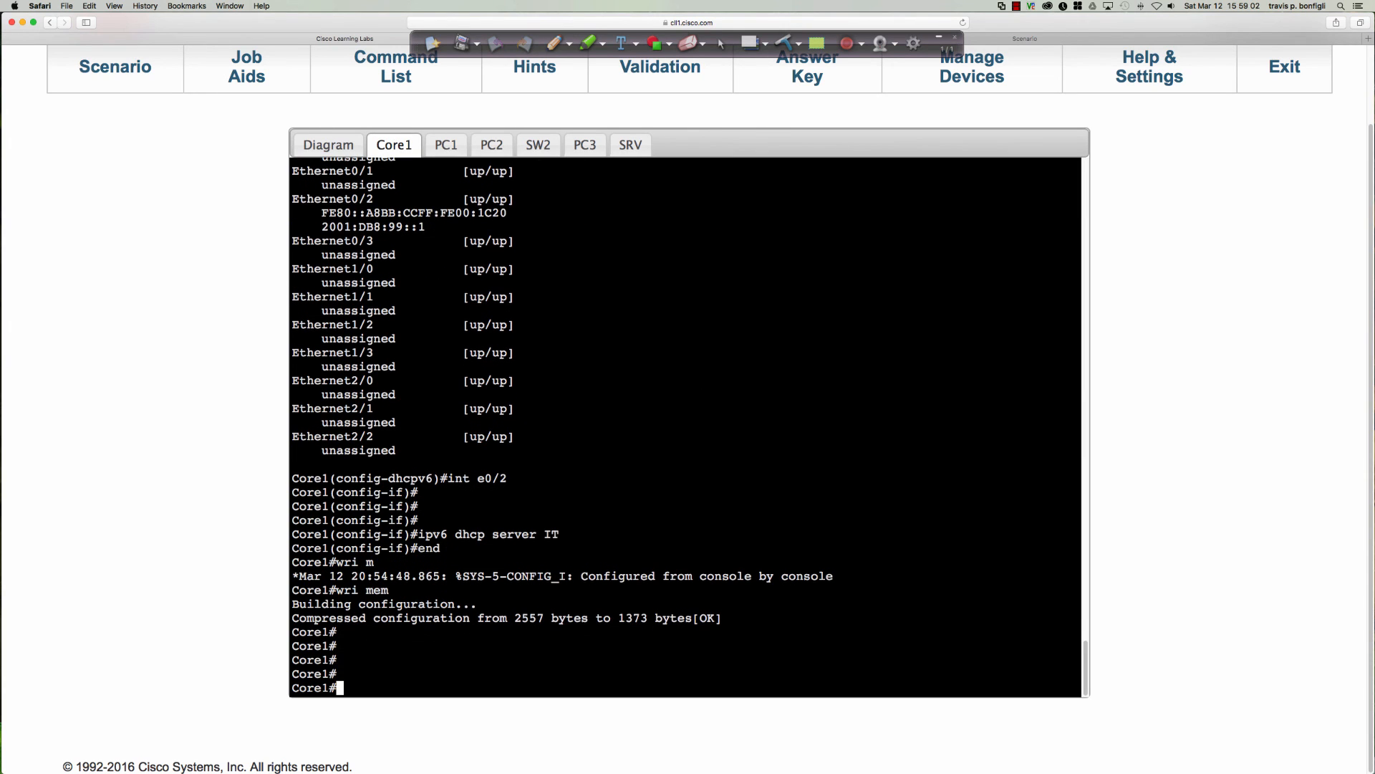
text(sh run | inc)
key(BackSpace)
key(BackSpace)
key(BackSpace)
key(BackSpace)
text(sec dhcp)
key(Return)
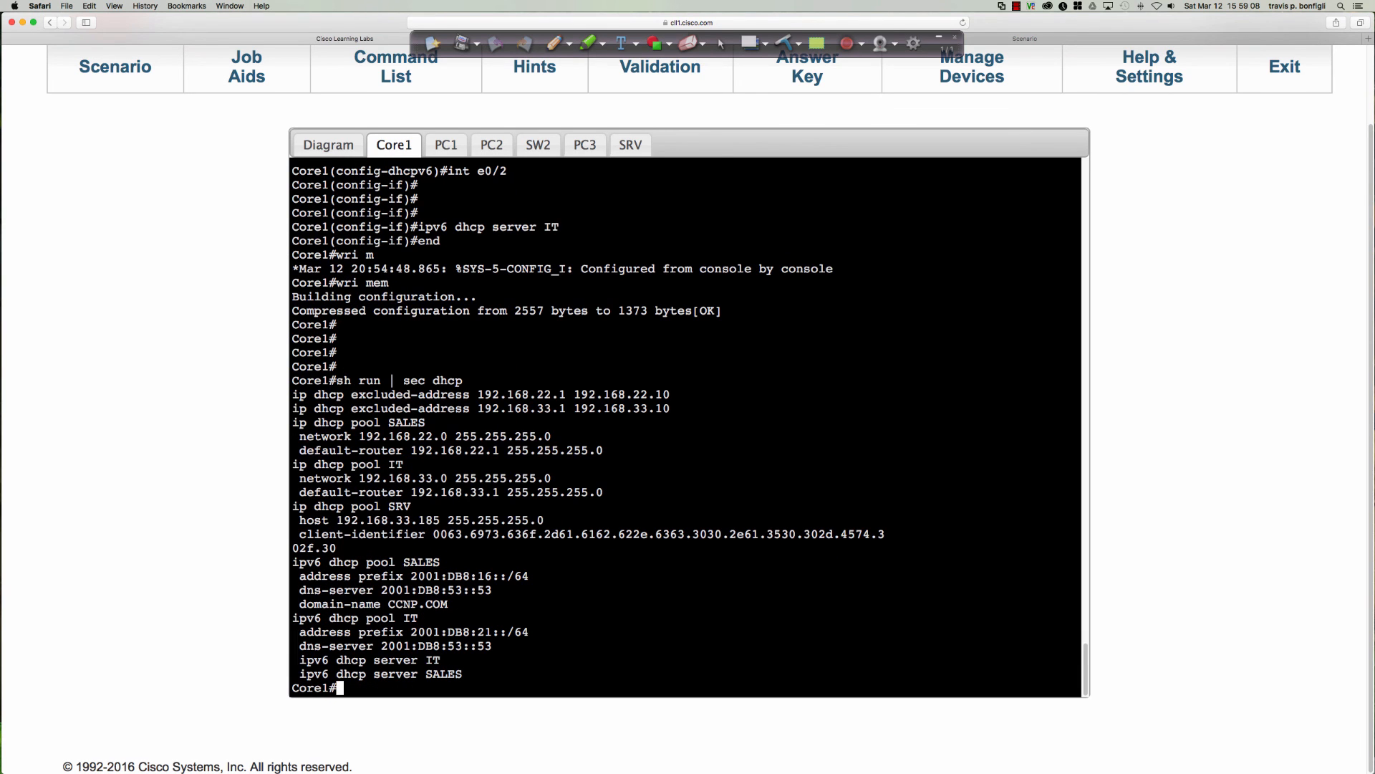
key(Return)
key(Return)
key(Return)
key(Return)
key(Return)
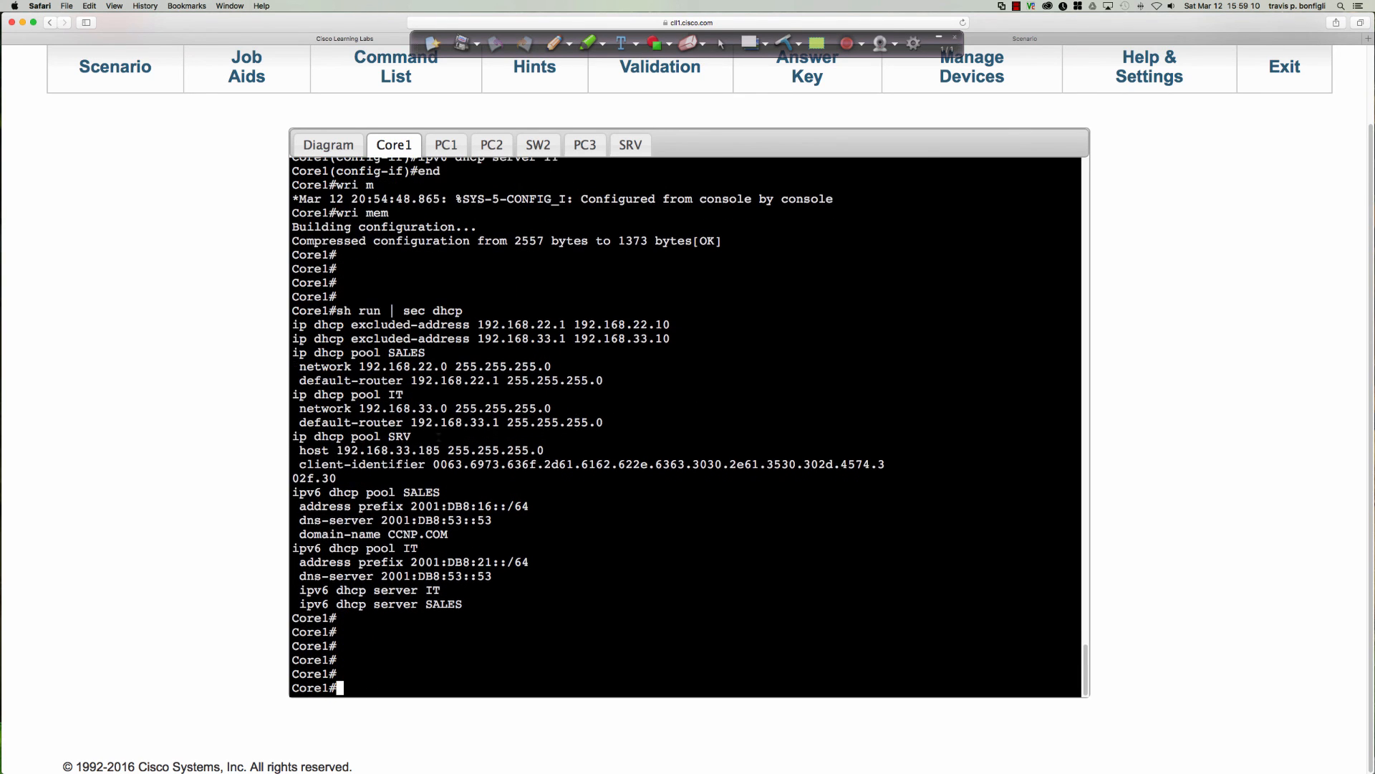
drag(383, 437, 410, 438)
click(849, 441)
Enter global configuration mode on Core1 and create an IPv6 DHCP pool named SRV.
text(conf t)
key(Return)
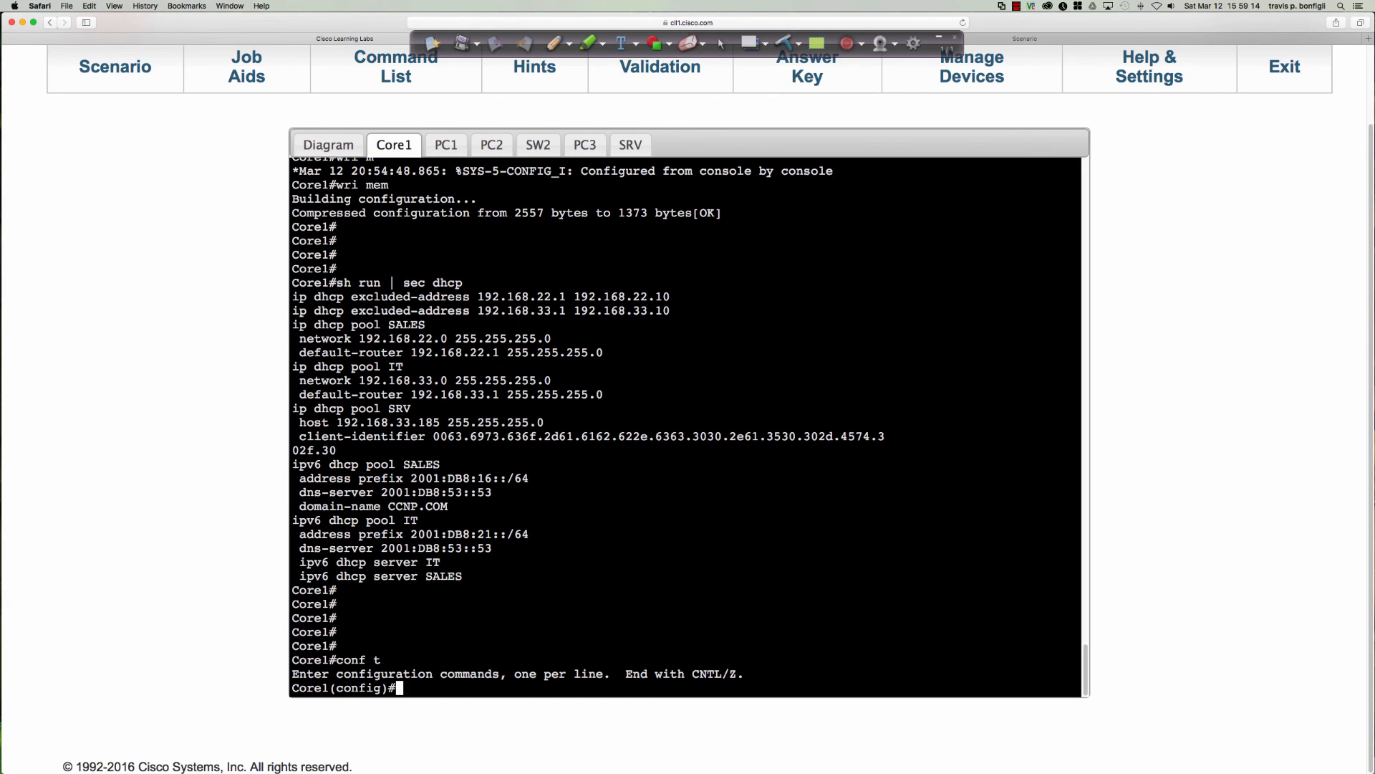
text(ipv6 dhcp pool SRV)
key(Return)
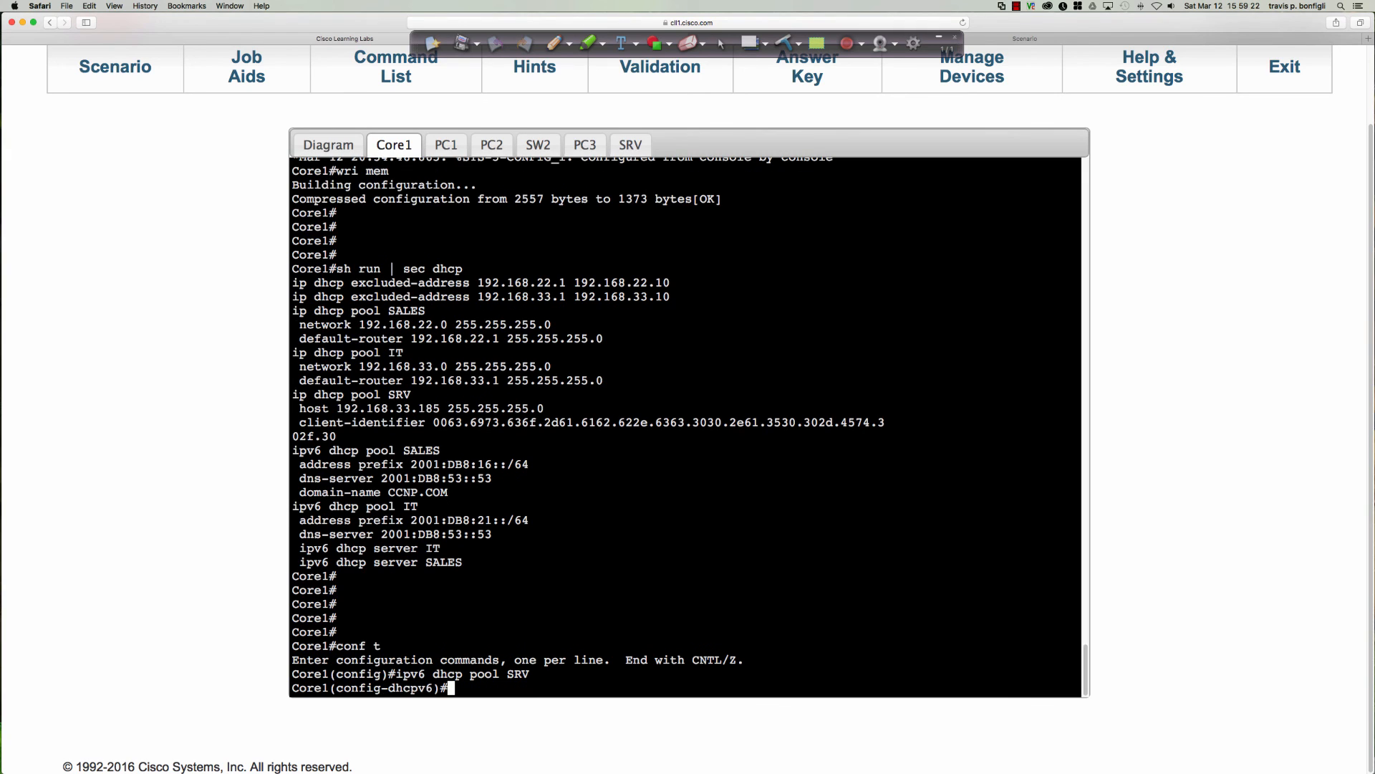
List the commands available in the SRV IPv6 DHCP pool and compare them with the IPv4 SRV pool's host and client-identifier settings.
text(?)
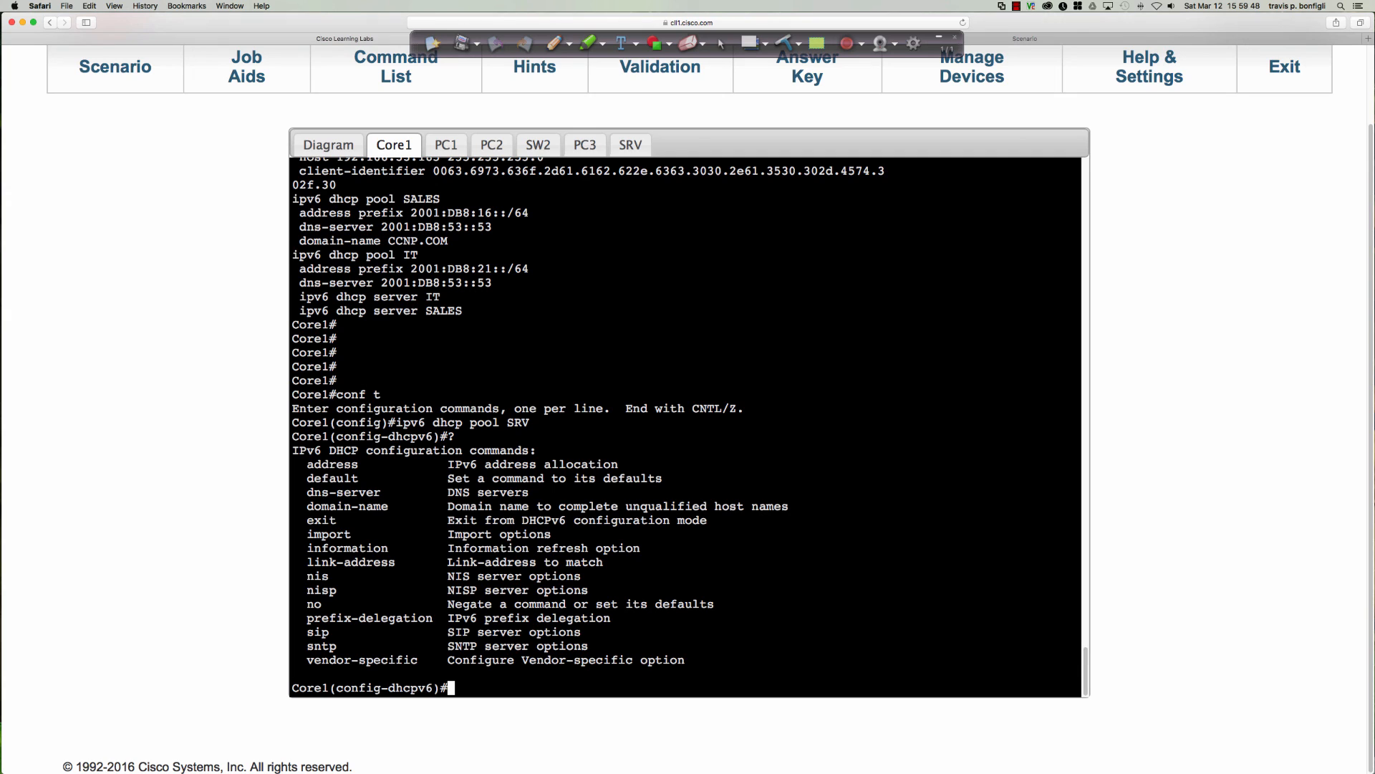
scroll(525, 367, up, 3)
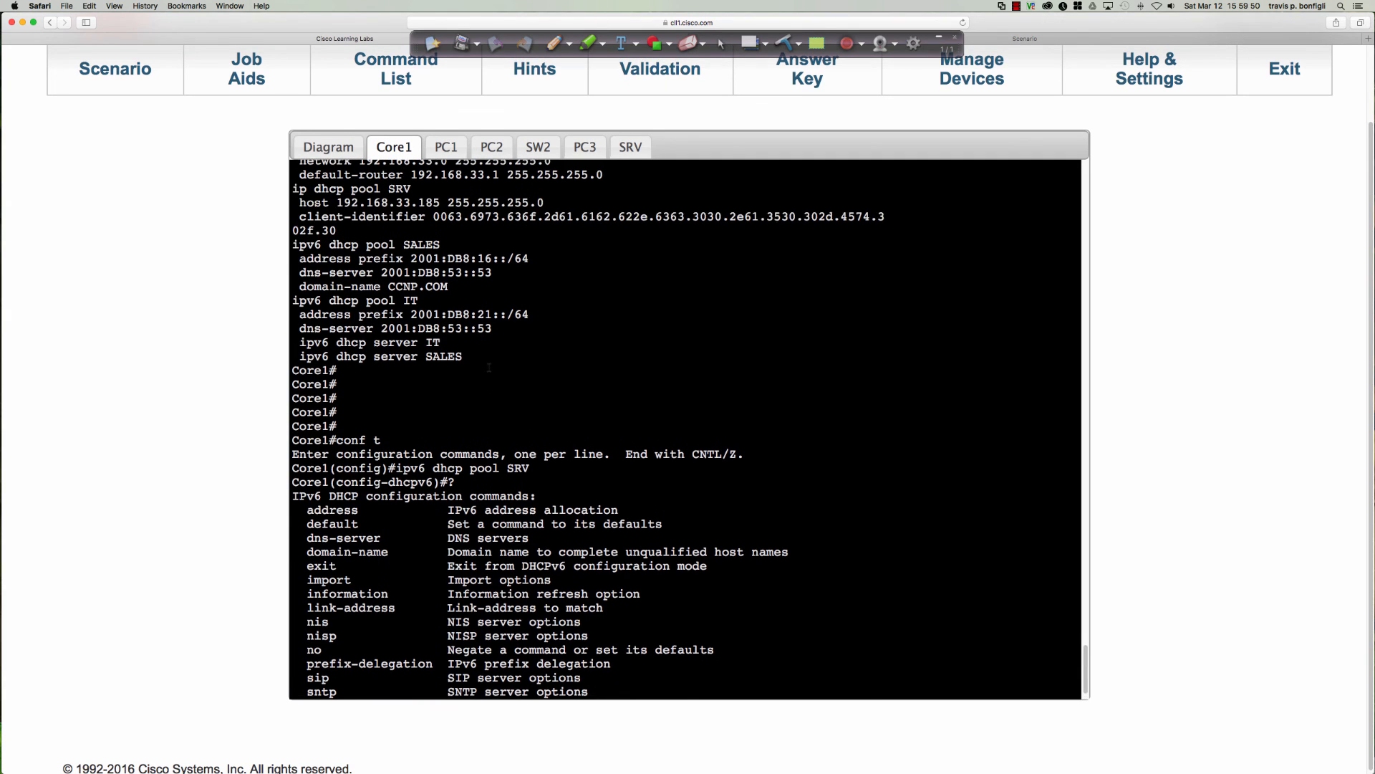
drag(300, 245, 485, 274)
scroll(704, 545, down, 3)
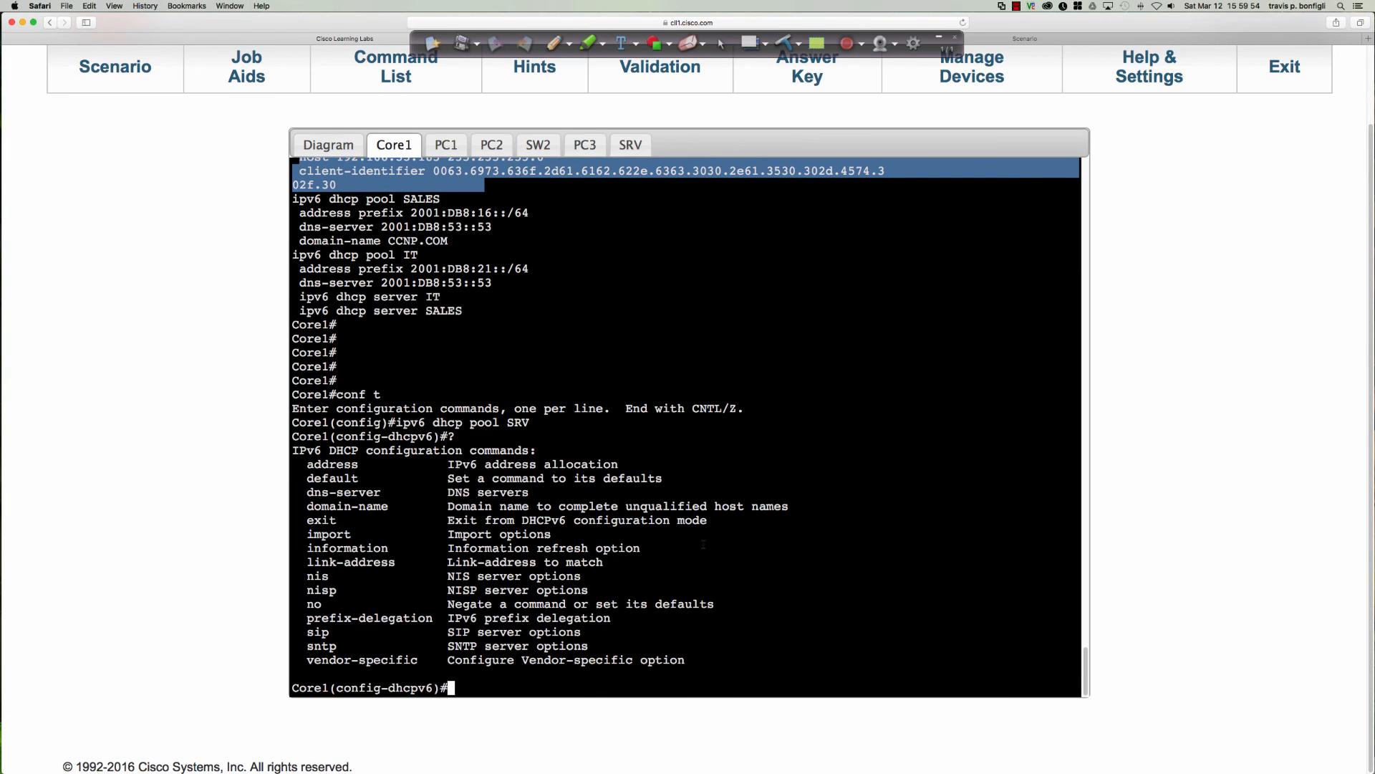
click(781, 588)
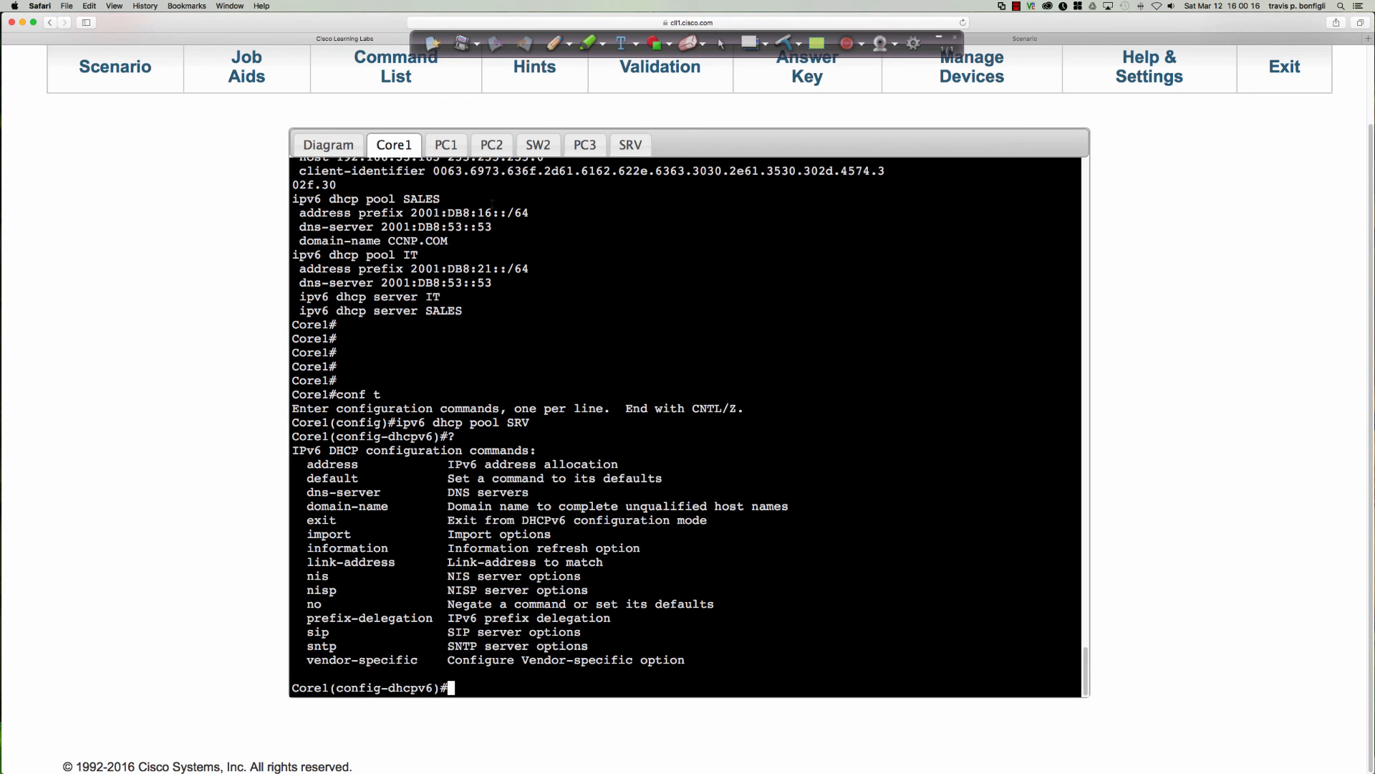
drag(454, 171, 901, 172)
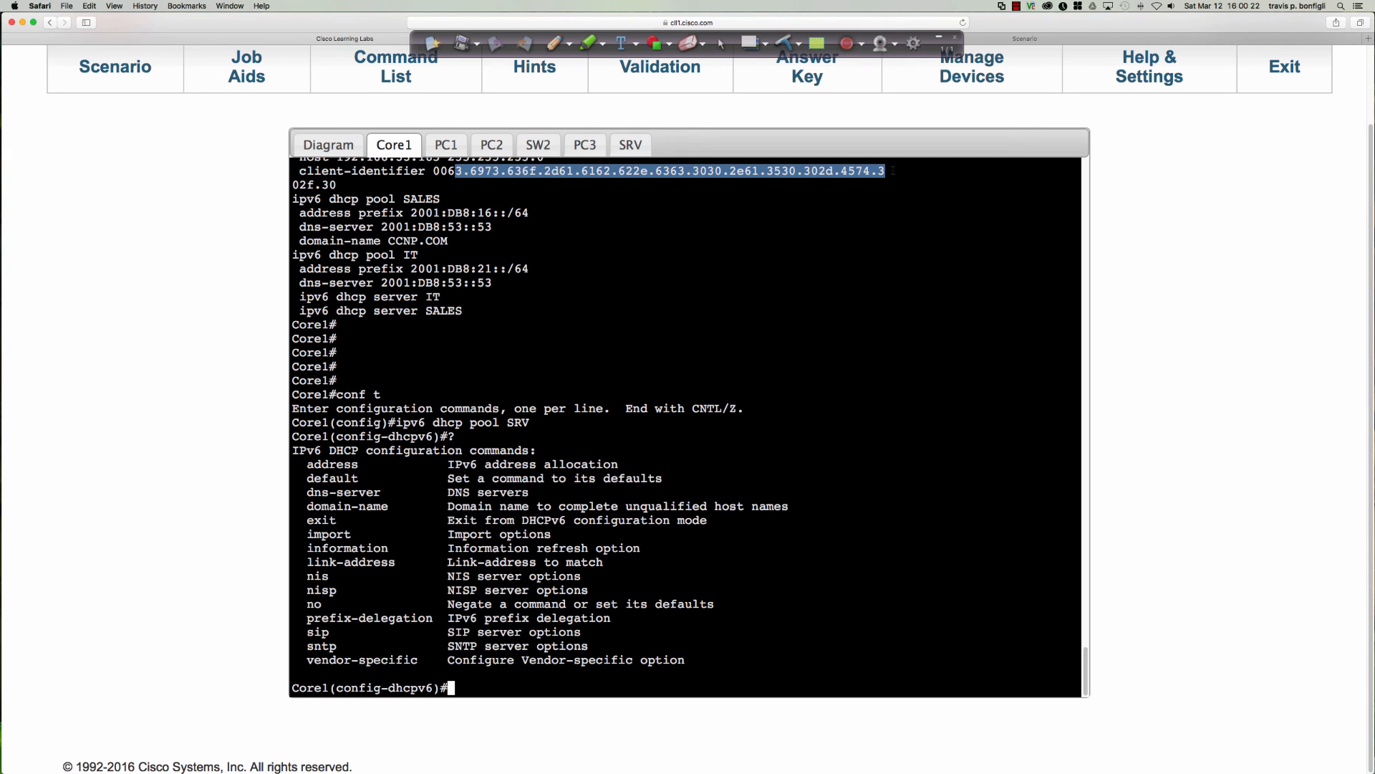
scroll(845, 439, up, 3)
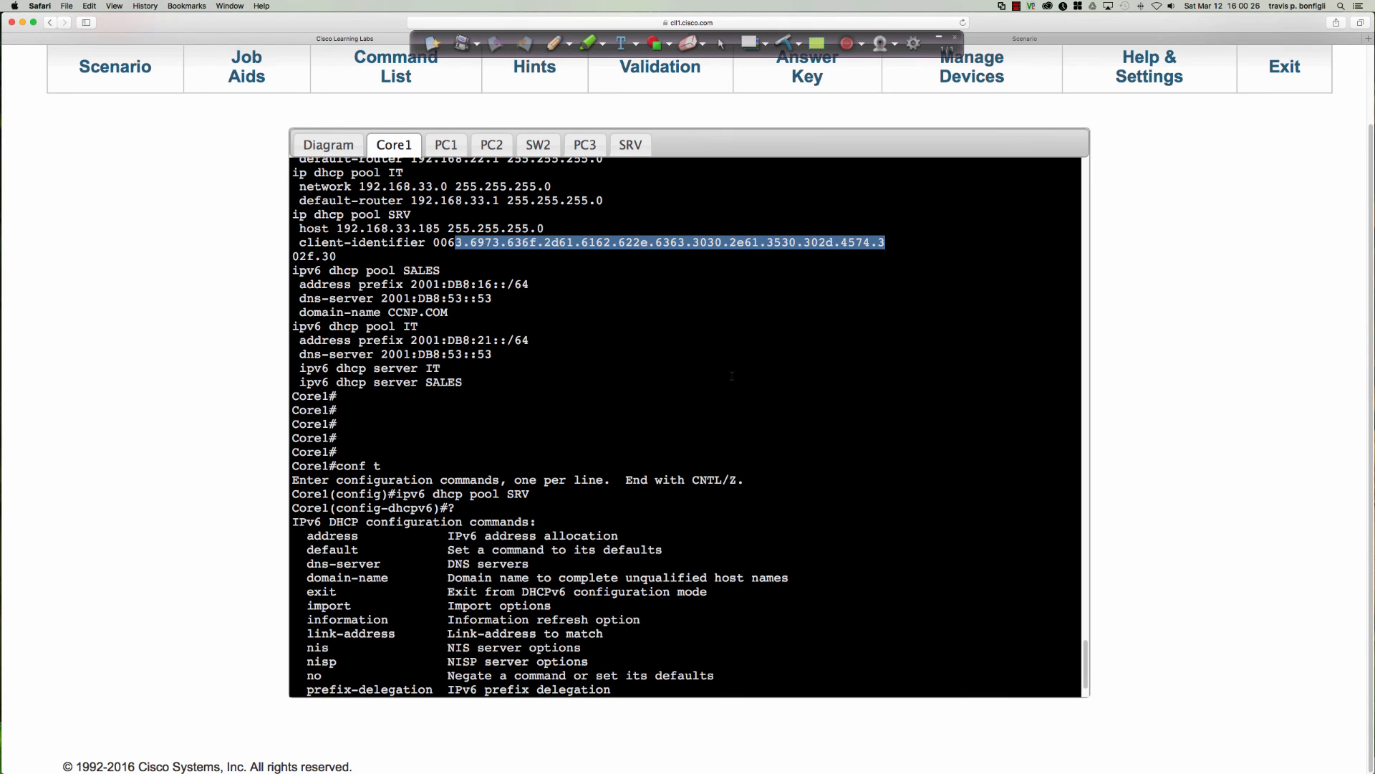
scroll(731, 376, down, 3)
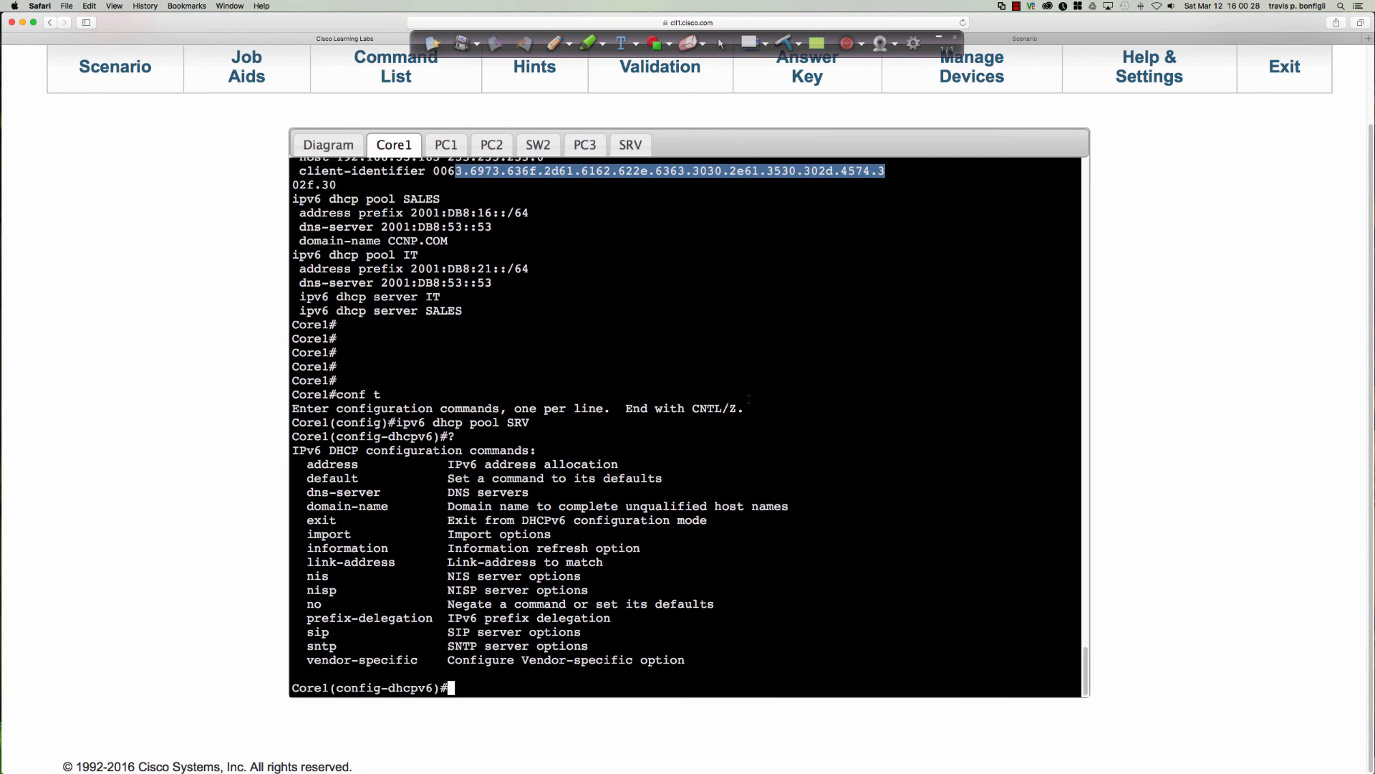
click(808, 462)
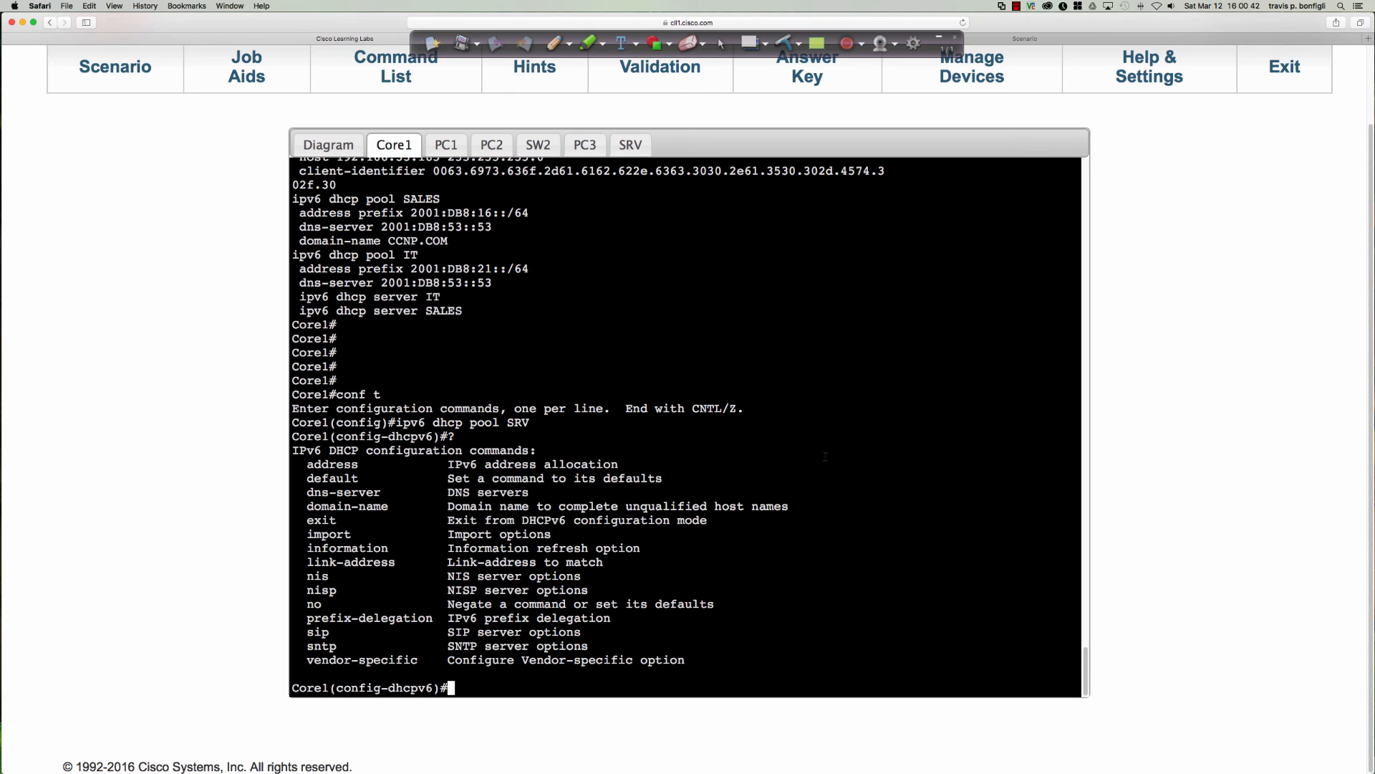
Leave configuration mode on Core1 and save its configuration to memory.
text(end)
key(Return)
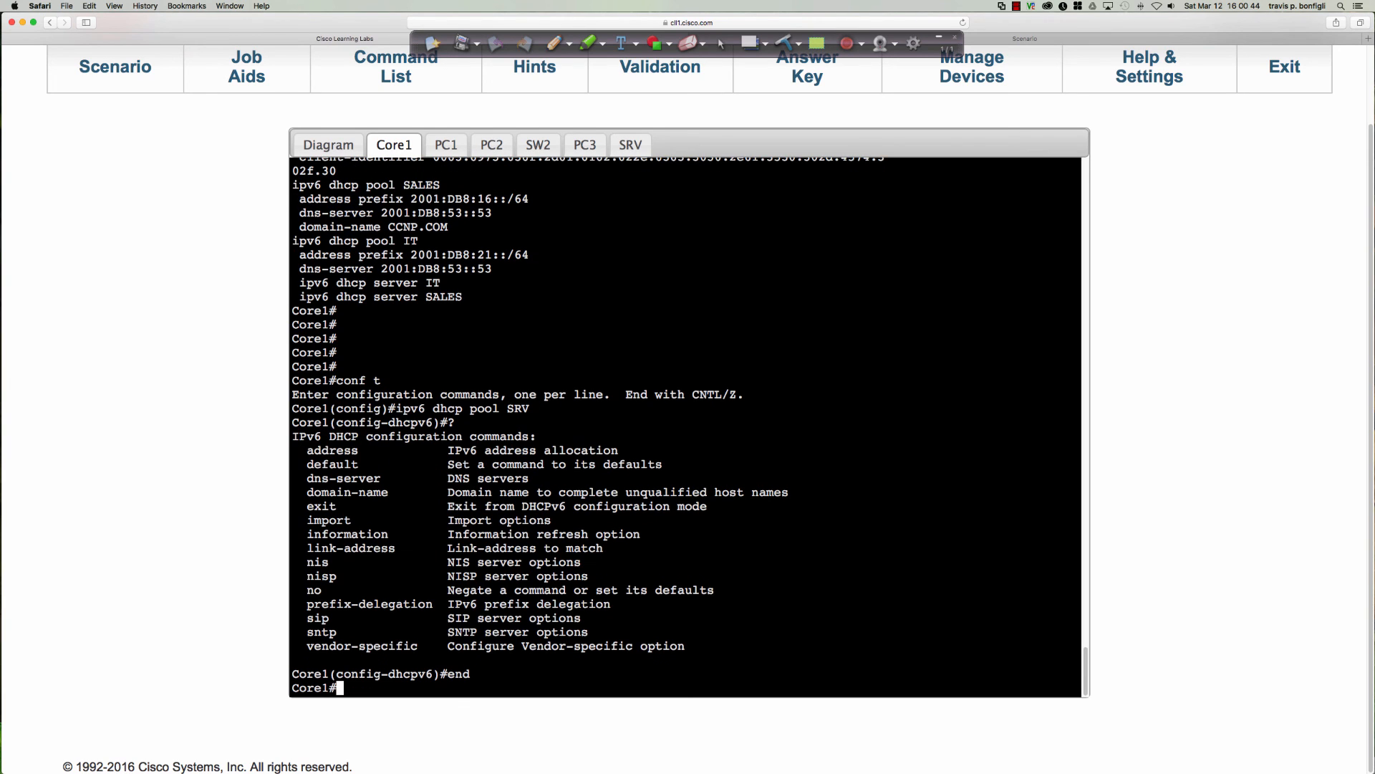
text(wri mem)
key(Return)
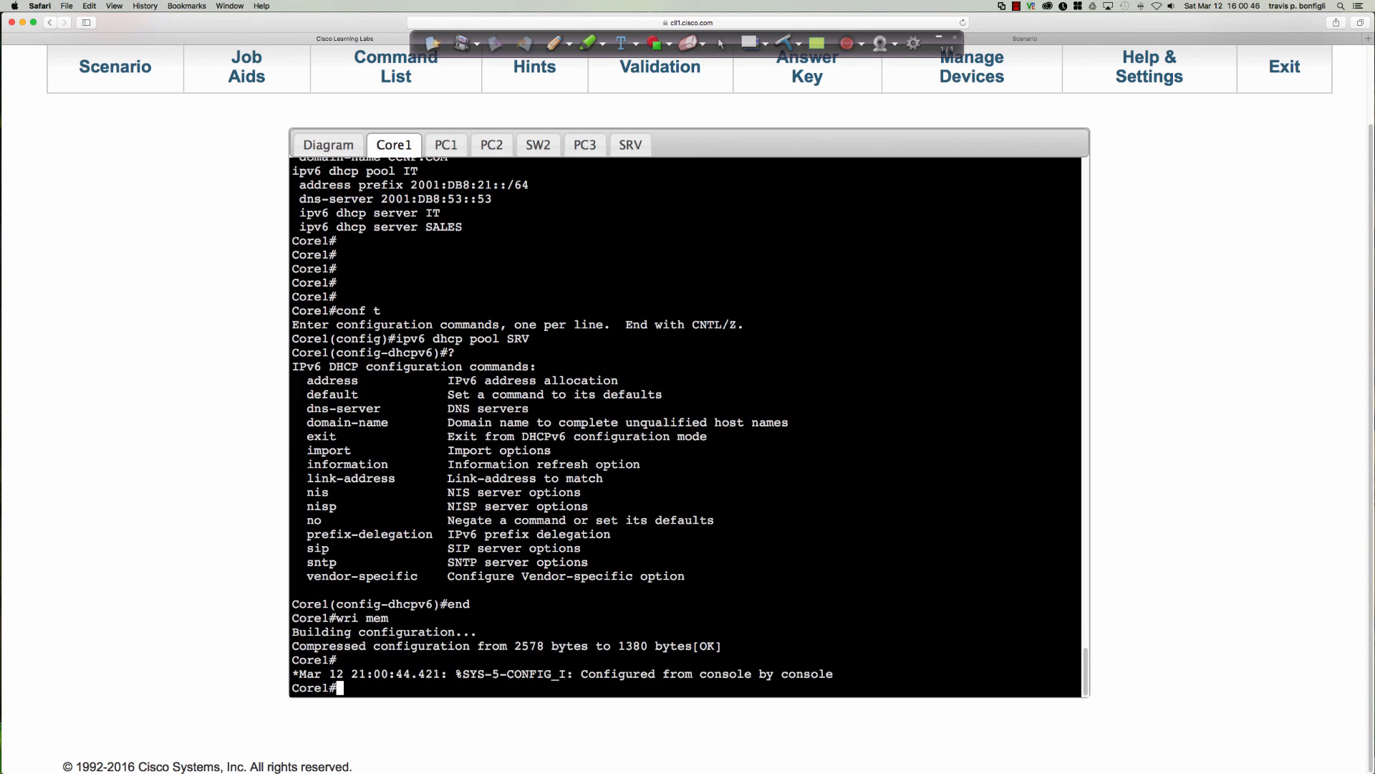